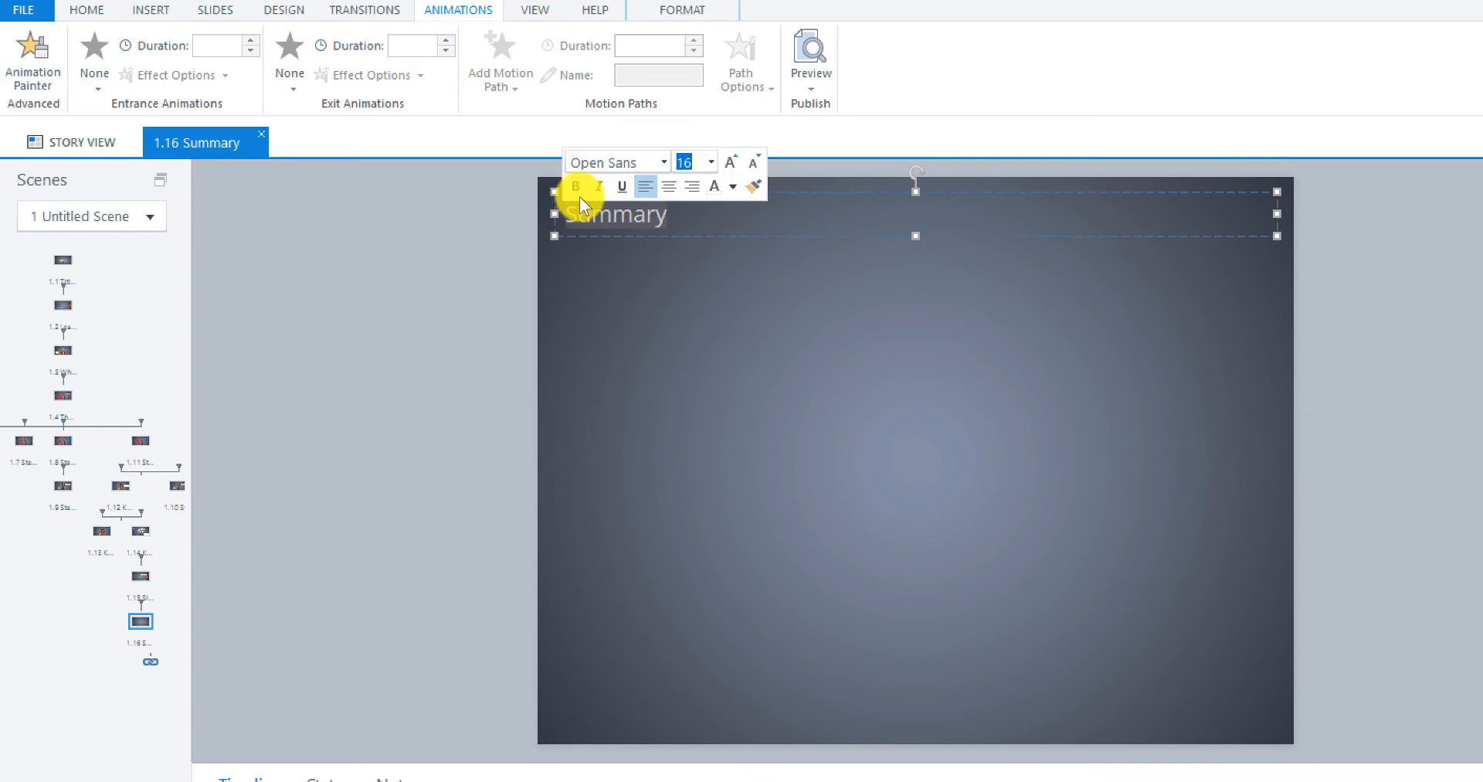
Make the Summary title bold and apply the custom blue #2F93EB as its text color.
{"action": "left_click", "coordinate": [735, 193]}
{"action": "left_click", "coordinate": [749, 369]}
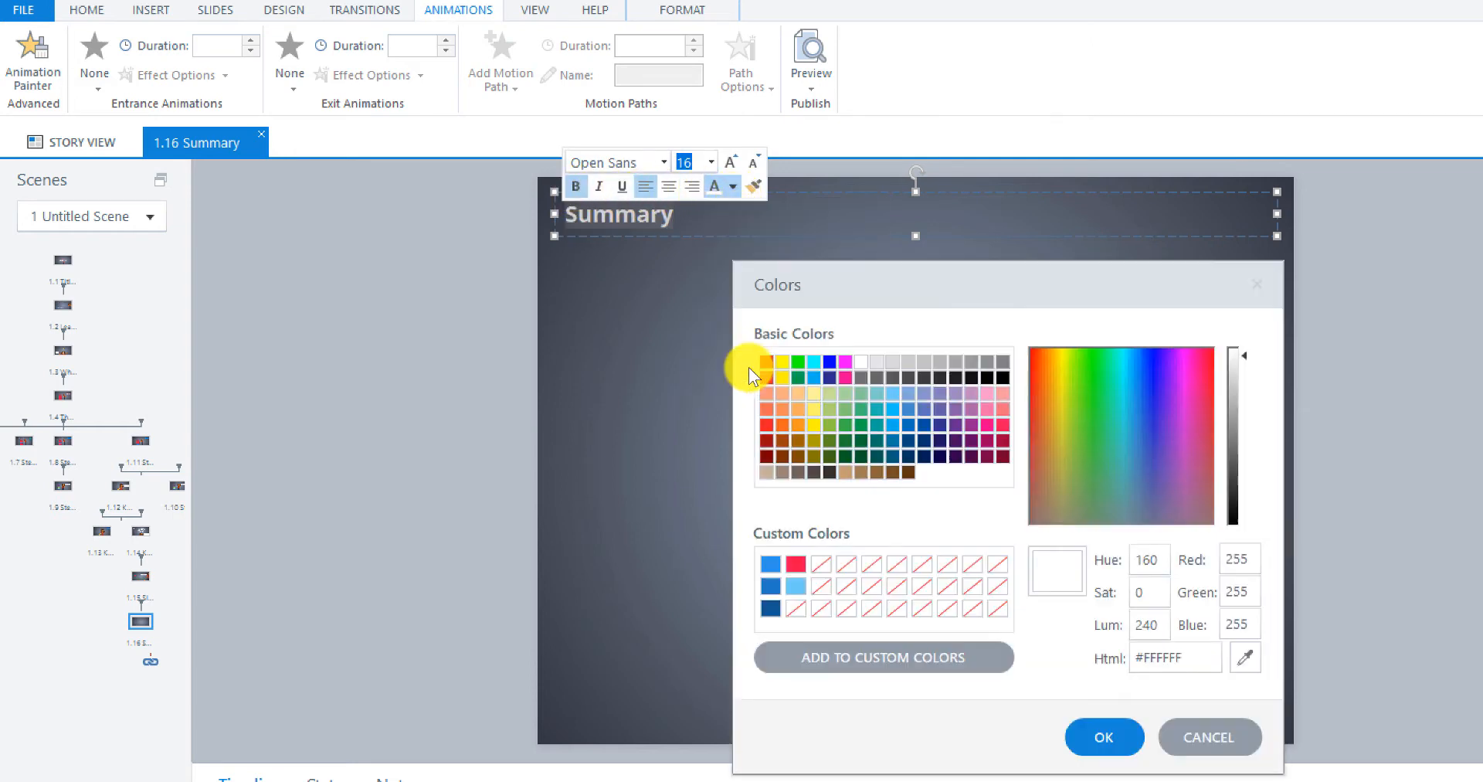
{"action": "left_click", "coordinate": [771, 563]}
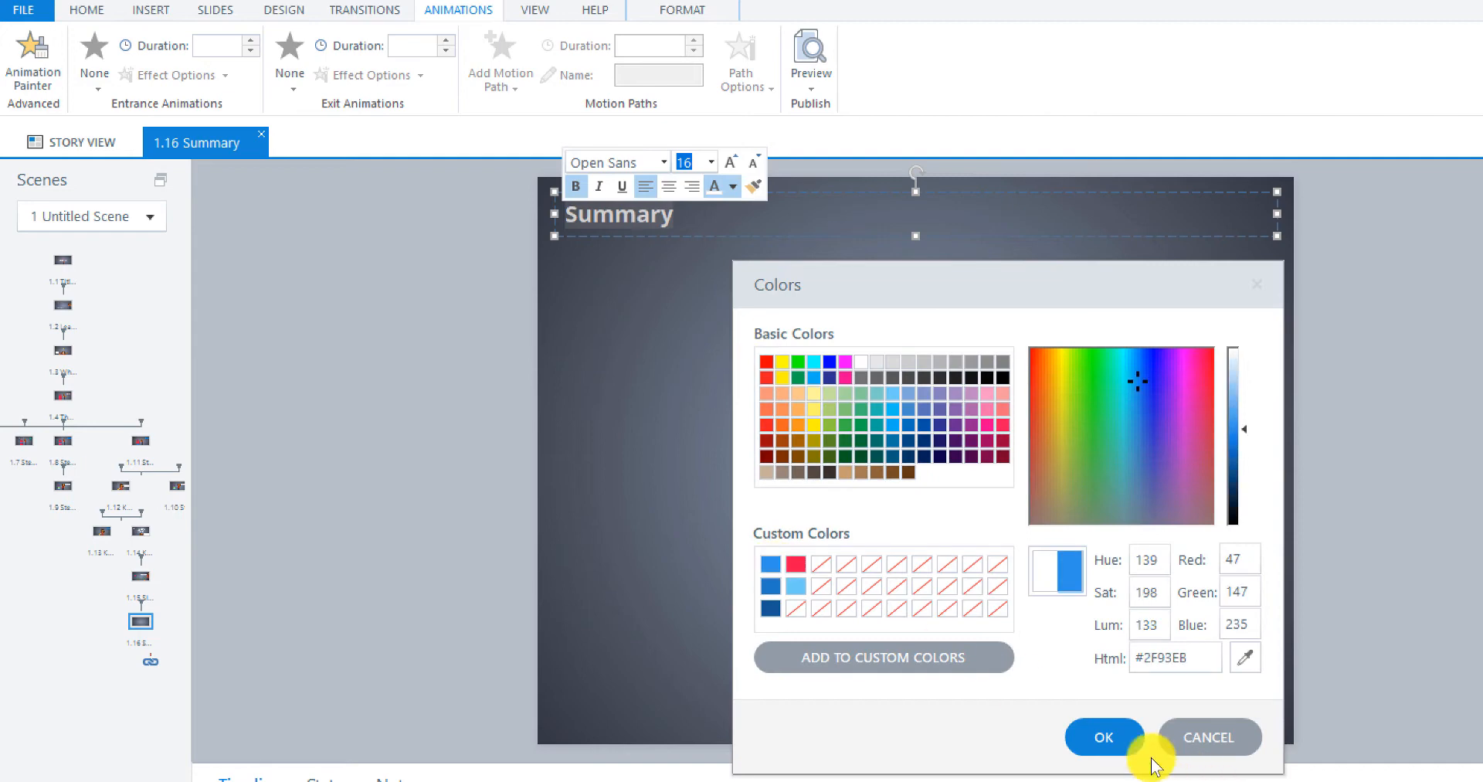
{"action": "left_click", "coordinate": [1110, 738]}
{"action": "left_click", "coordinate": [796, 452]}
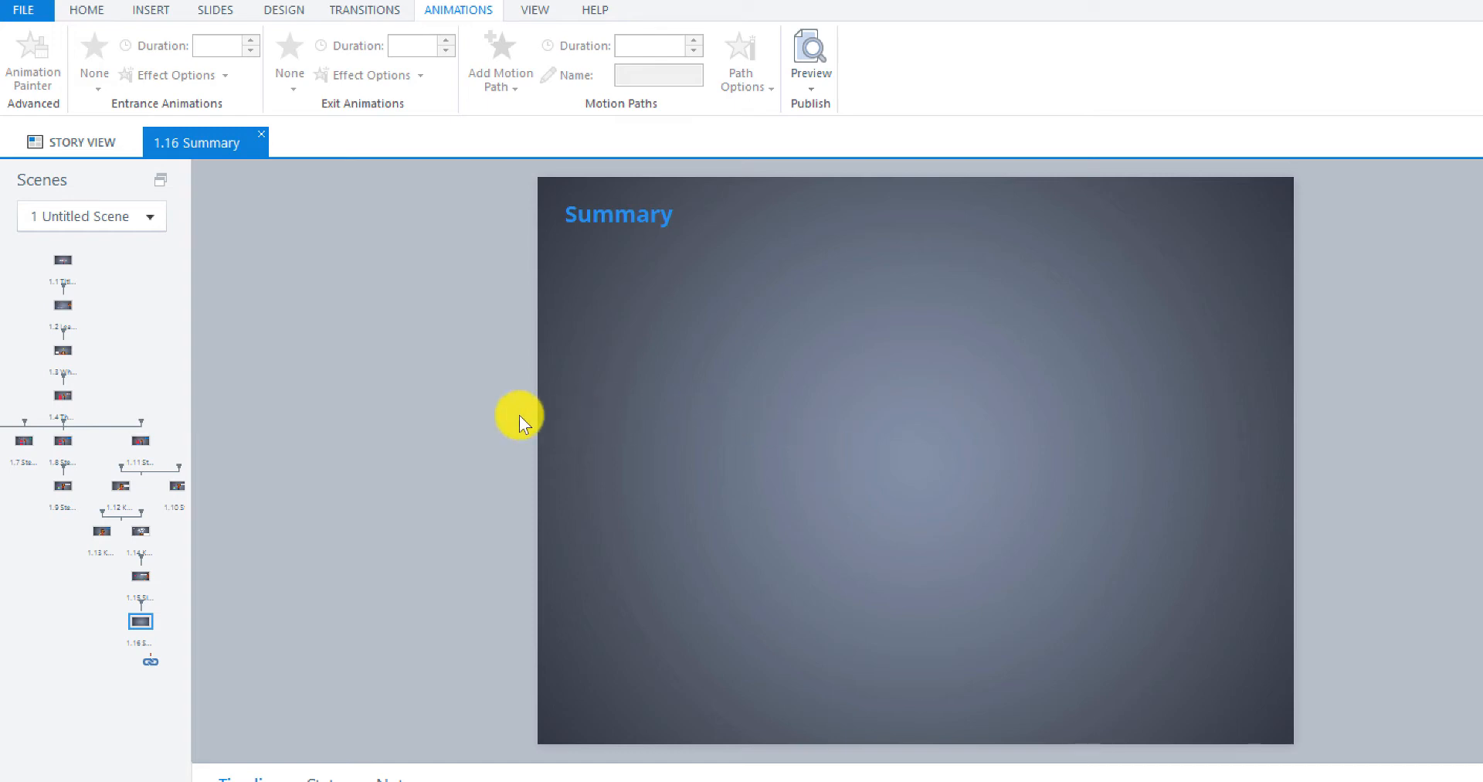
Copy the introductory text box from the Learning Objectives slide onto the Summary slide.
{"action": "left_click", "coordinate": [65, 307]}
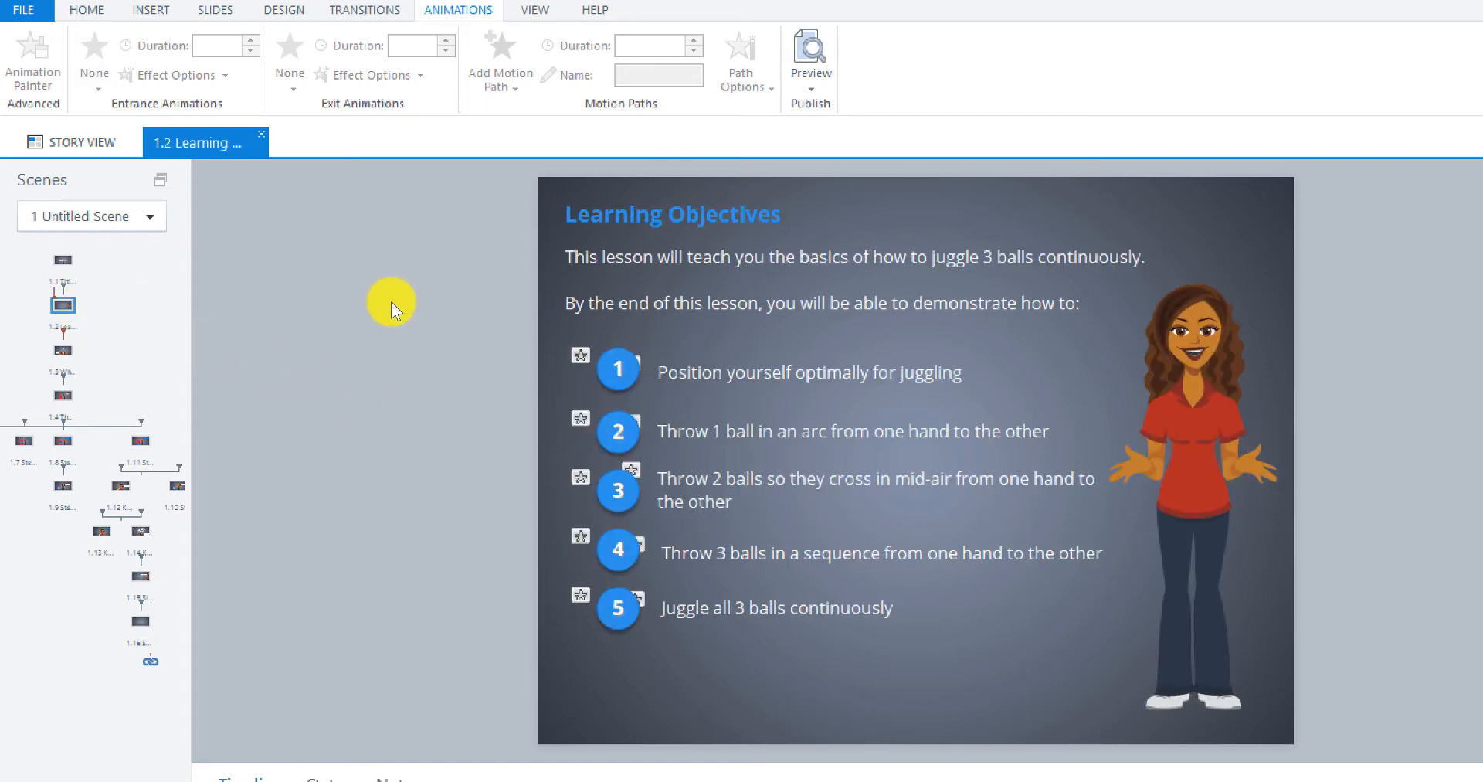
{"action": "left_click", "coordinate": [587, 240]}
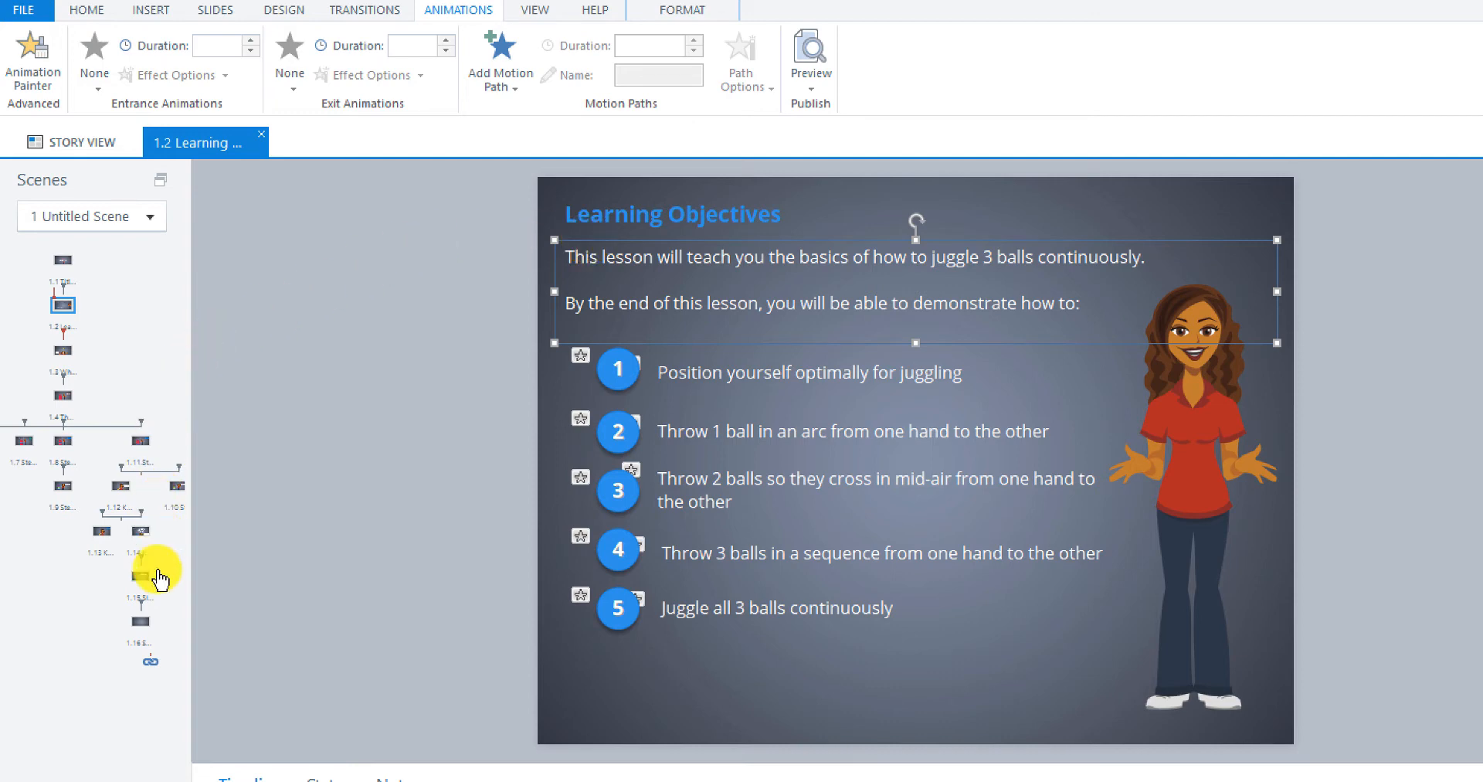
{"action": "left_click", "coordinate": [152, 626]}
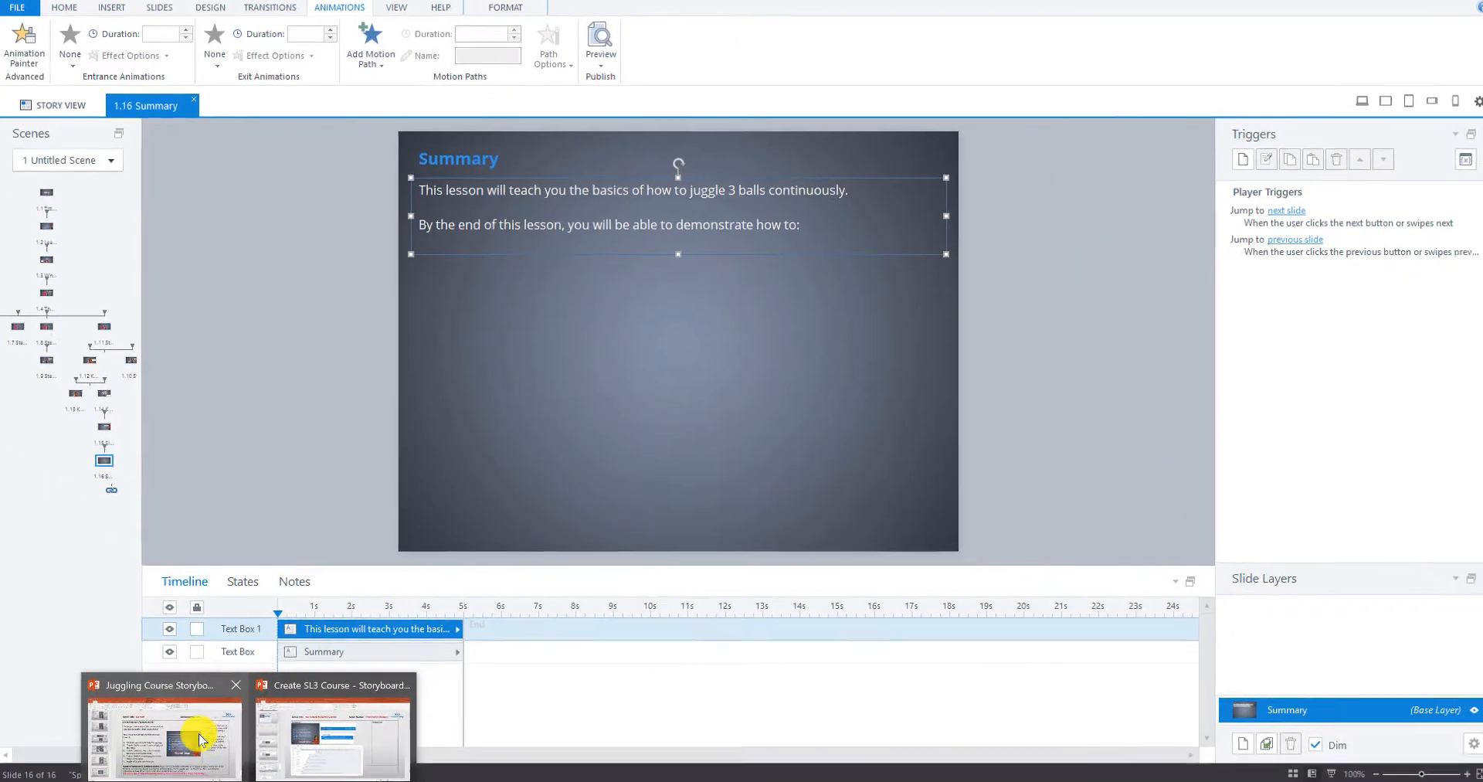
Switch to the PowerPoint storyboard and copy the Summary screen's text from "I hope you have enjoyed this course" through "demonstrate how to:".
{"action": "left_click", "coordinate": [198, 731]}
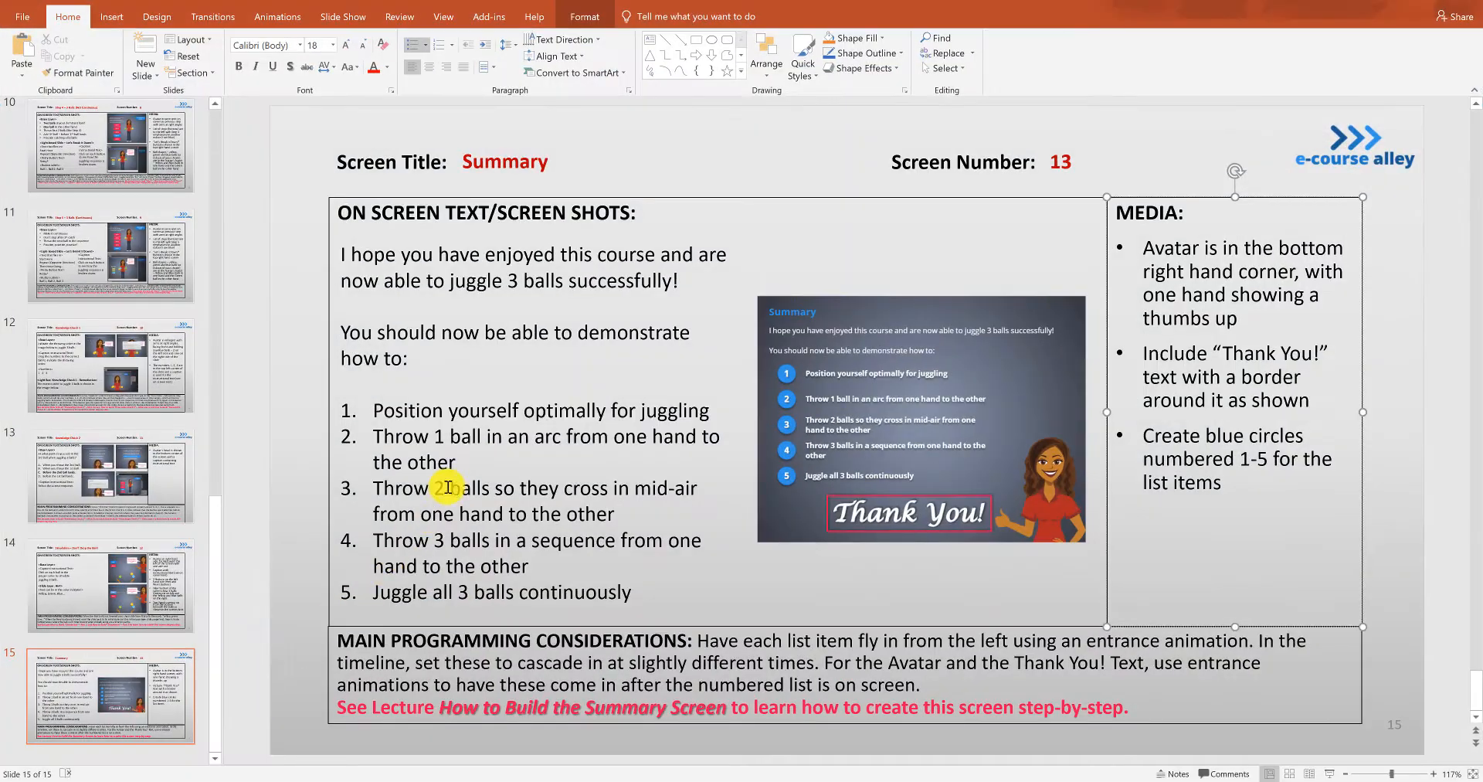
{"action": "left_click", "coordinate": [379, 265]}
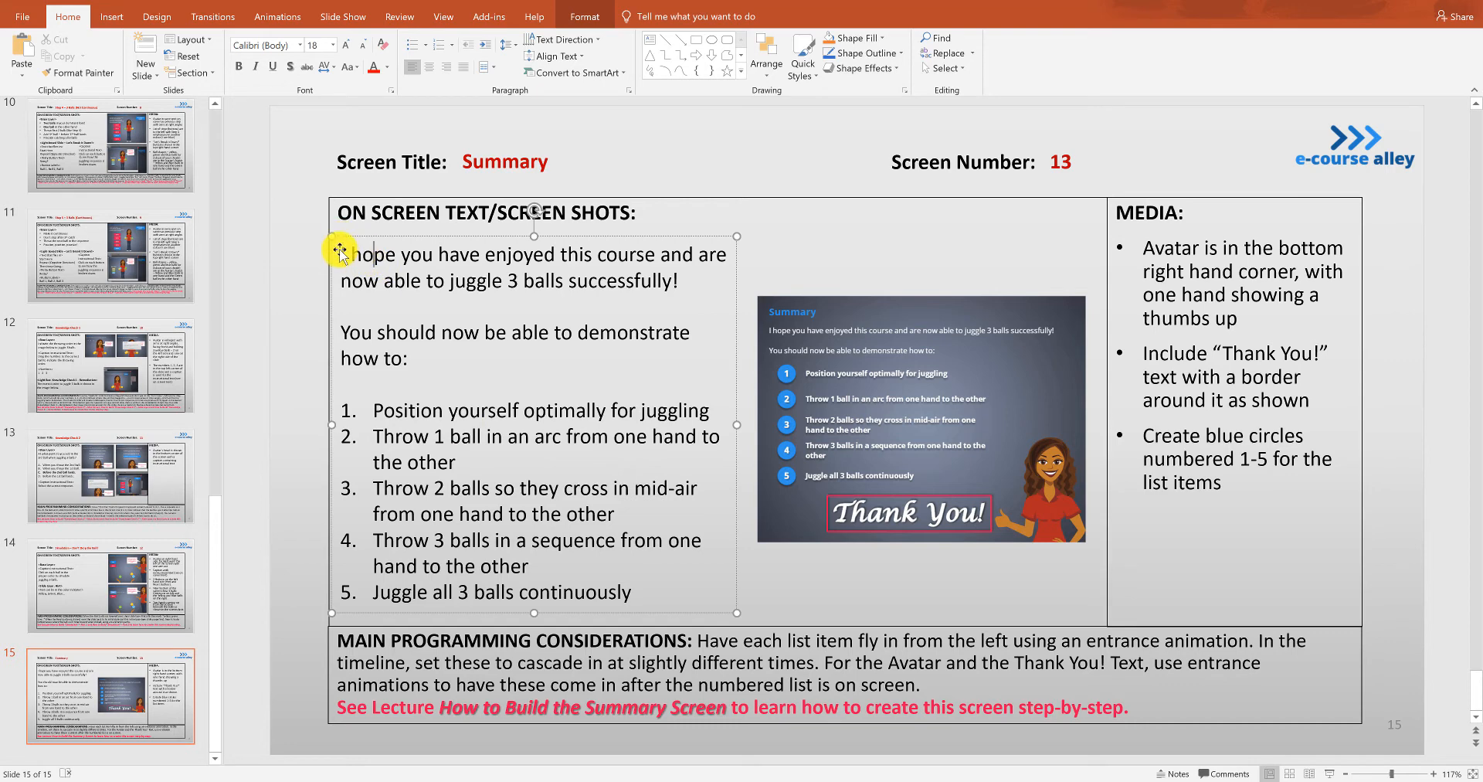
{"action": "left_click_drag", "start_coordinate": [340, 257], "coordinate": [447, 359]}
{"action": "key", "text": "ctrl+c"}
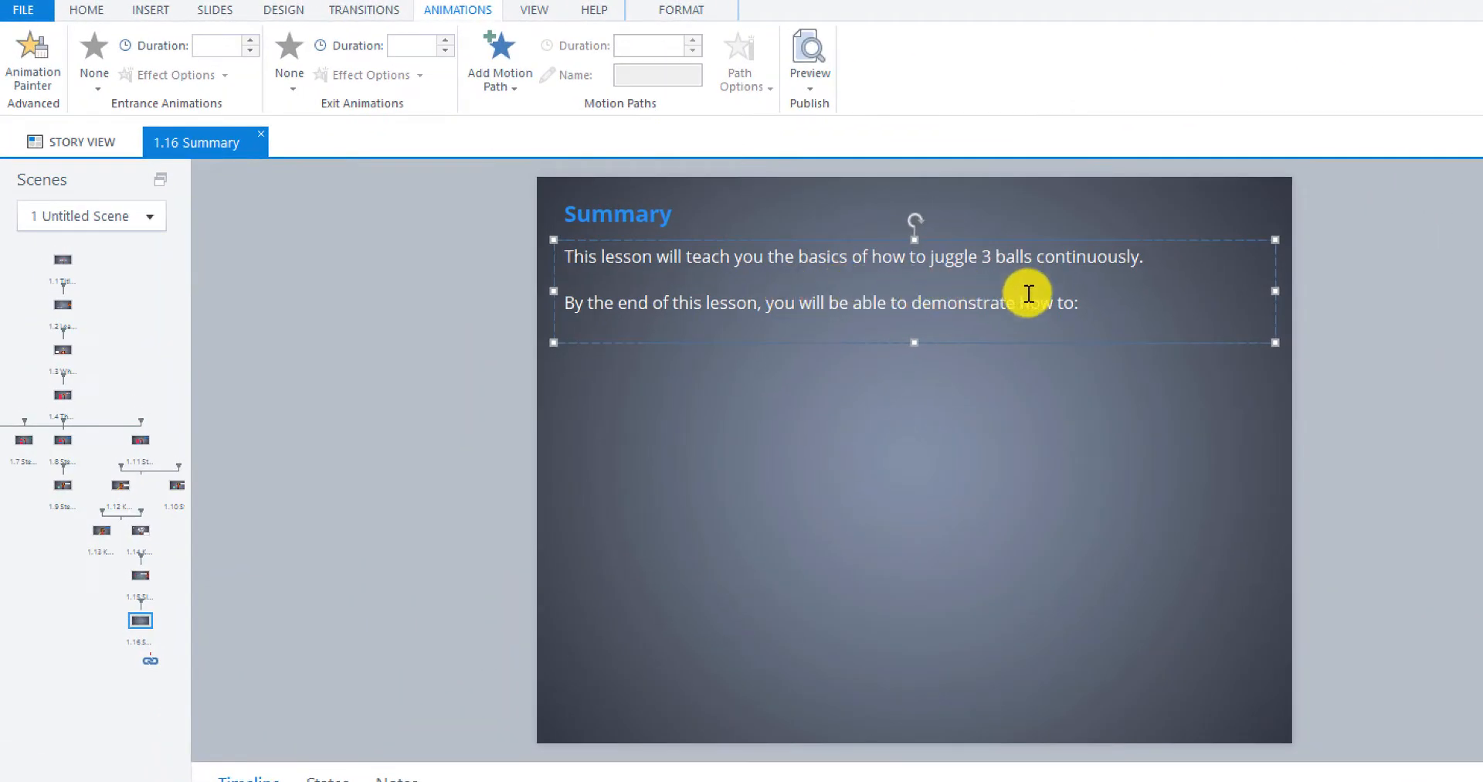
Back in Storyline, replace the introductory text on the Summary slide with the copied storyboard text.
{"action": "left_click_drag", "start_coordinate": [1069, 305], "coordinate": [563, 265]}
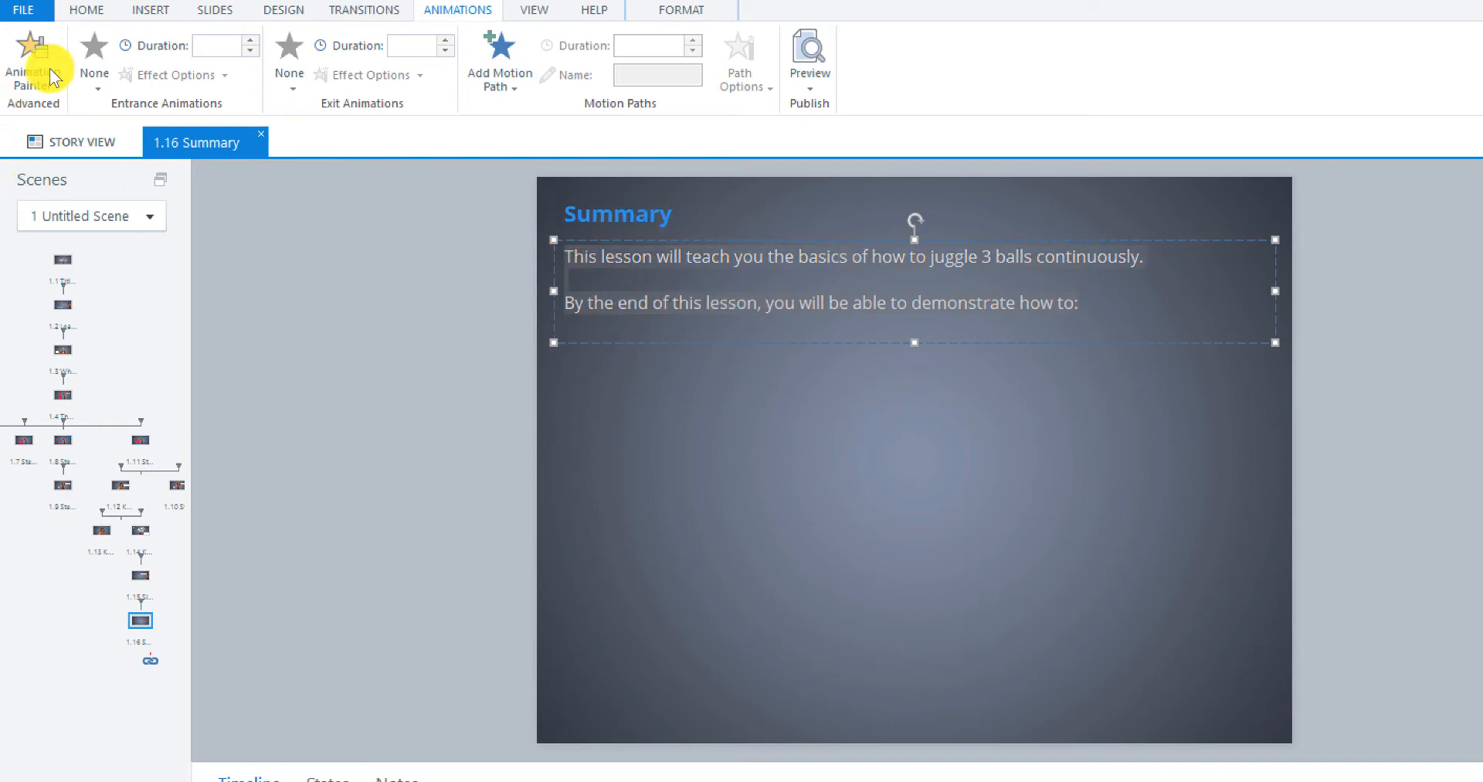
{"action": "left_click", "coordinate": [97, 14]}
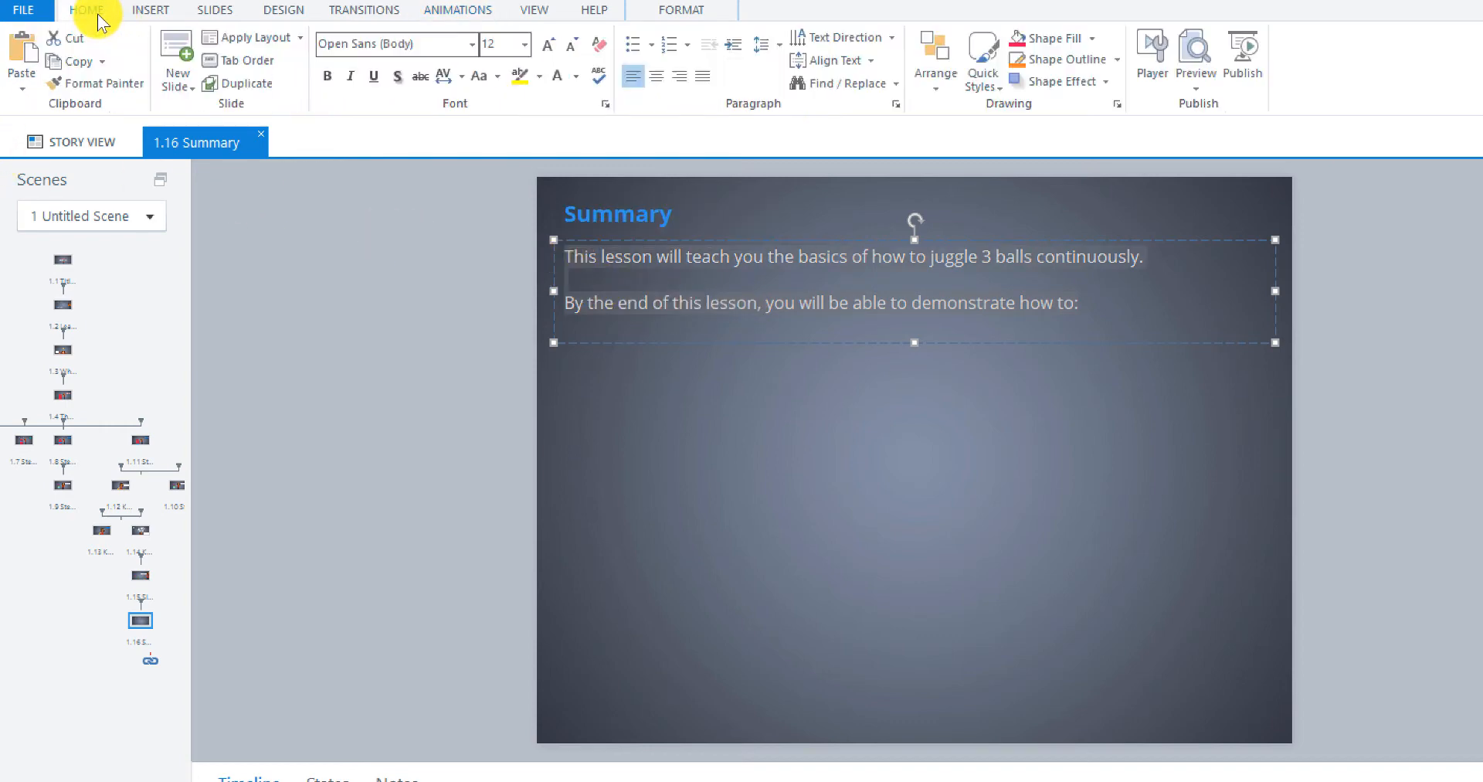
{"action": "left_click", "coordinate": [22, 86]}
{"action": "left_click", "coordinate": [84, 134]}
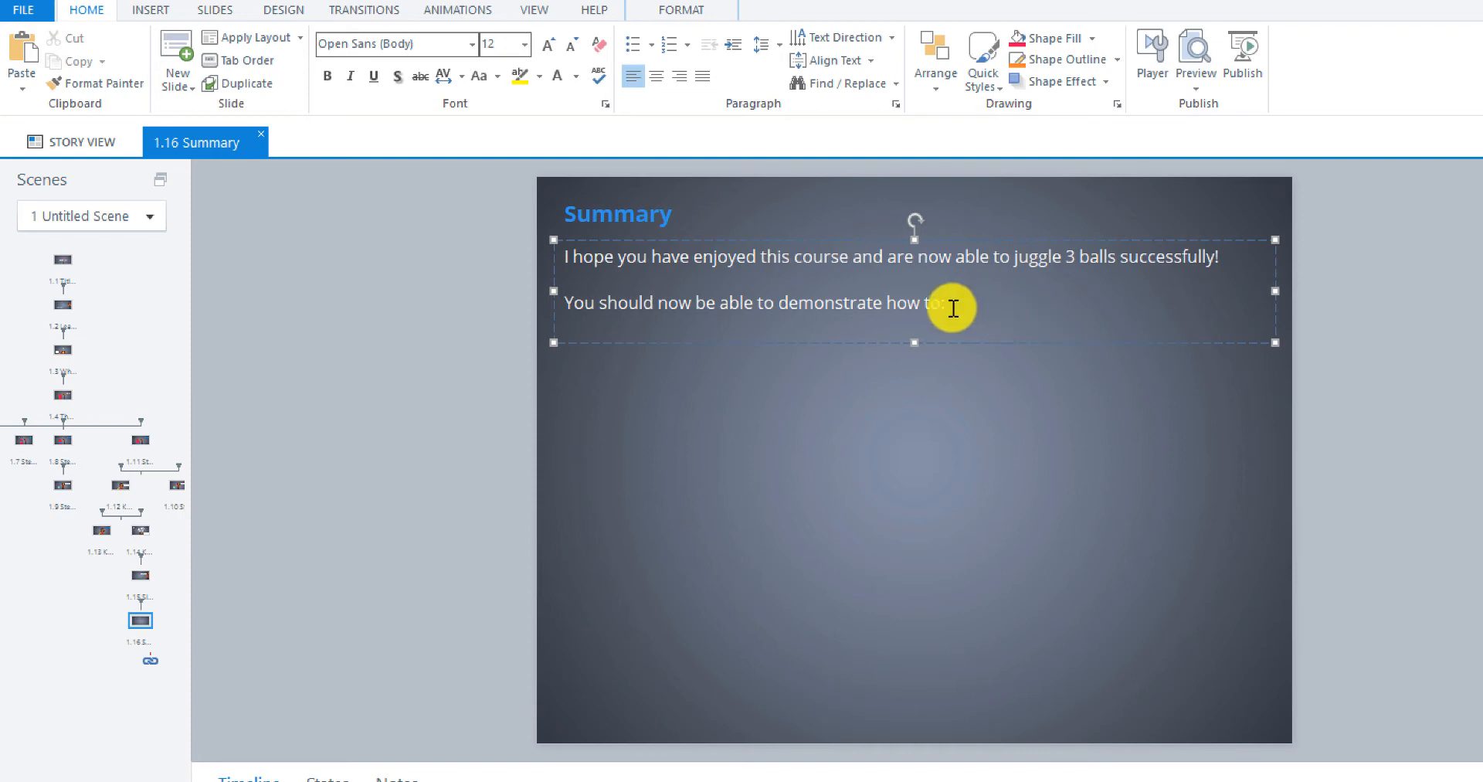
{"action": "left_click", "coordinate": [763, 429]}
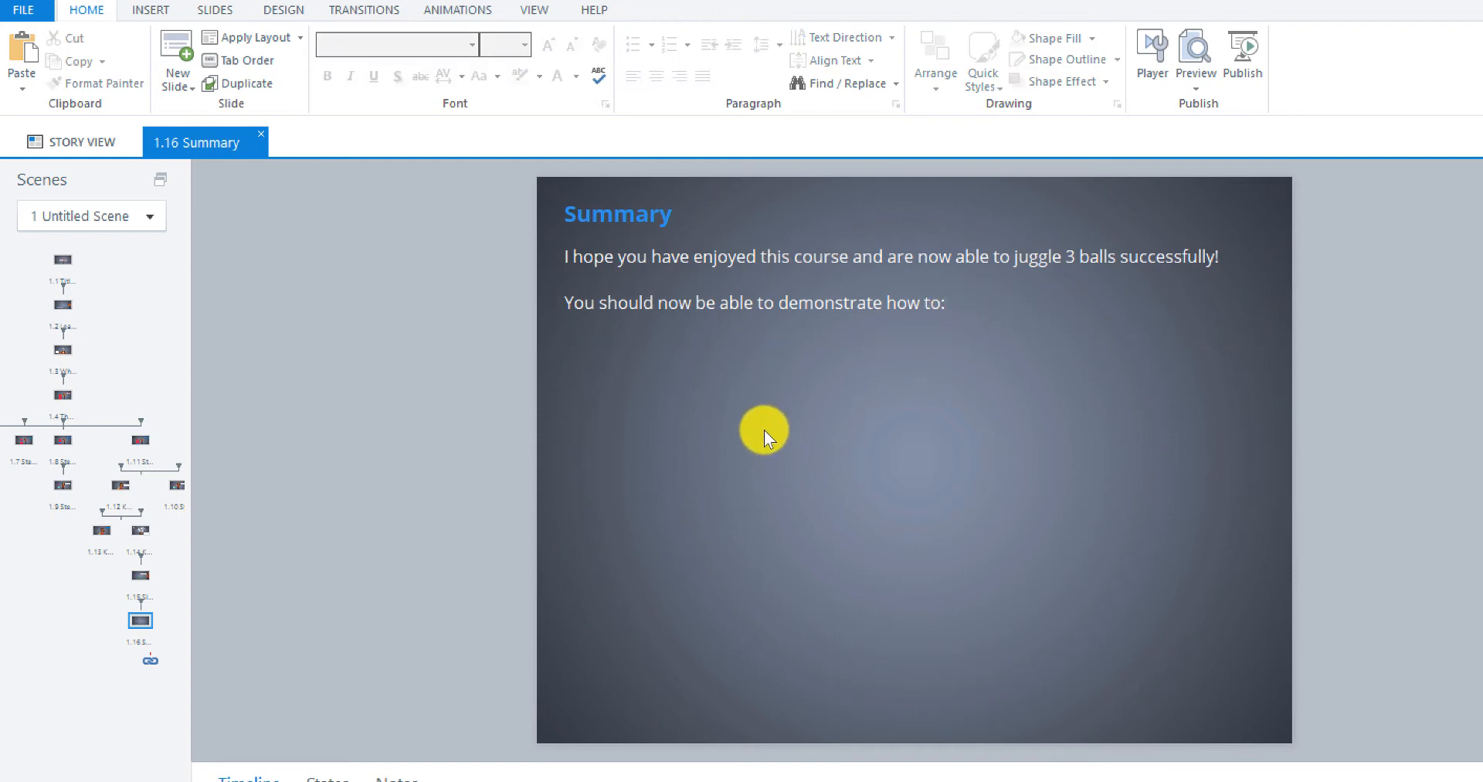
Copy the five numbered circles and their list texts from the Learning Objectives slide onto the Summary slide.
{"action": "left_click", "coordinate": [65, 307]}
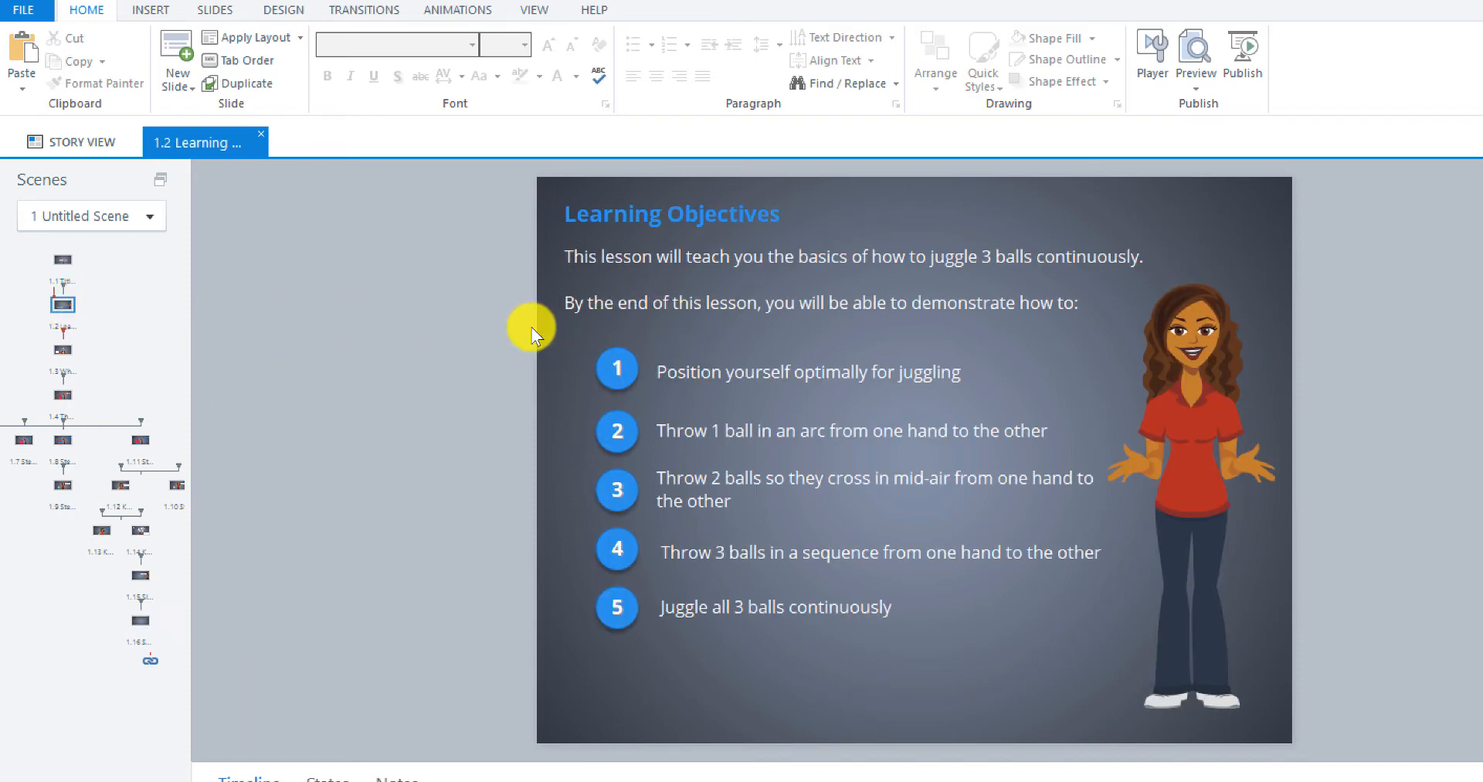
{"action": "left_click_drag", "start_coordinate": [536, 322], "coordinate": [1169, 732]}
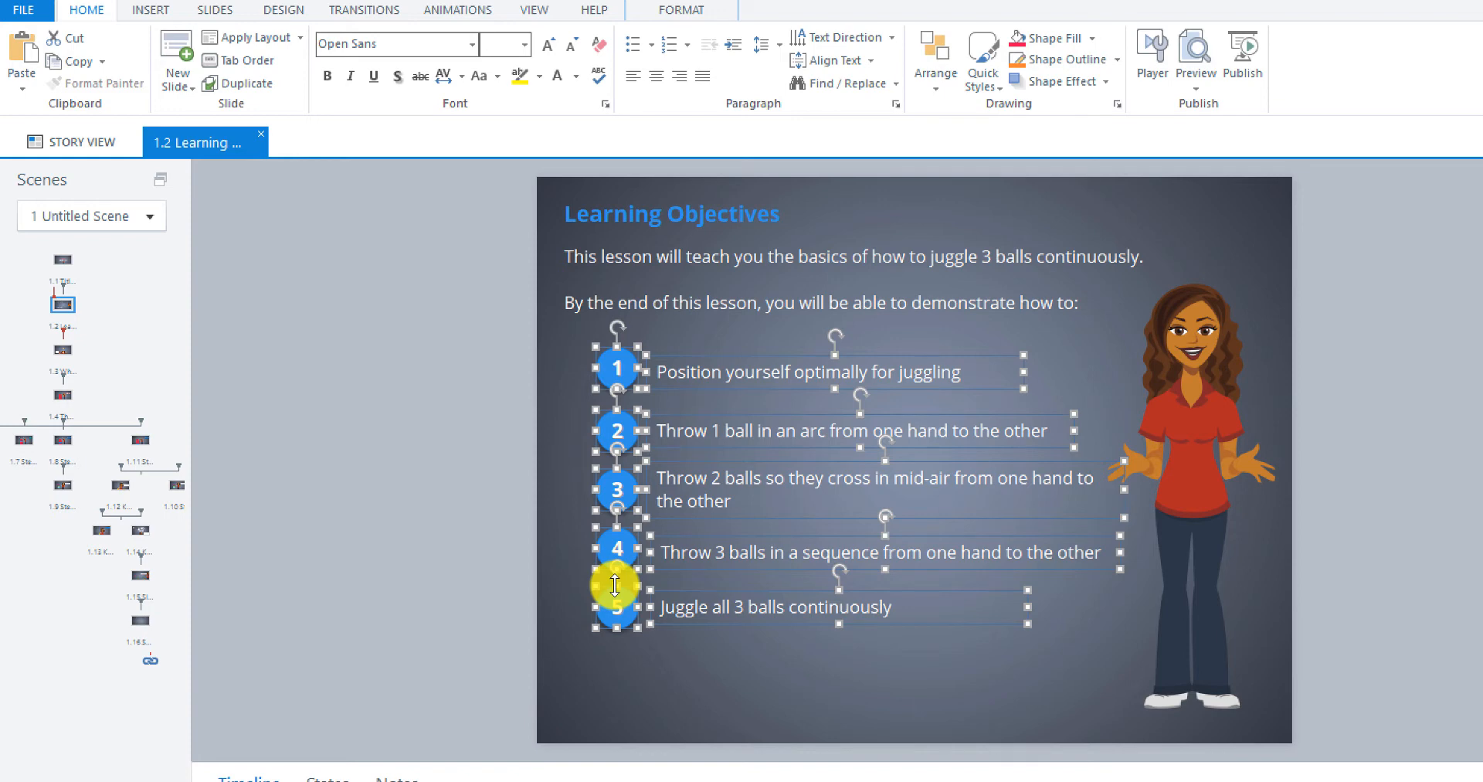
{"action": "left_click", "coordinate": [141, 618]}
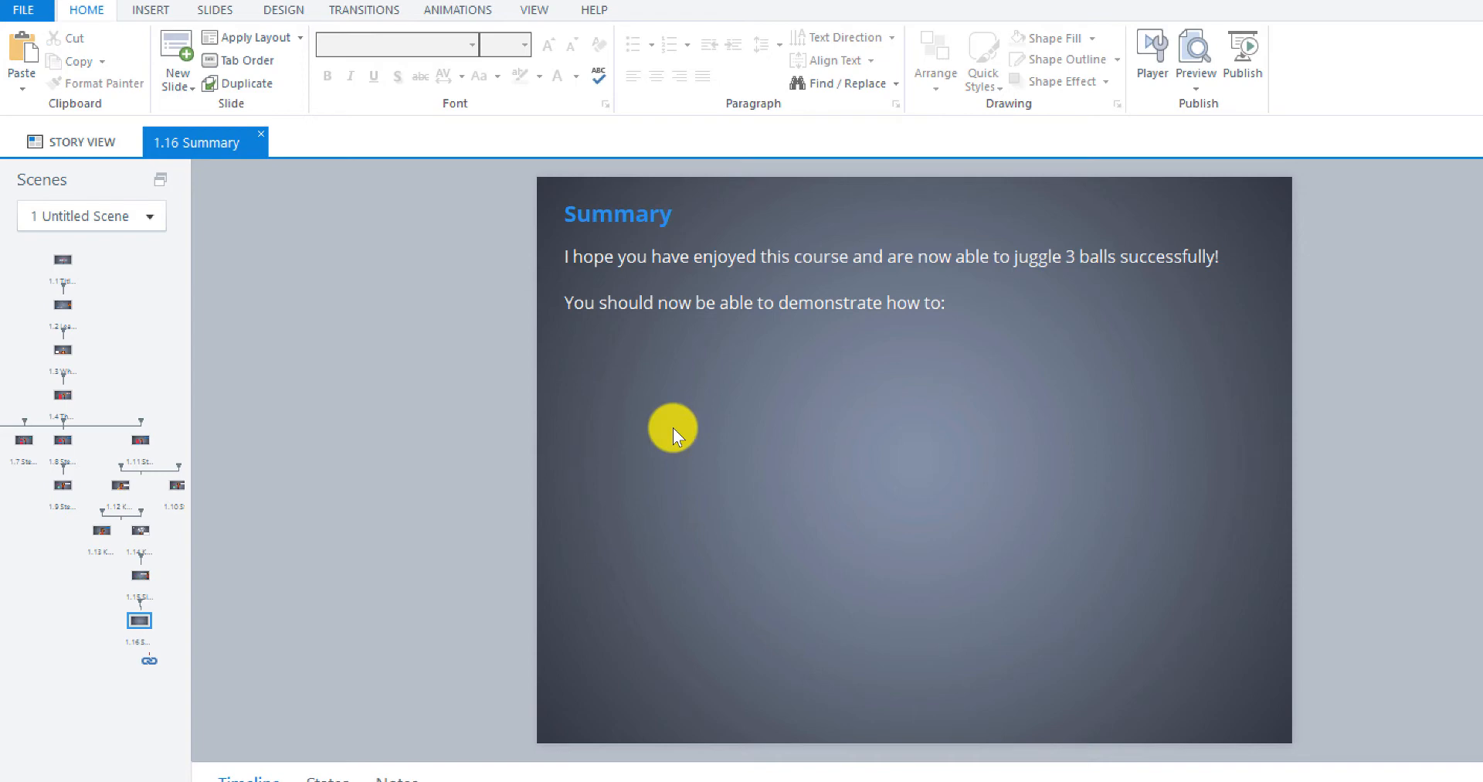
{"action": "key", "text": "ctrl+v"}
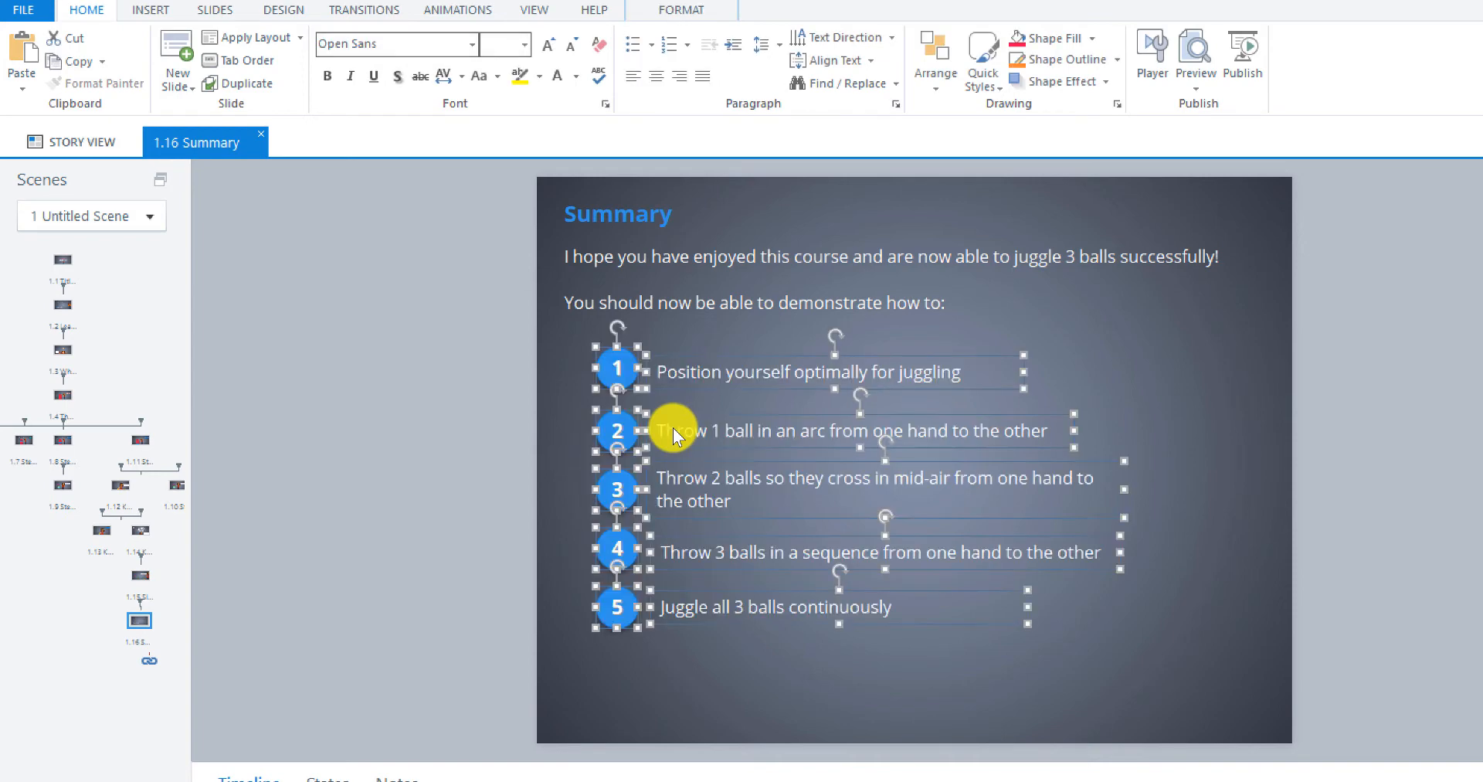
{"action": "left_click", "coordinate": [751, 685]}
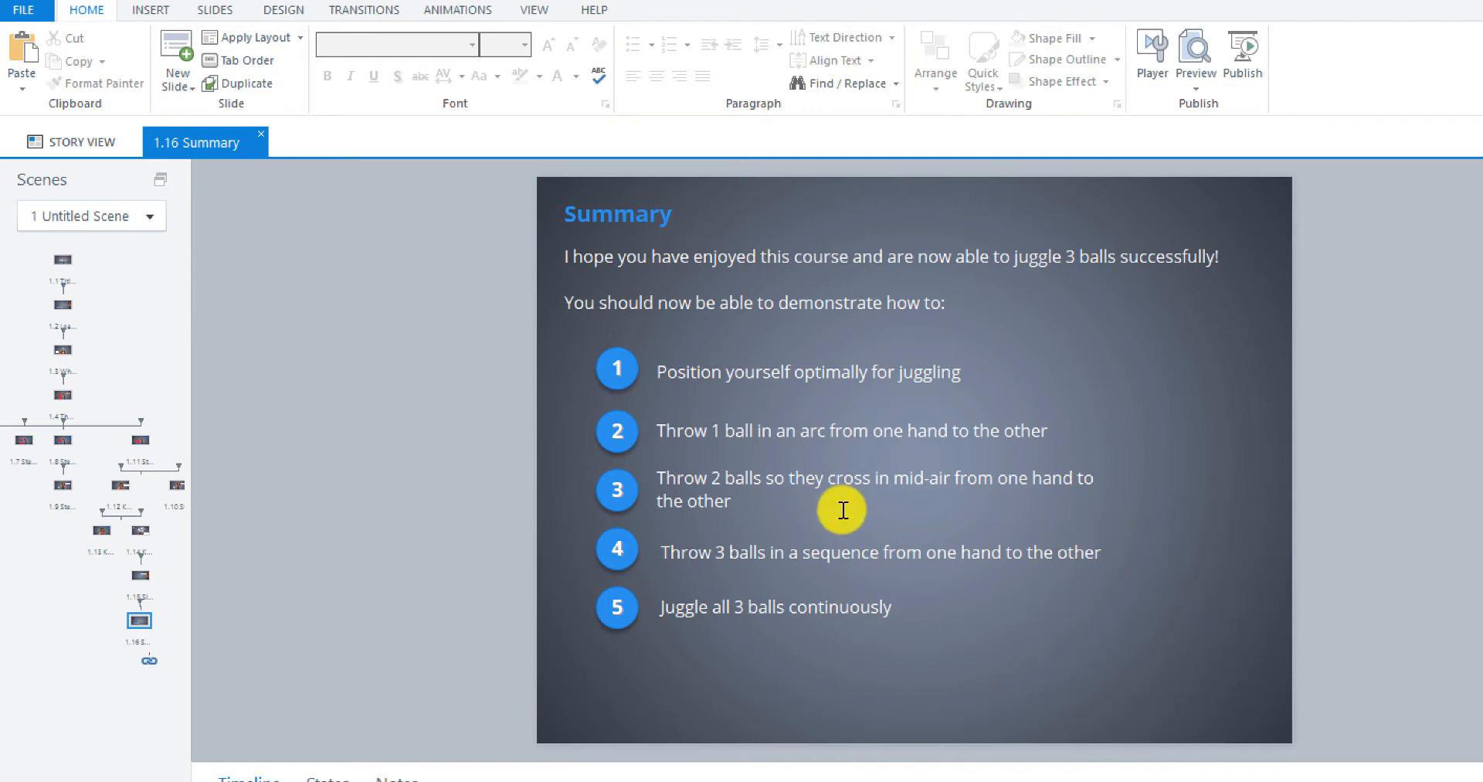
Set the vertical position of the number 1 circle on the Summary slide to 154 px.
{"action": "left_click", "coordinate": [677, 383]}
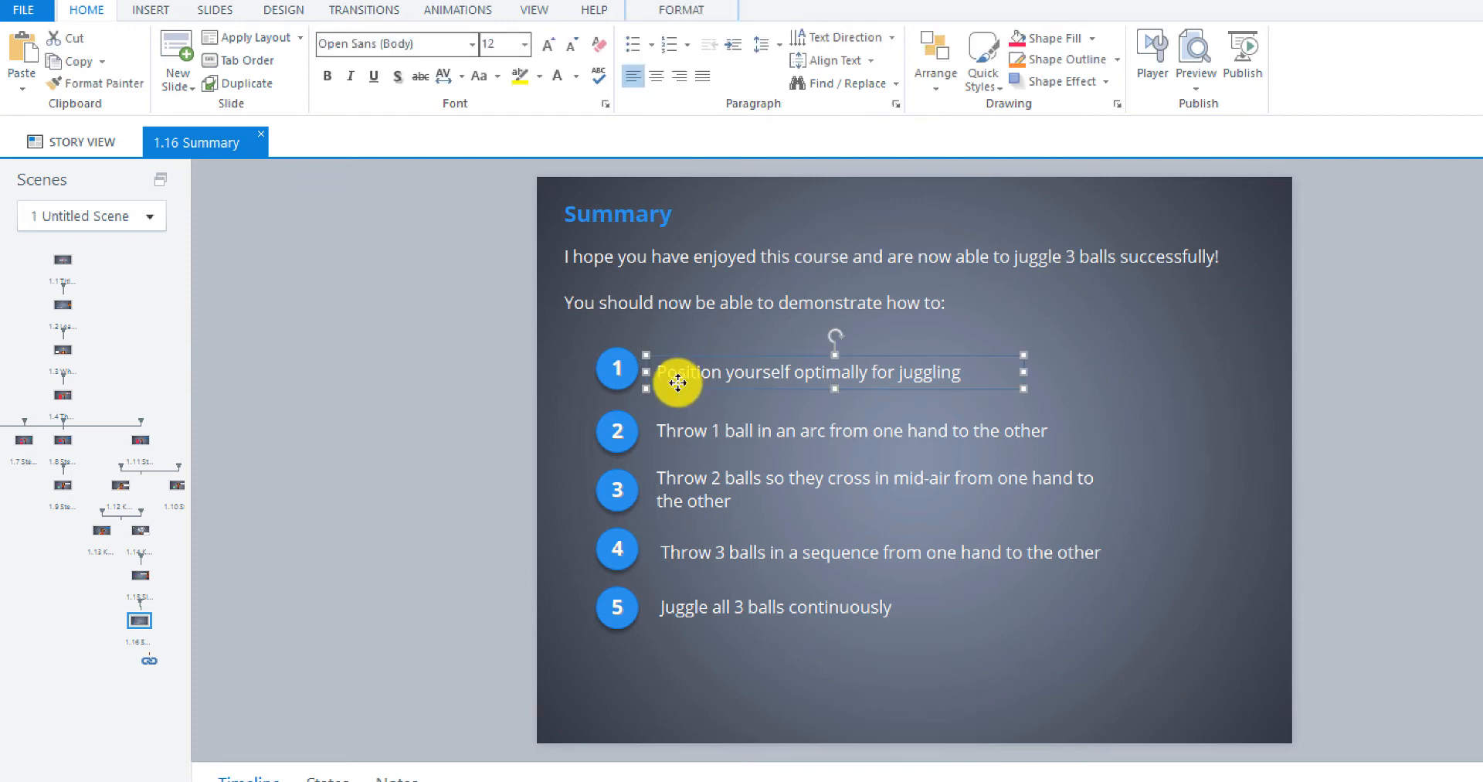
{"action": "left_click", "coordinate": [617, 383]}
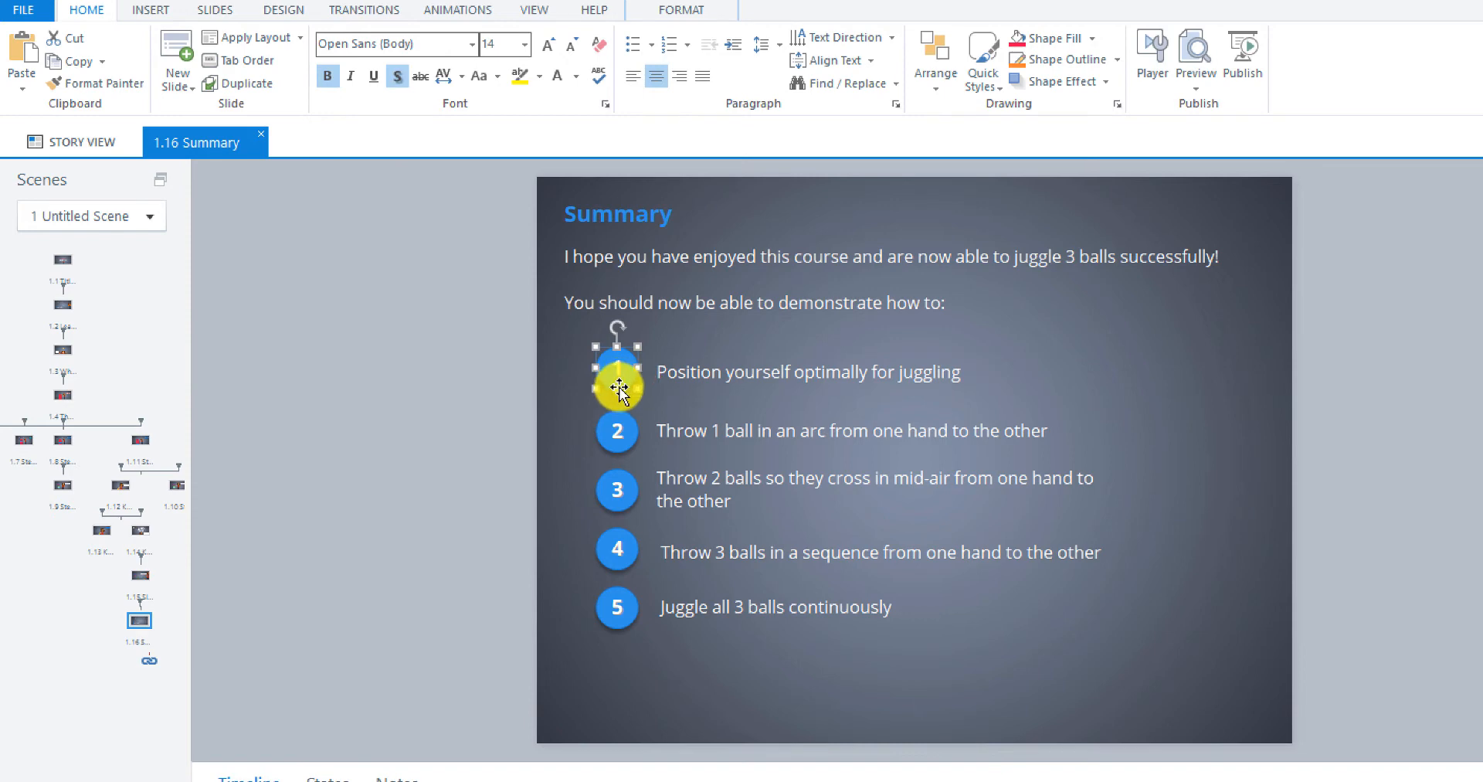
{"action": "right_click", "coordinate": [623, 385]}
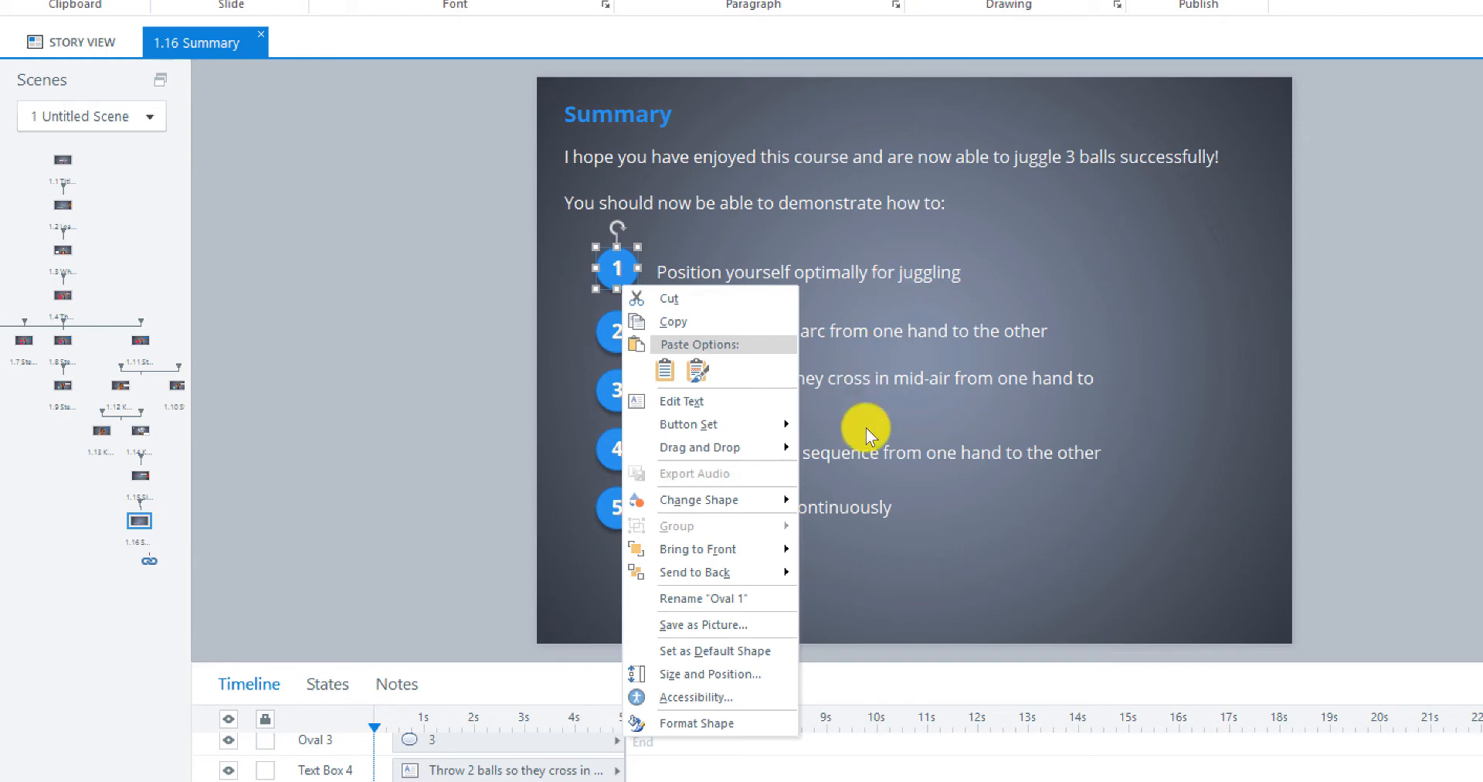
{"action": "left_click", "coordinate": [748, 676]}
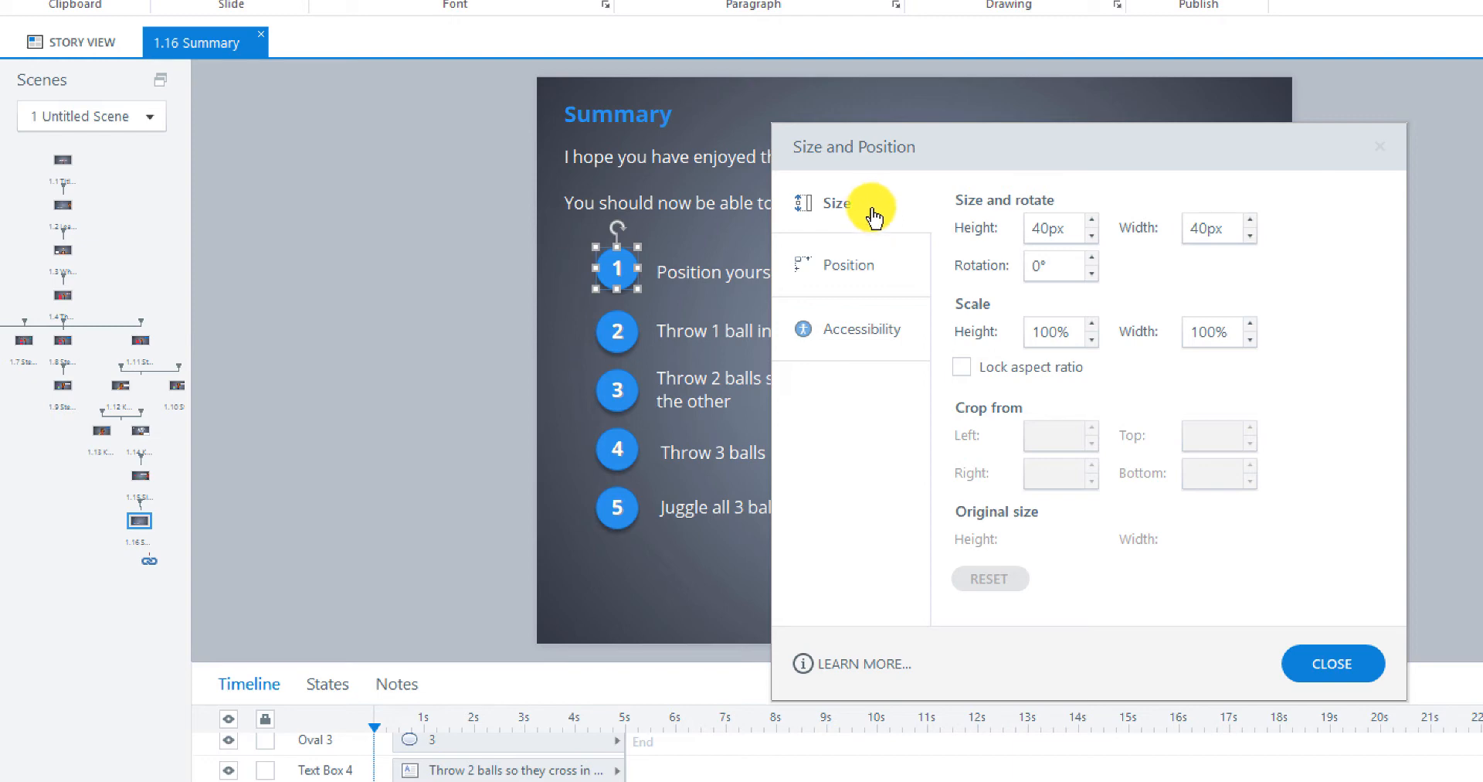
{"action": "left_click", "coordinate": [871, 264]}
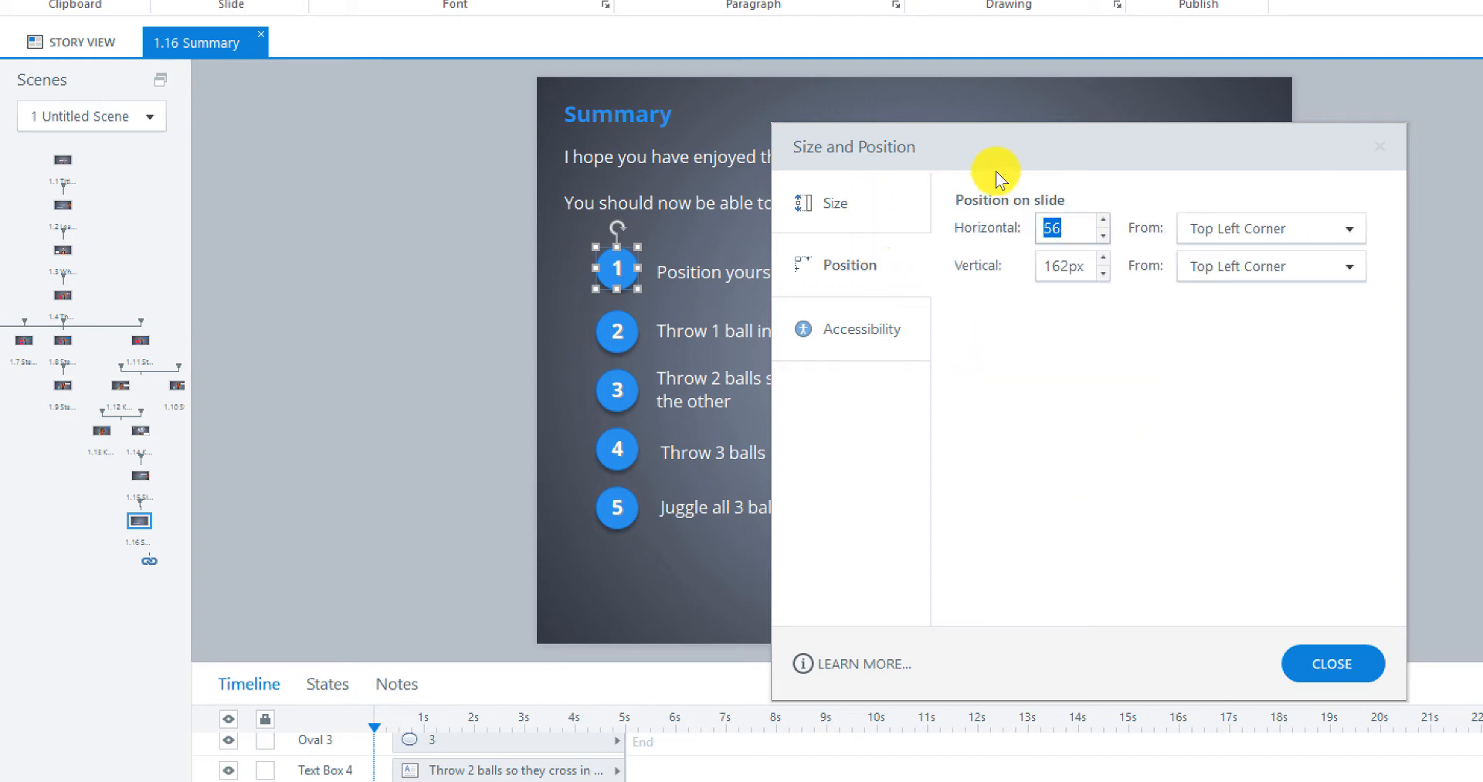
{"action": "left_click_drag", "start_coordinate": [1019, 155], "coordinate": [1116, 155]}
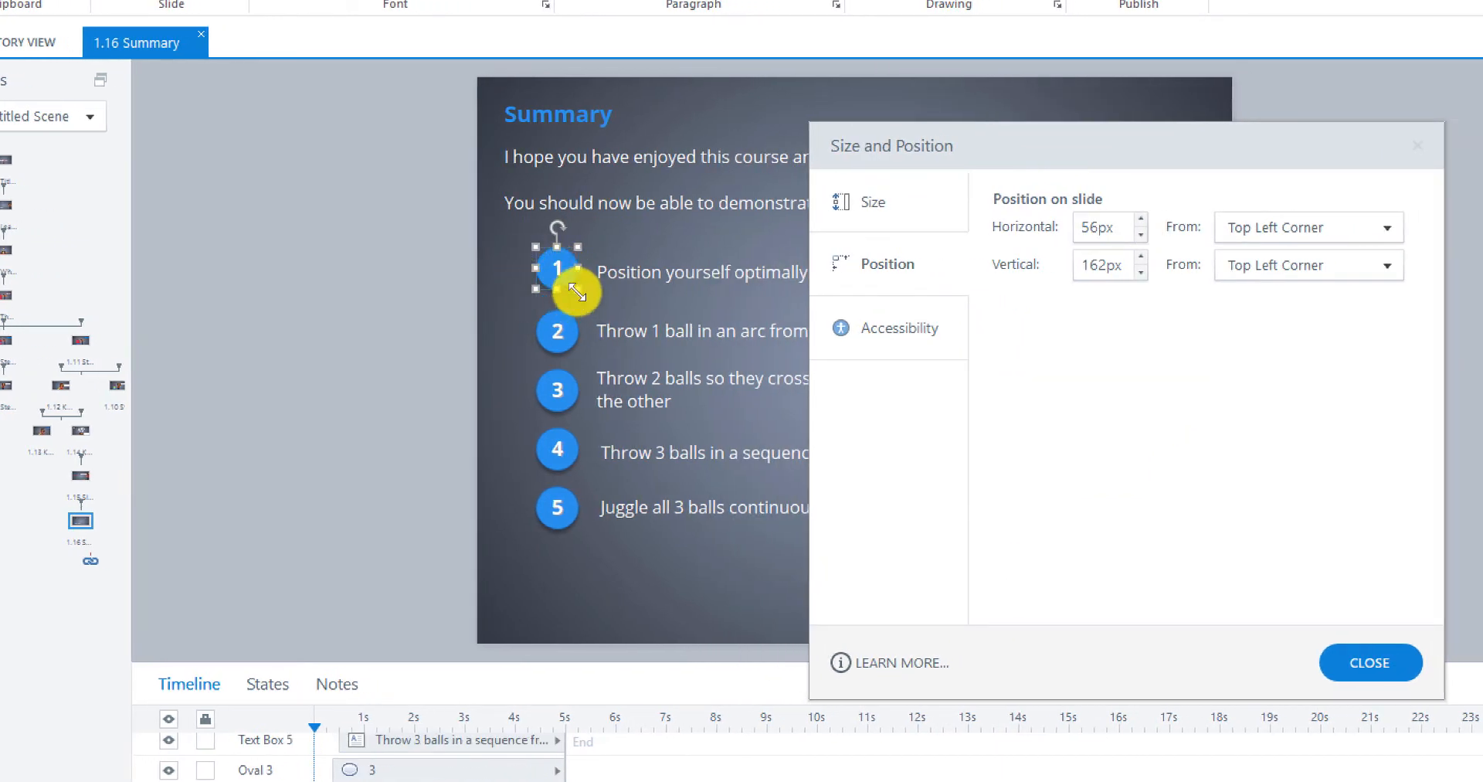
{"action": "left_click", "coordinate": [1085, 226]}
{"action": "left_click", "coordinate": [1089, 267]}
{"action": "left_click_drag", "start_coordinate": [1089, 266], "coordinate": [1117, 267]}
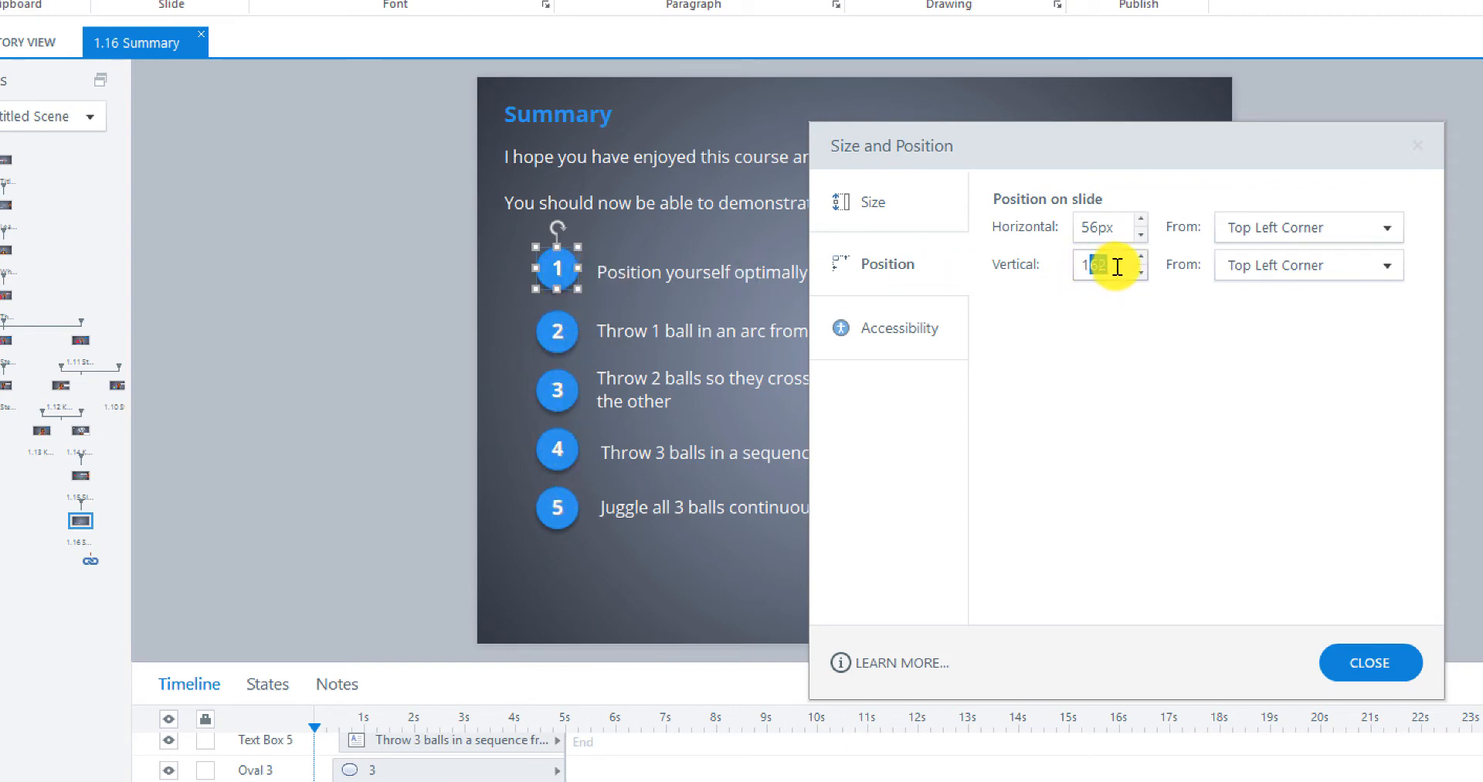
{"action": "type", "text": "54"}
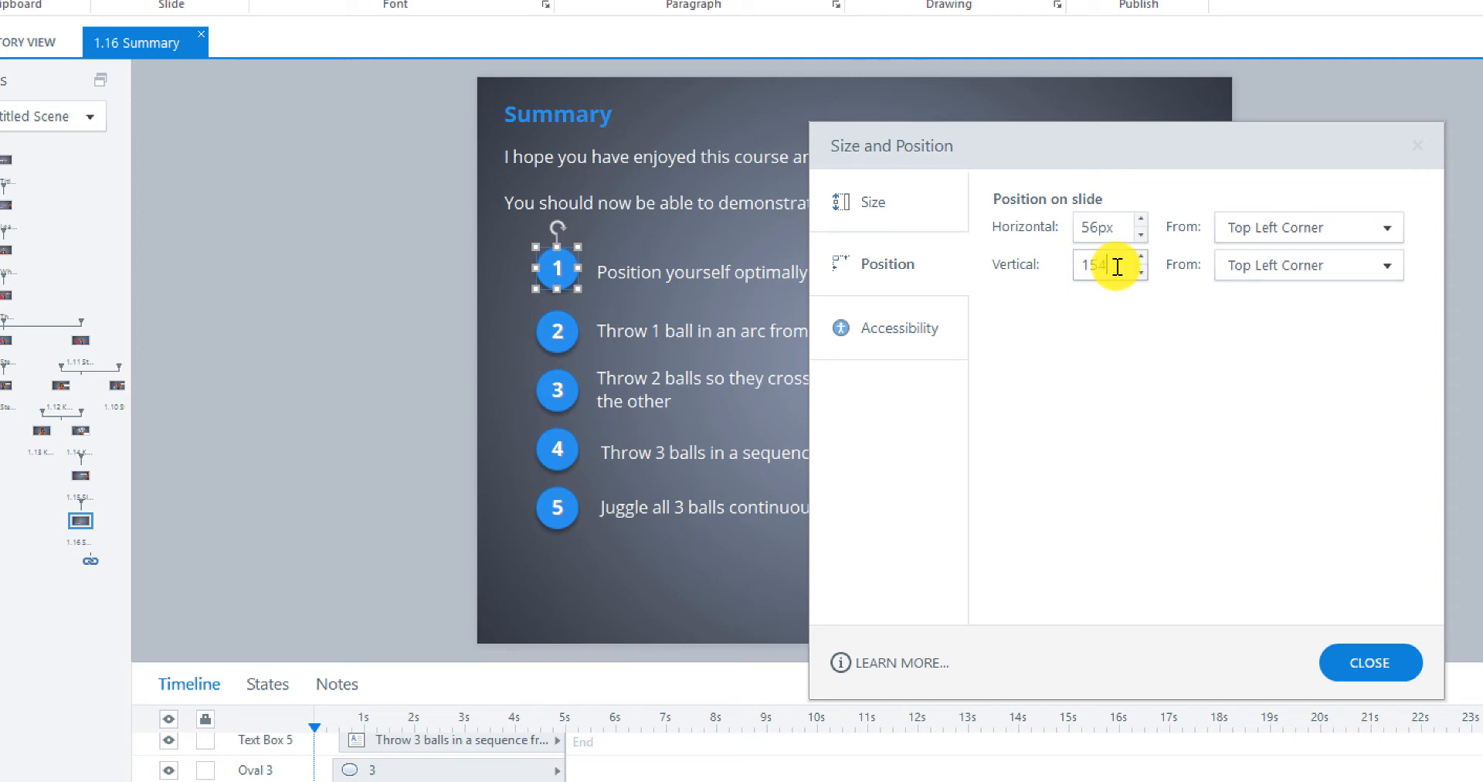
Set the number 2 circle's vertical position to 214 px and move the number 3 circle up by the same amount.
{"action": "left_click", "coordinate": [564, 345]}
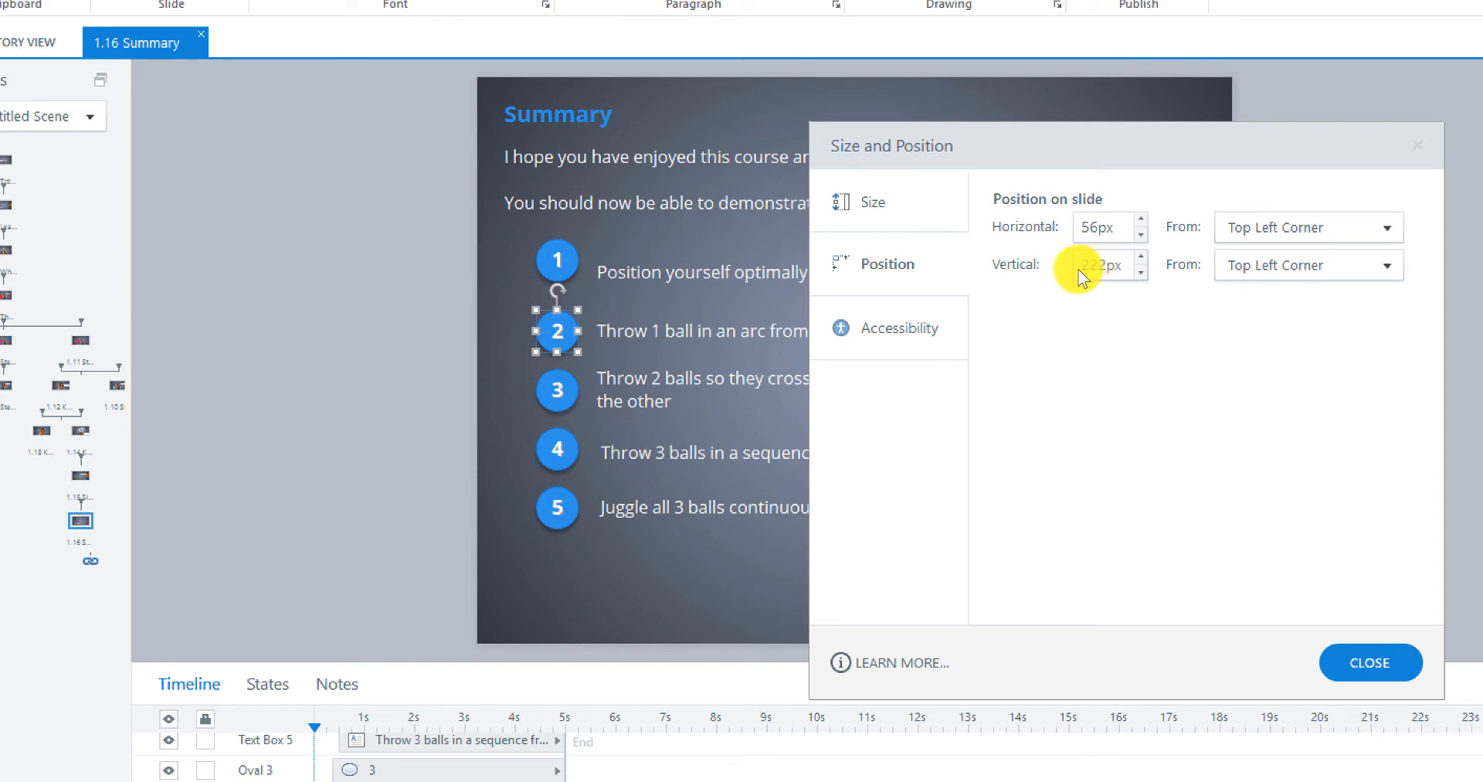
{"action": "left_click_drag", "start_coordinate": [1090, 266], "coordinate": [1108, 267]}
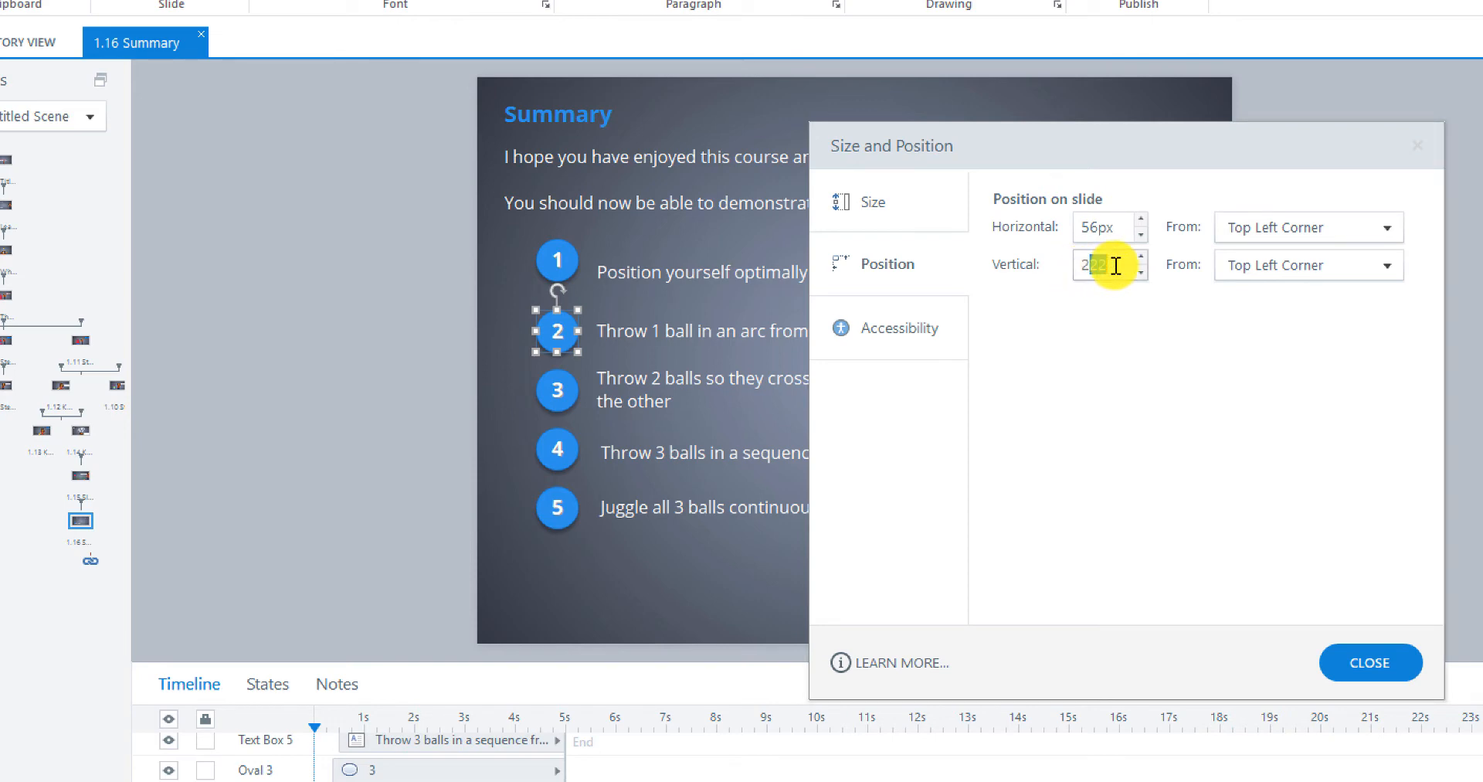
{"action": "type", "text": "14"}
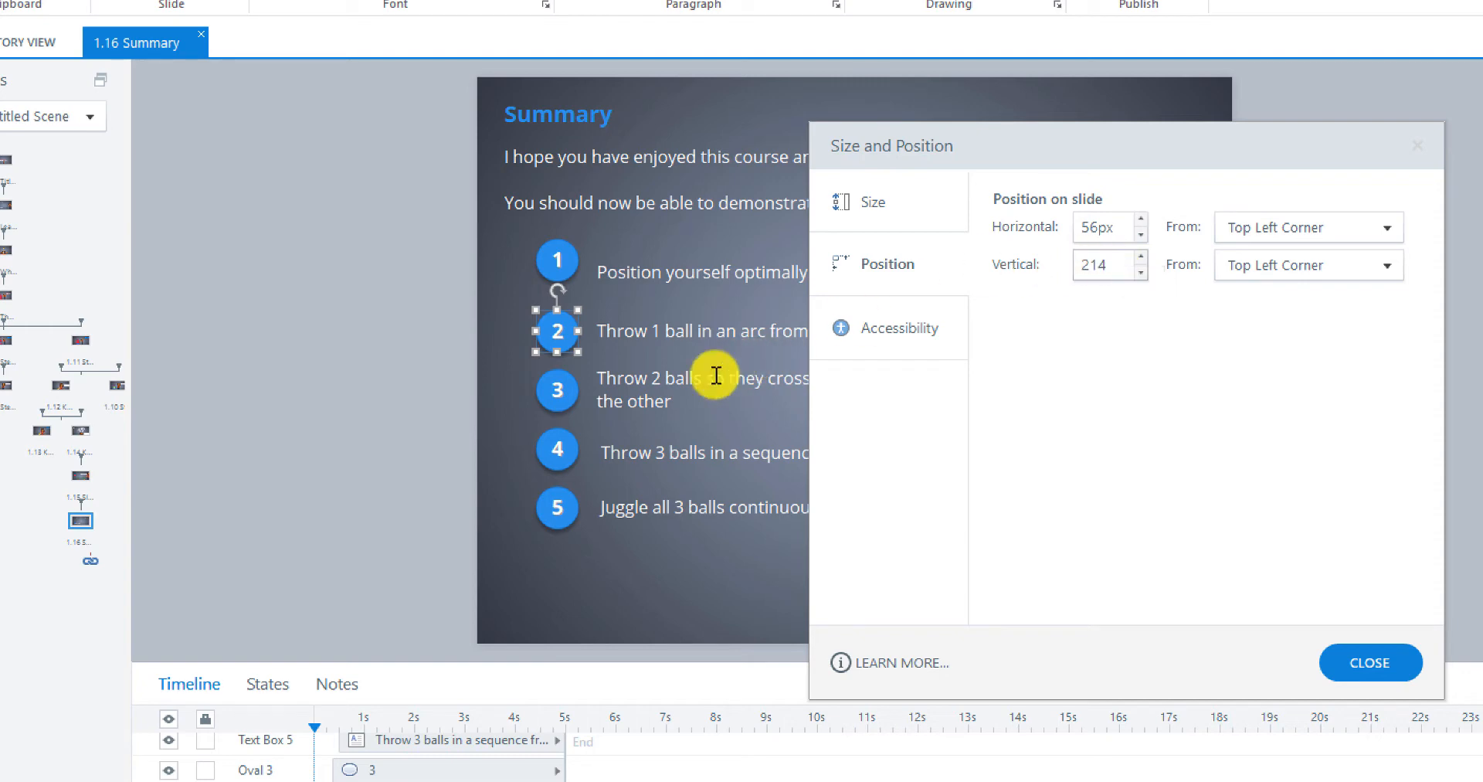
{"action": "left_click", "coordinate": [565, 402]}
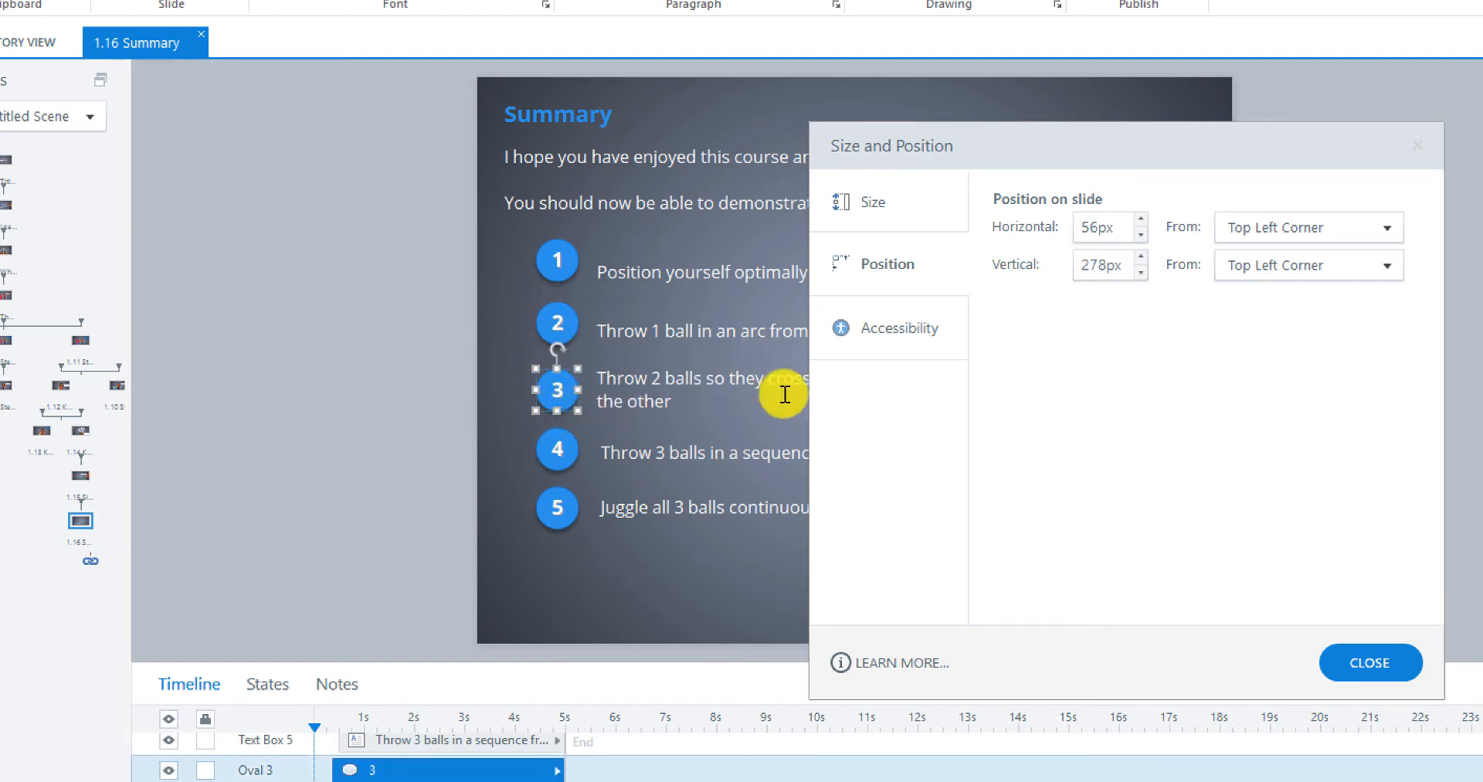
{"action": "left_click", "coordinate": [1098, 265]}
{"action": "key", "text": "BackSpace"}
{"action": "type", "text": "4"}
Set the vertical position of the number 4 circle to 326 px and of the number 5 circle to 382 px.
{"action": "left_click", "coordinate": [567, 460]}
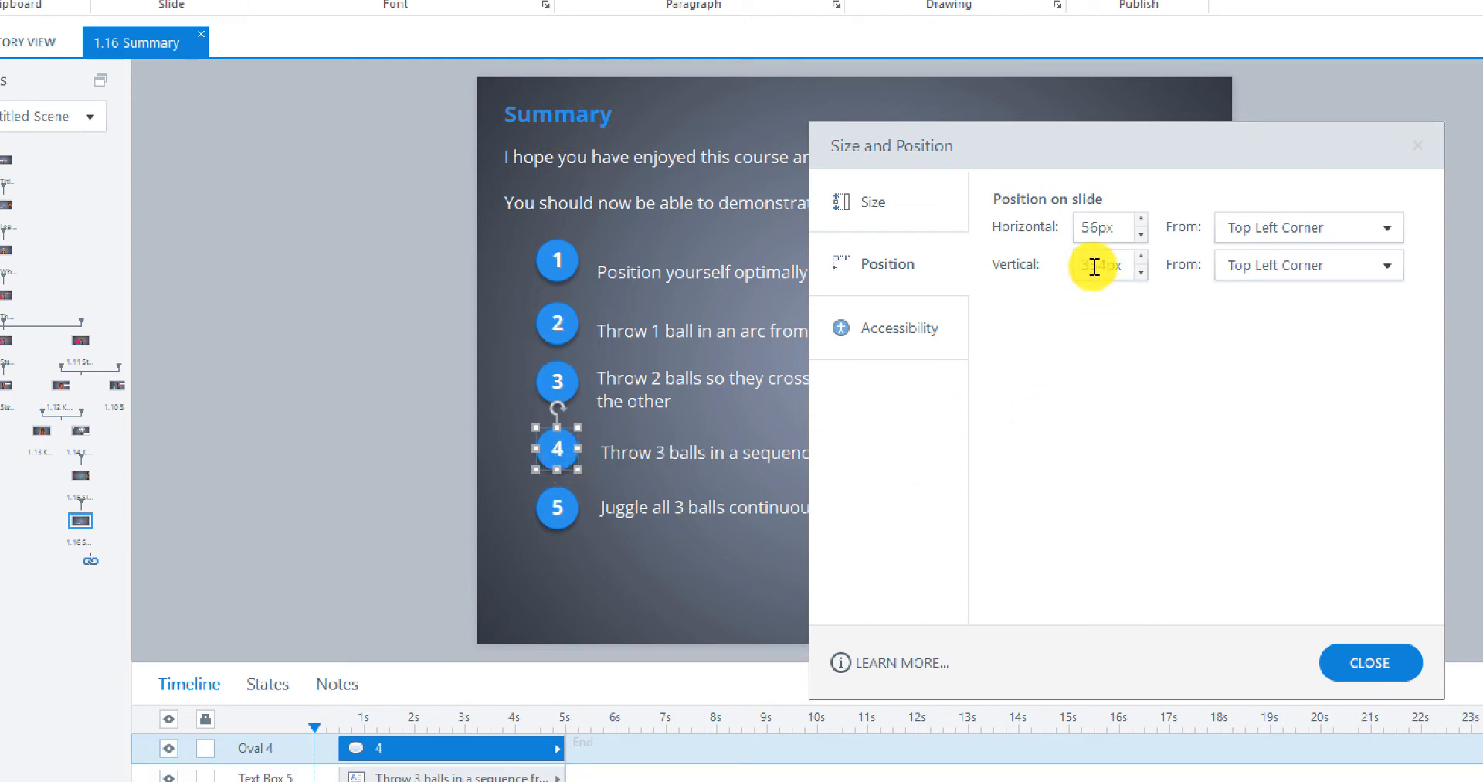
{"action": "left_click_drag", "start_coordinate": [1094, 267], "coordinate": [1107, 263]}
{"action": "type", "text": "26"}
{"action": "left_click", "coordinate": [568, 521]}
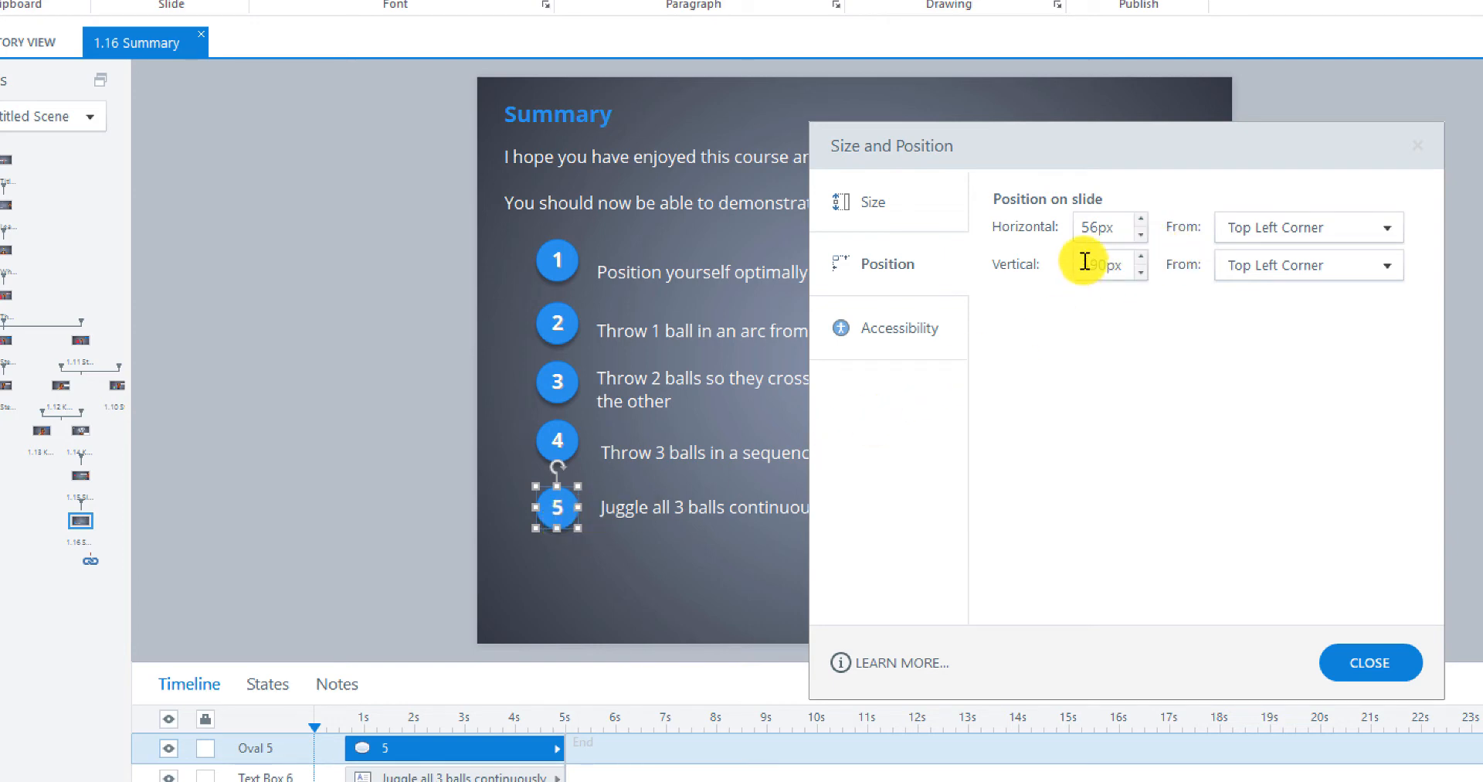
{"action": "left_click_drag", "start_coordinate": [1089, 264], "coordinate": [1114, 263]}
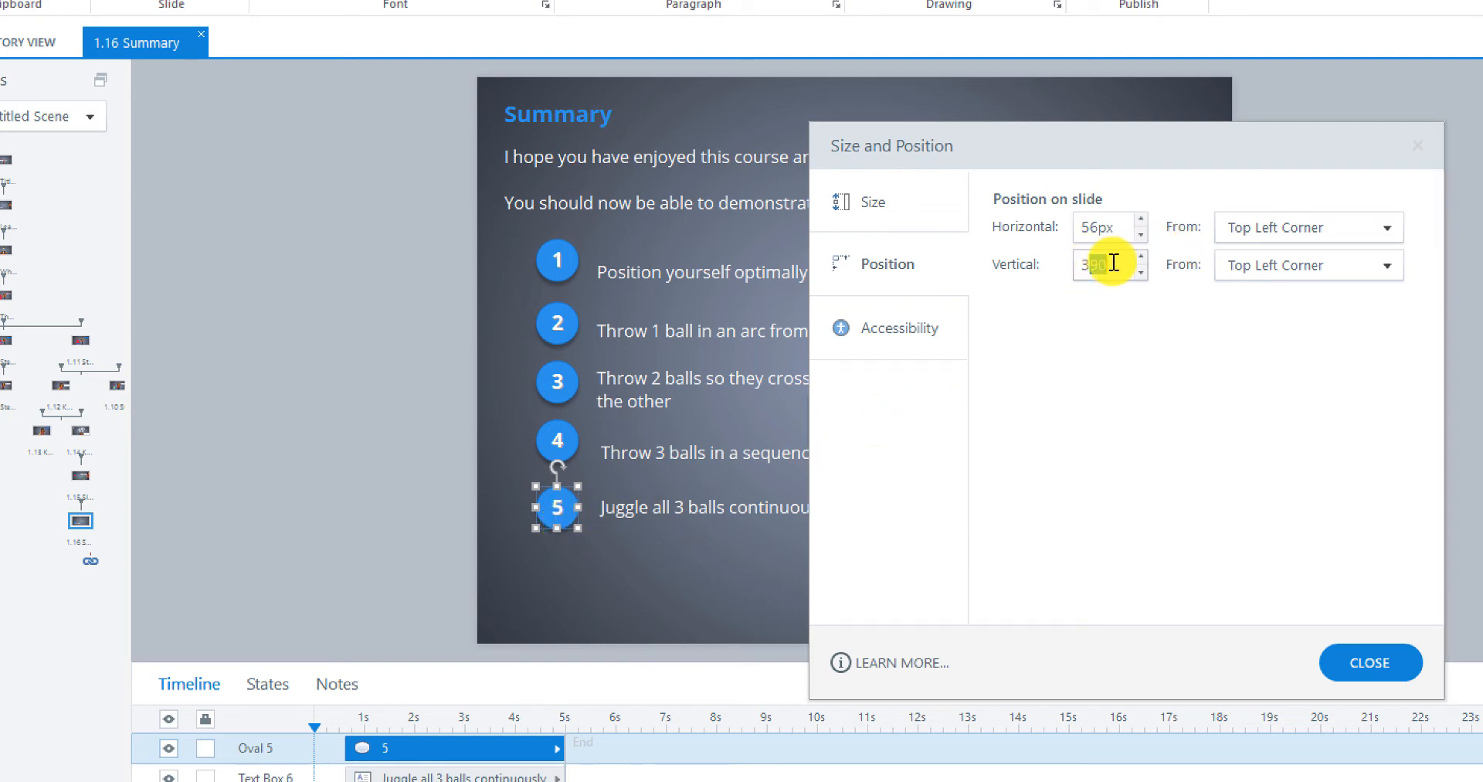
{"action": "type", "text": "82"}
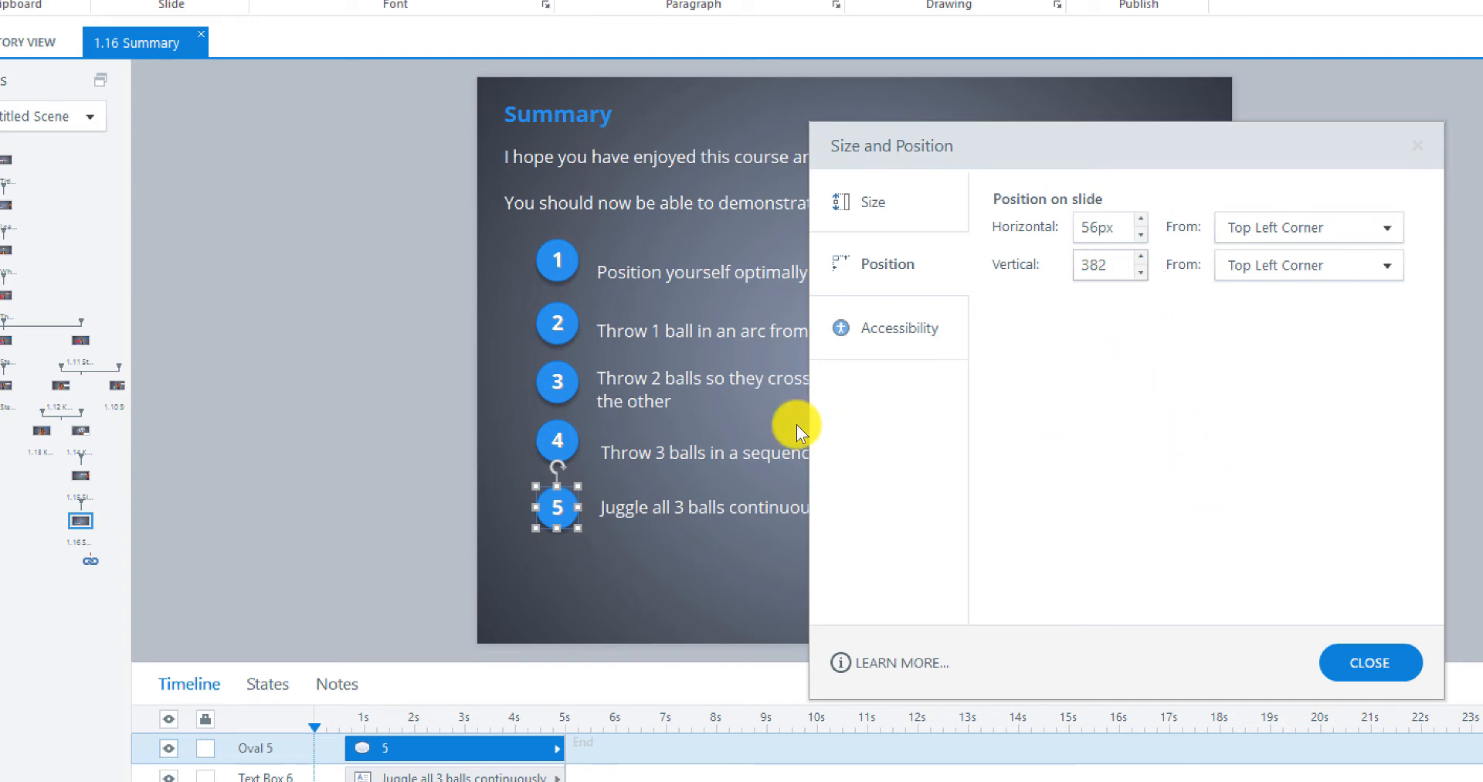
Set the vertical position of the first list text to 163 px and of the second list text to 218 px.
{"action": "left_click", "coordinate": [618, 283]}
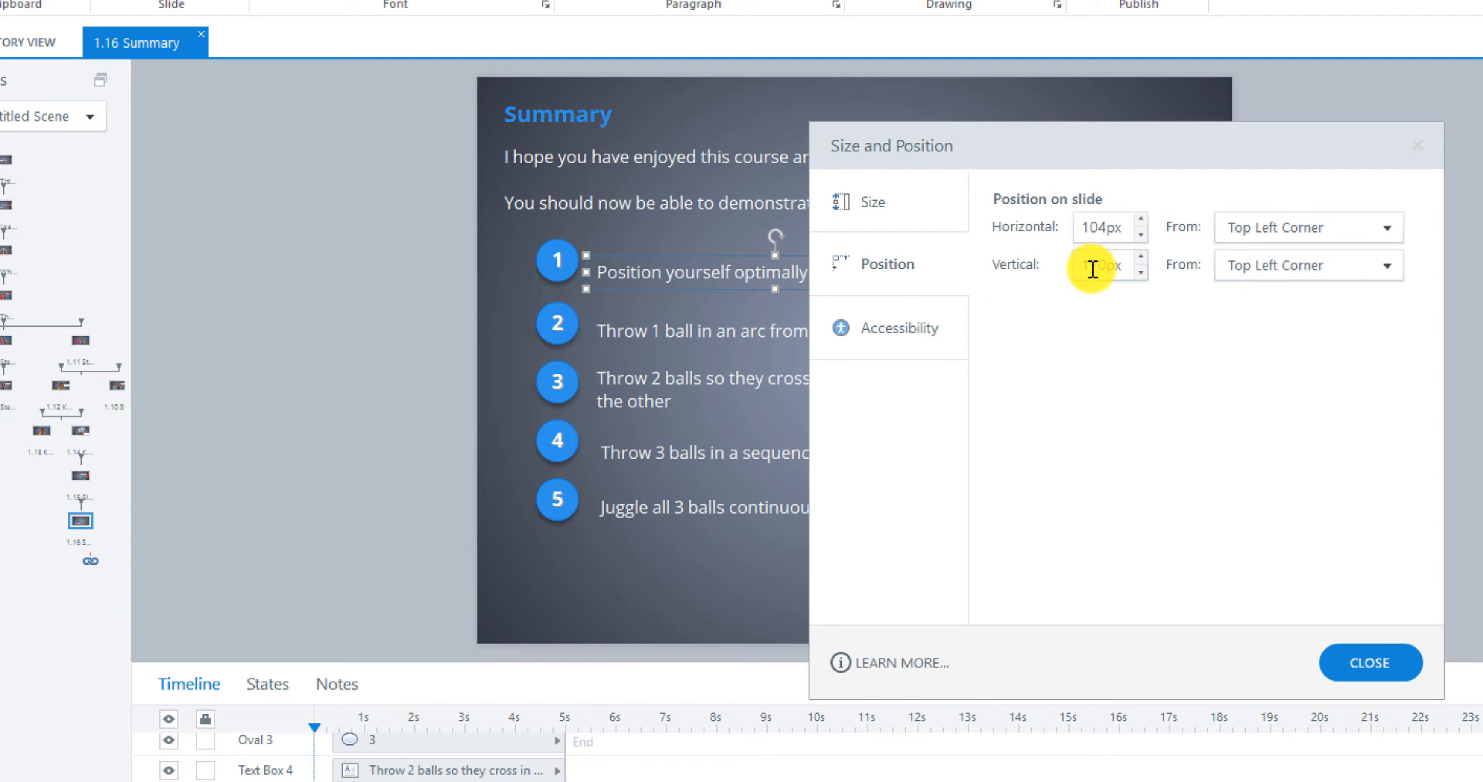
{"action": "left_click_drag", "start_coordinate": [1089, 267], "coordinate": [1109, 265]}
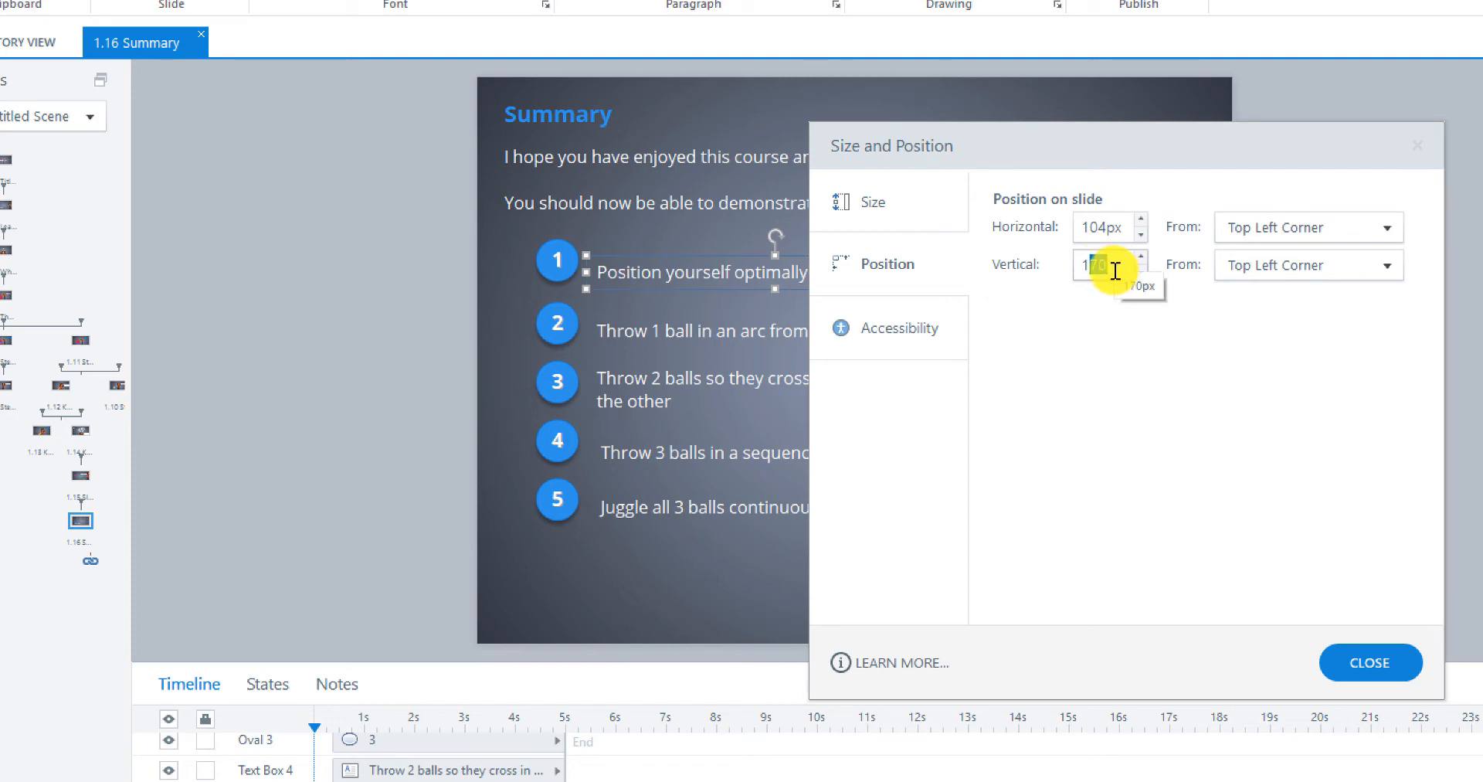
{"action": "type", "text": "63"}
{"action": "left_click", "coordinate": [695, 321]}
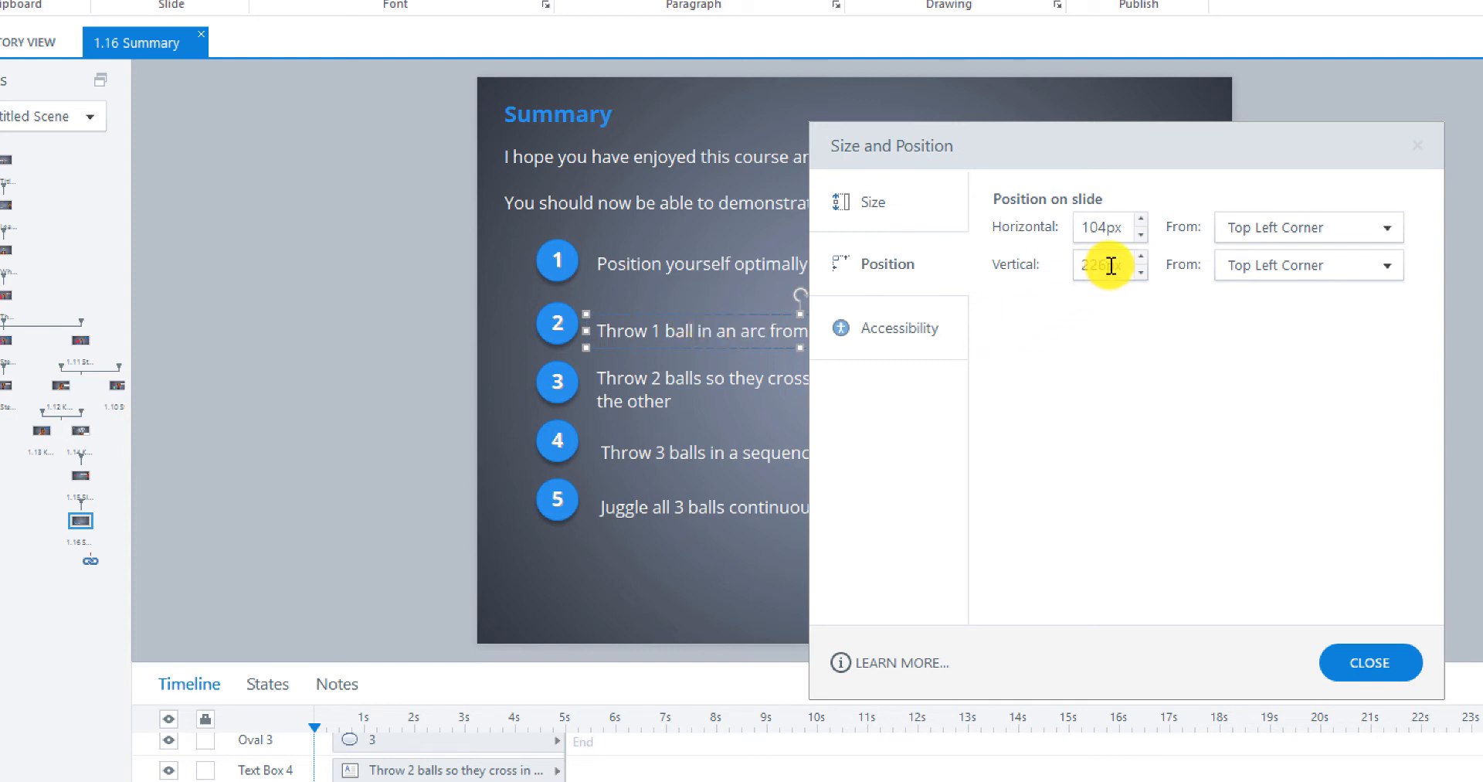
{"action": "left_click_drag", "start_coordinate": [1110, 265], "coordinate": [1091, 267]}
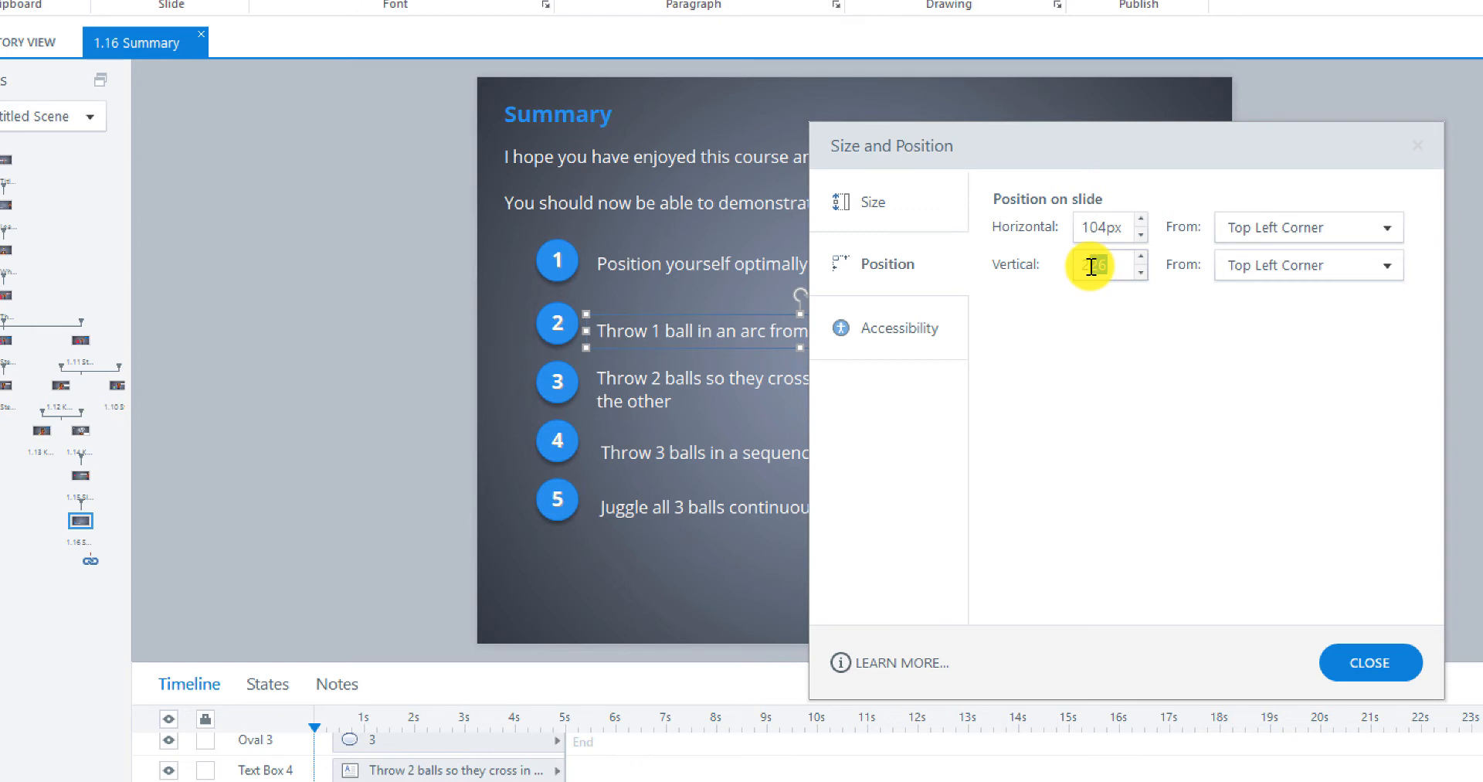
{"action": "type", "text": "18"}
Set the vertical position of the third list text to 263 px and of the fourth list text to 334 px.
{"action": "left_click", "coordinate": [662, 387]}
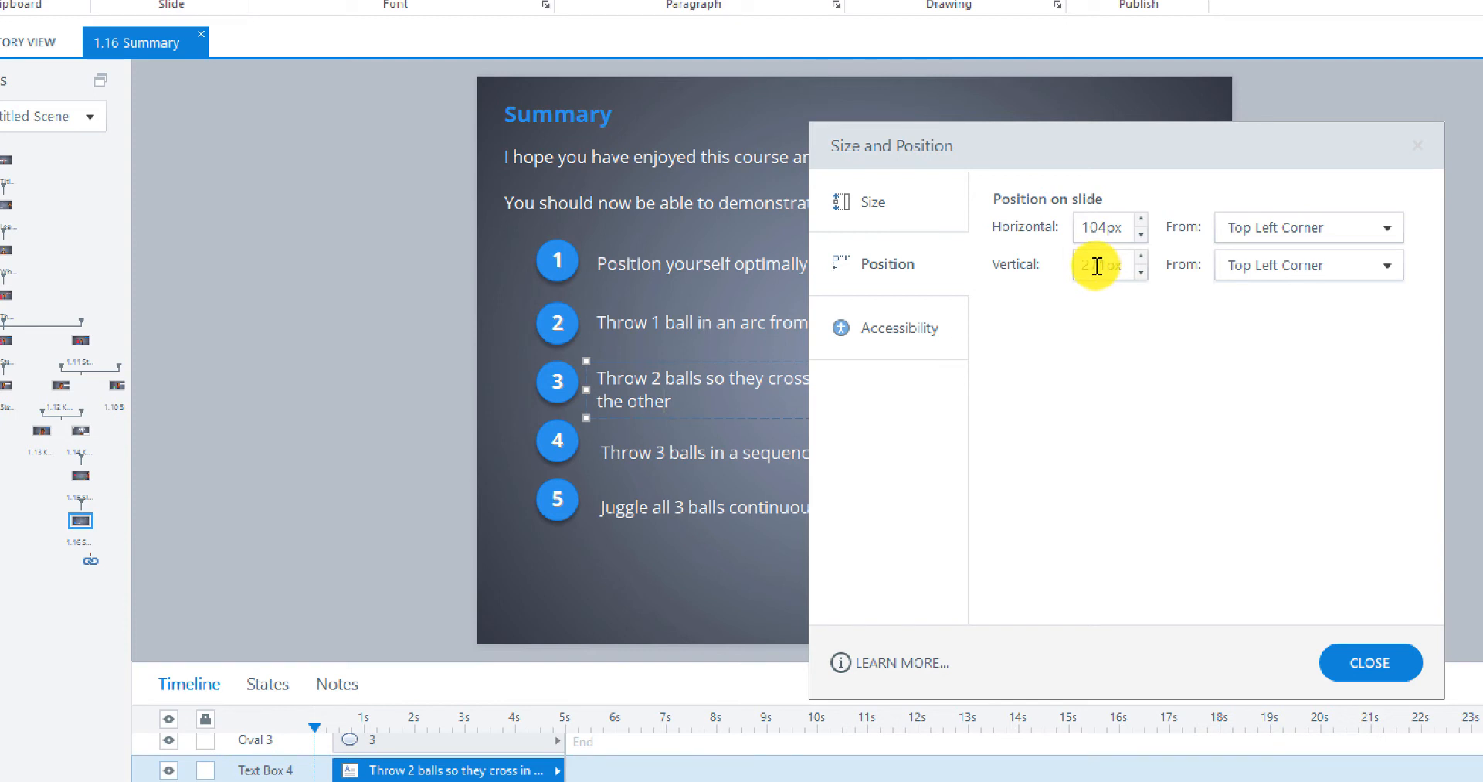
{"action": "left_click_drag", "start_coordinate": [1107, 265], "coordinate": [1093, 267]}
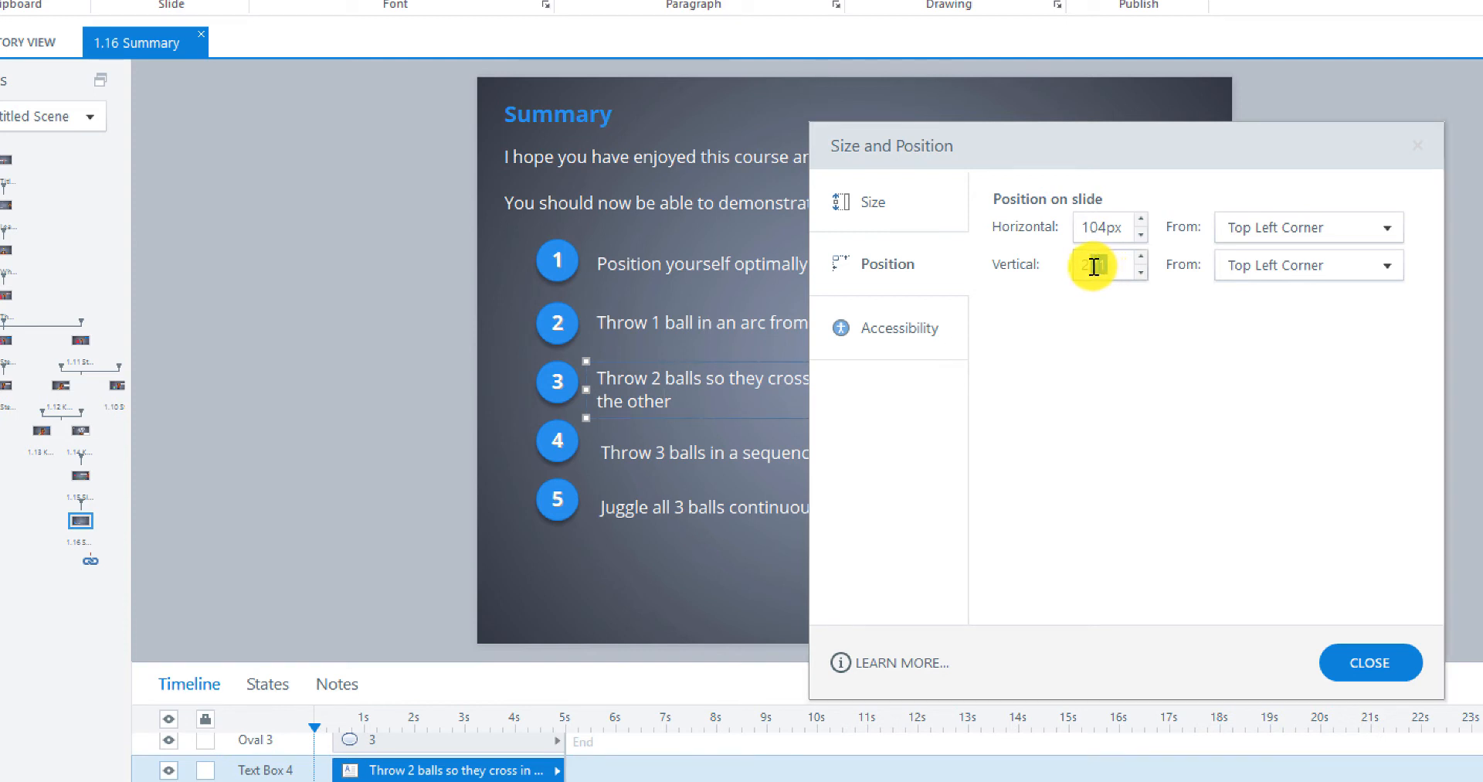
{"action": "type", "text": "63"}
{"action": "left_click", "coordinate": [710, 444]}
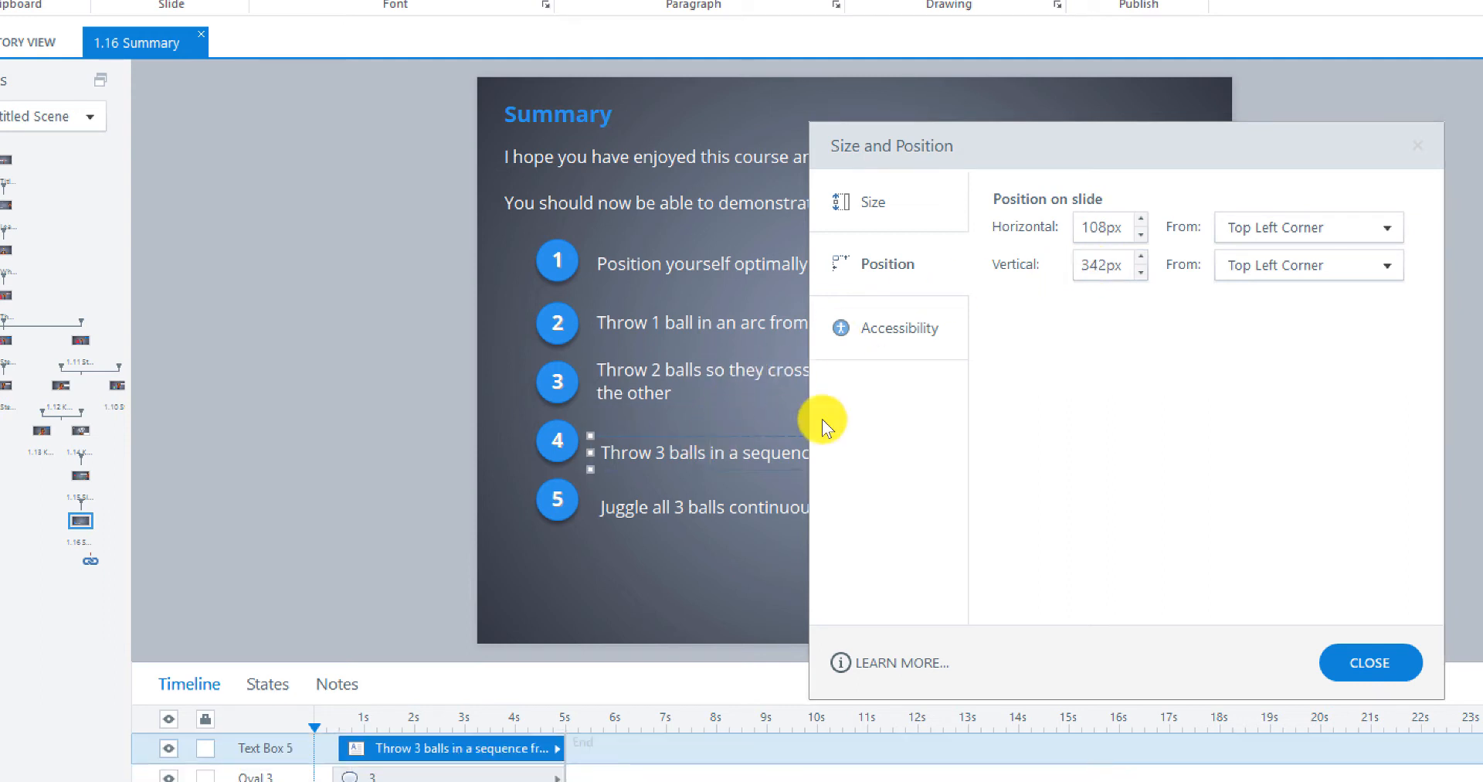
{"action": "left_click", "coordinate": [1100, 264]}
{"action": "key", "text": "BackSpace"}
{"action": "key", "text": "BackSpace"}
{"action": "type", "text": "34"}
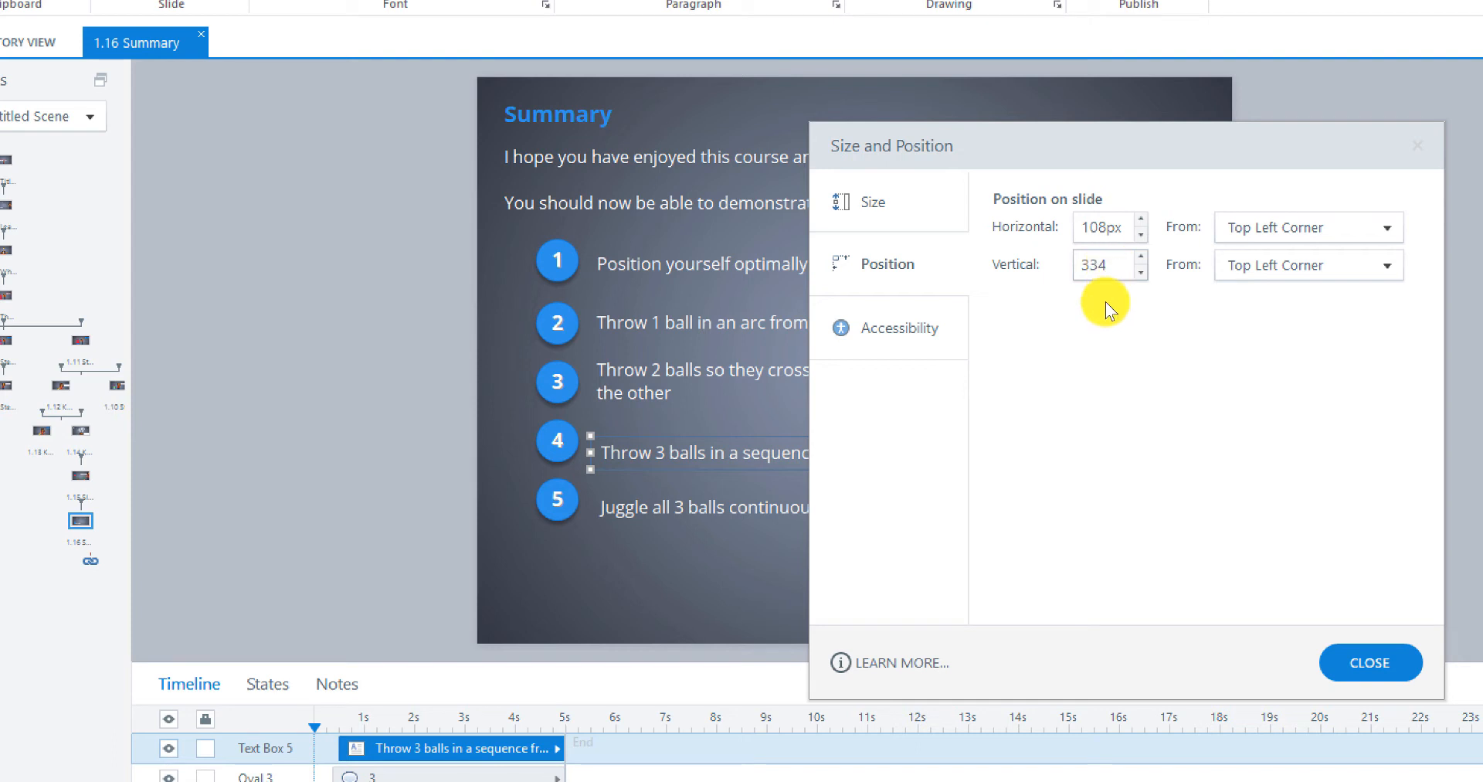
Set the vertical position of the "Juggle all 3 balls continuously" text to 386 px and finish the positioning.
{"action": "left_click", "coordinate": [684, 504]}
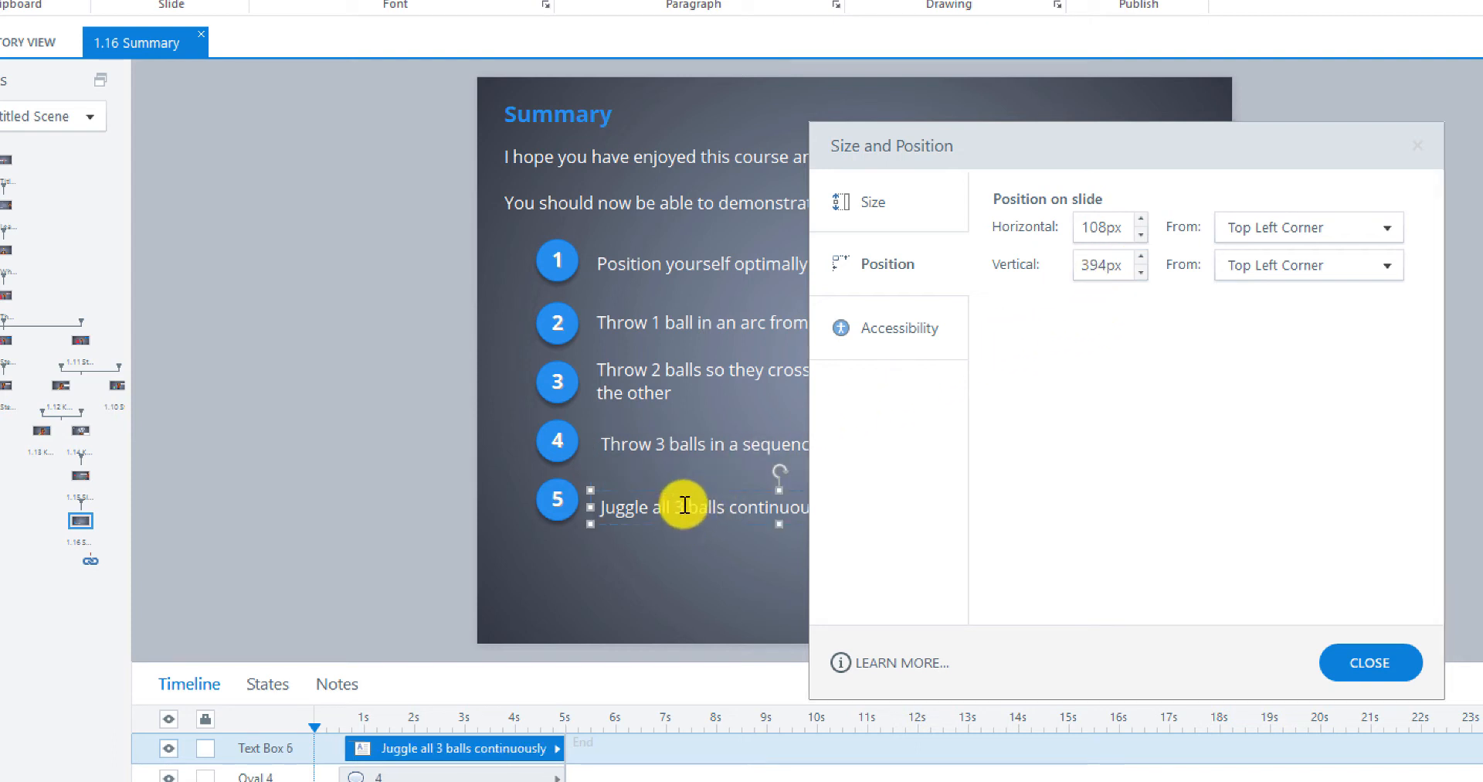
{"action": "left_click", "coordinate": [683, 504]}
{"action": "left_click_drag", "start_coordinate": [1091, 269], "coordinate": [1109, 266]}
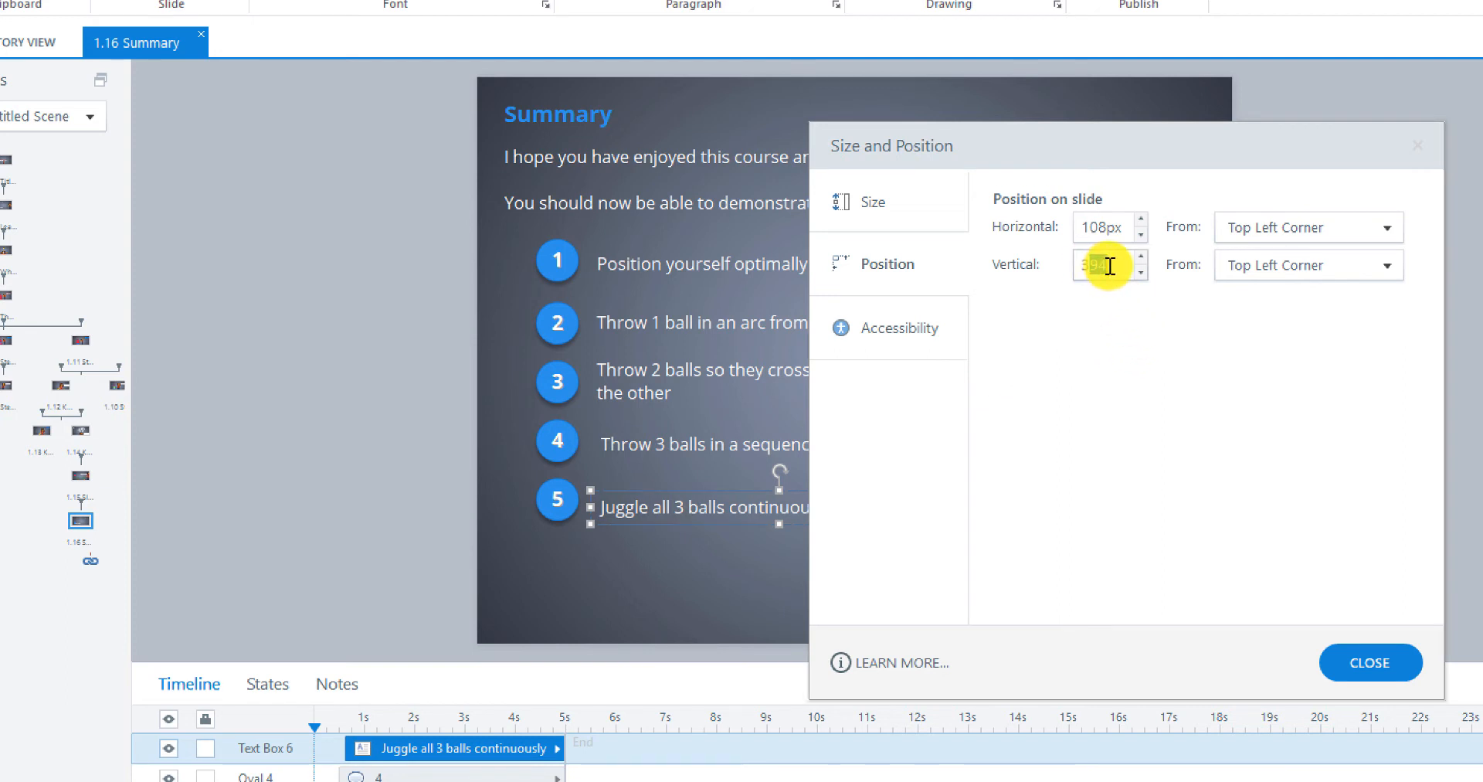
{"action": "type", "text": "86"}
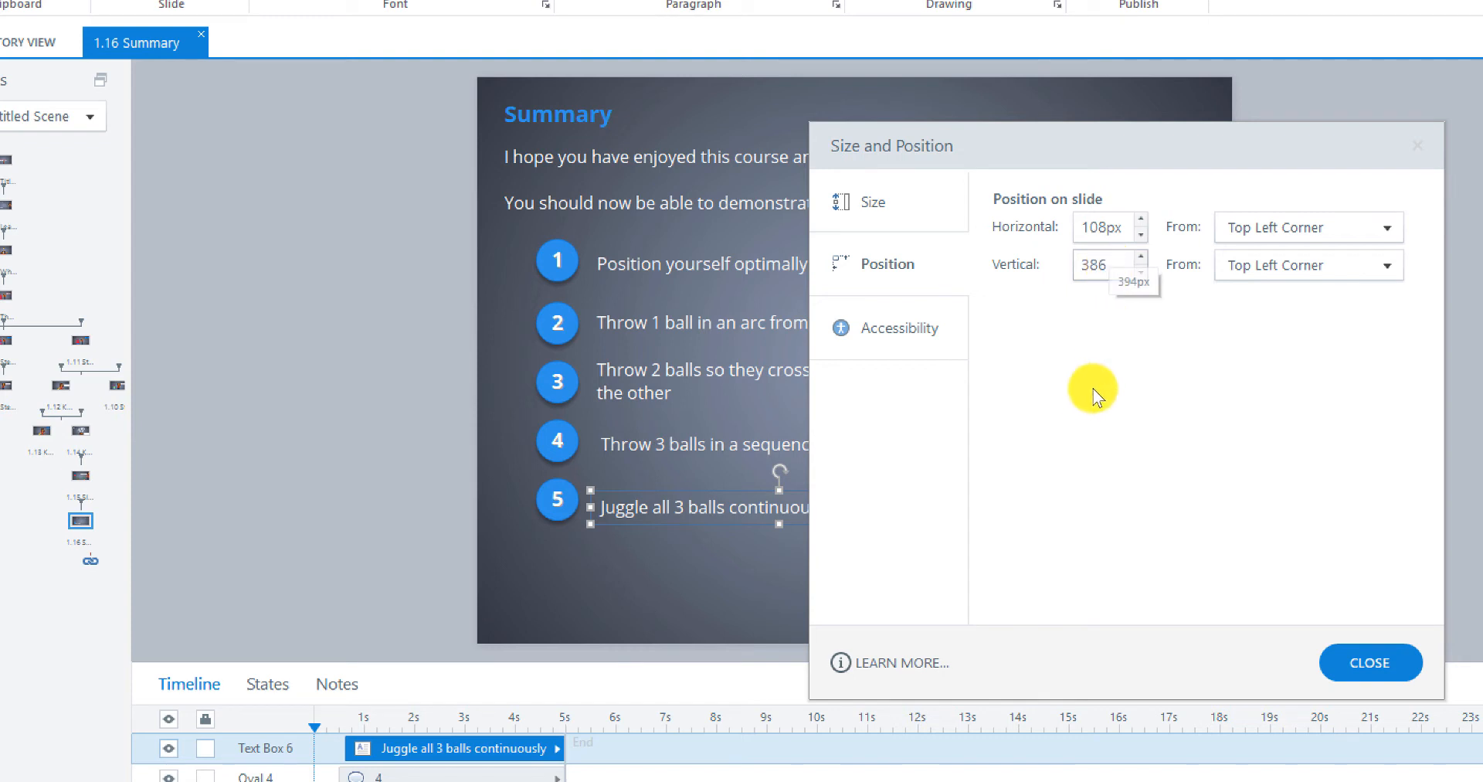
{"action": "left_click", "coordinate": [1350, 662]}
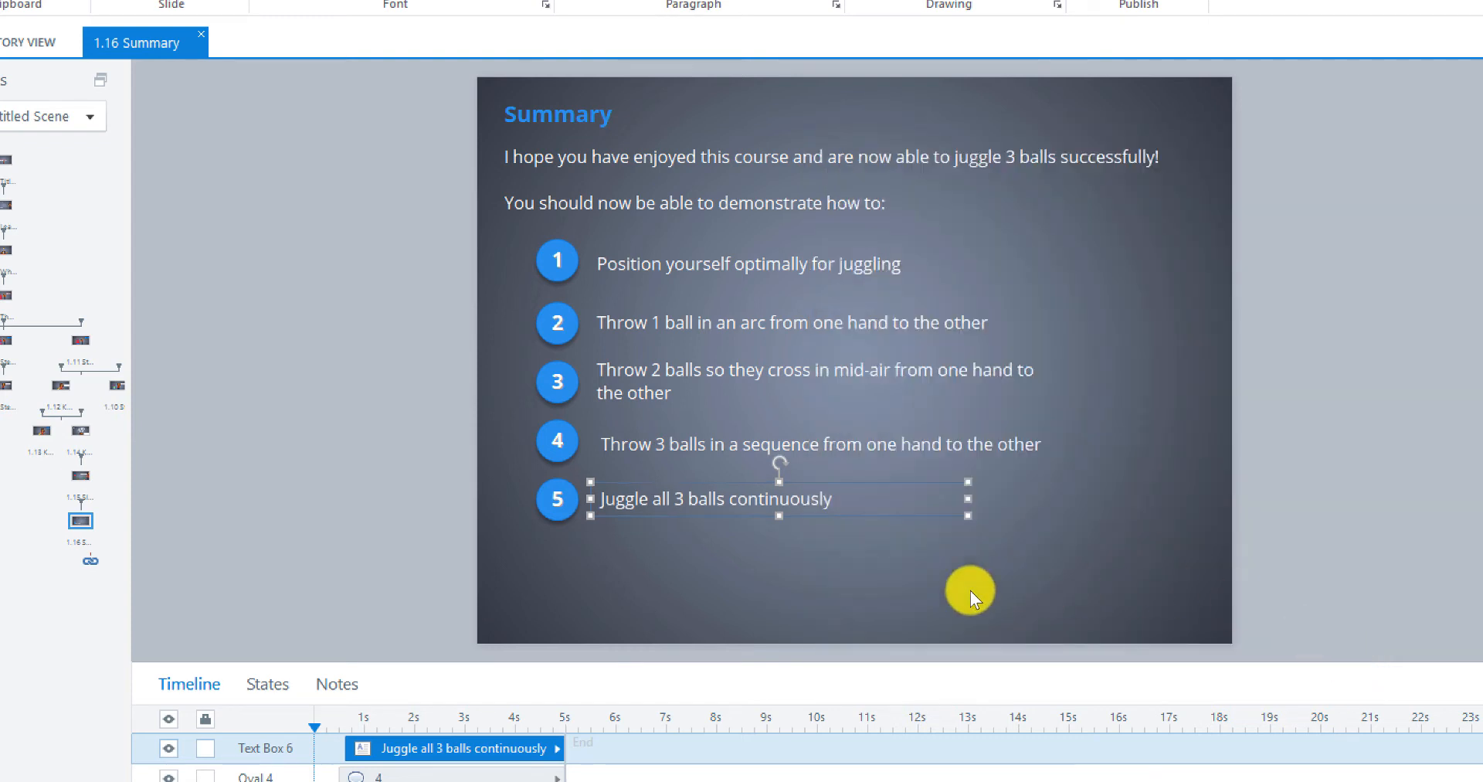
{"action": "left_click", "coordinate": [700, 557]}
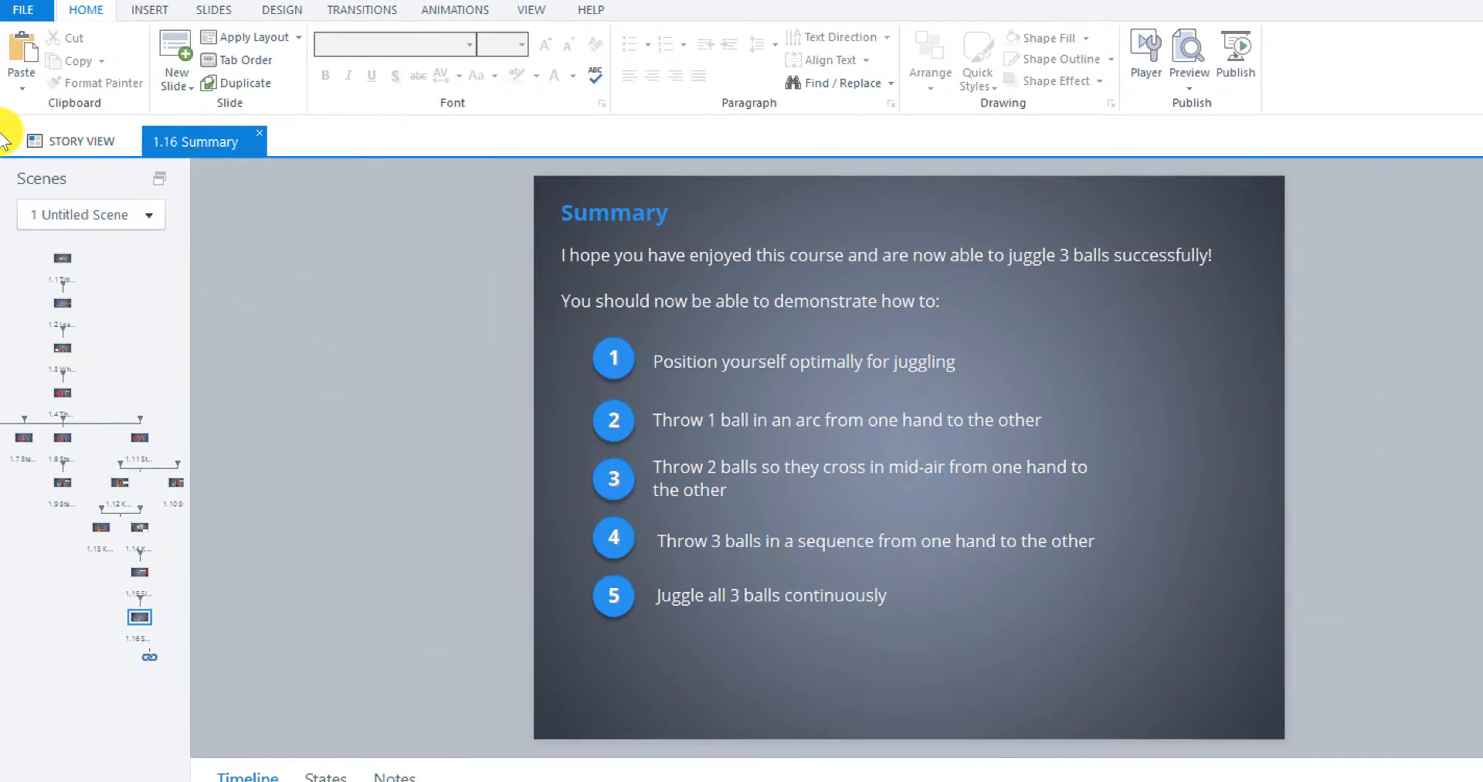
Copy the female character from the Learning Objectives slide onto the Summary slide.
{"action": "left_click", "coordinate": [57, 307]}
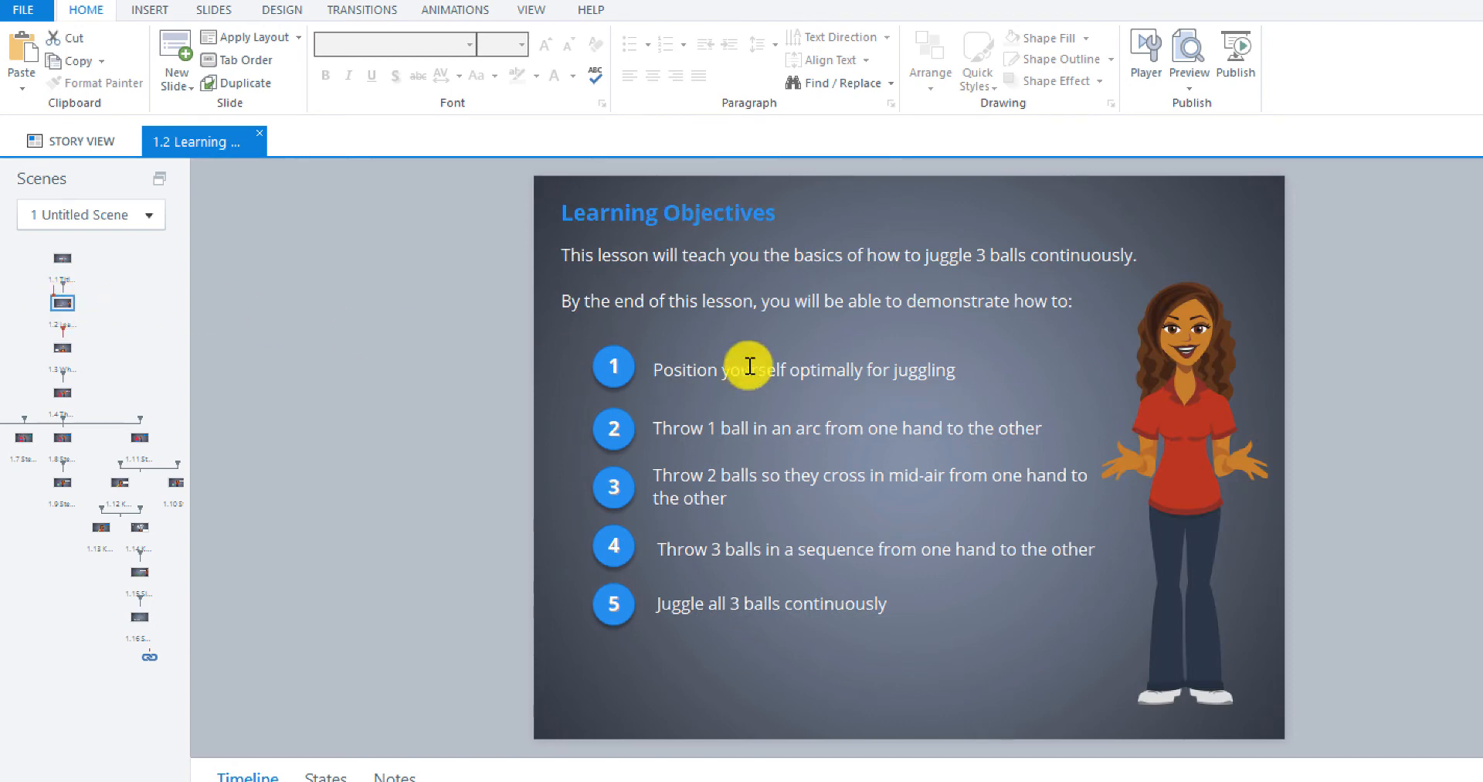
{"action": "left_click", "coordinate": [1198, 430]}
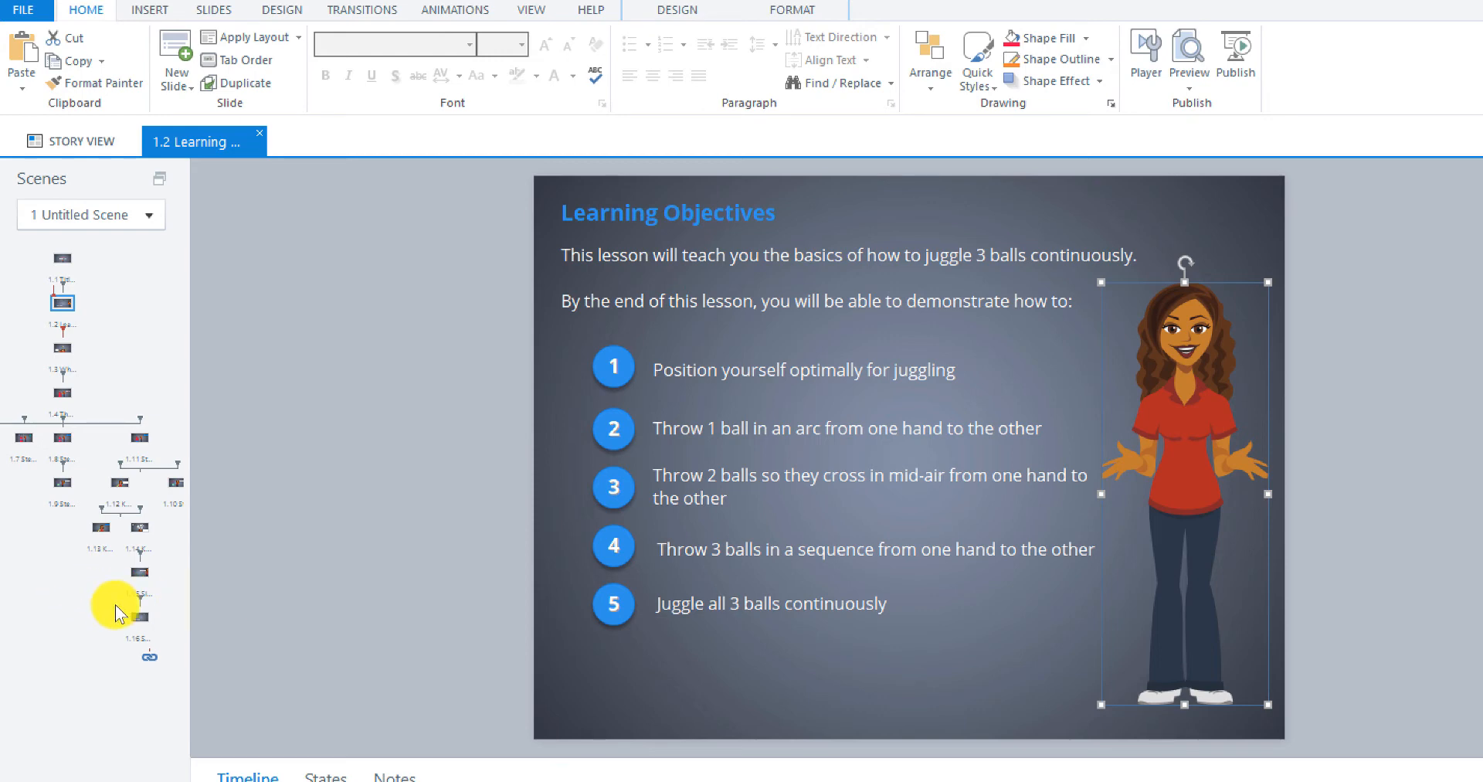
{"action": "left_click", "coordinate": [139, 616]}
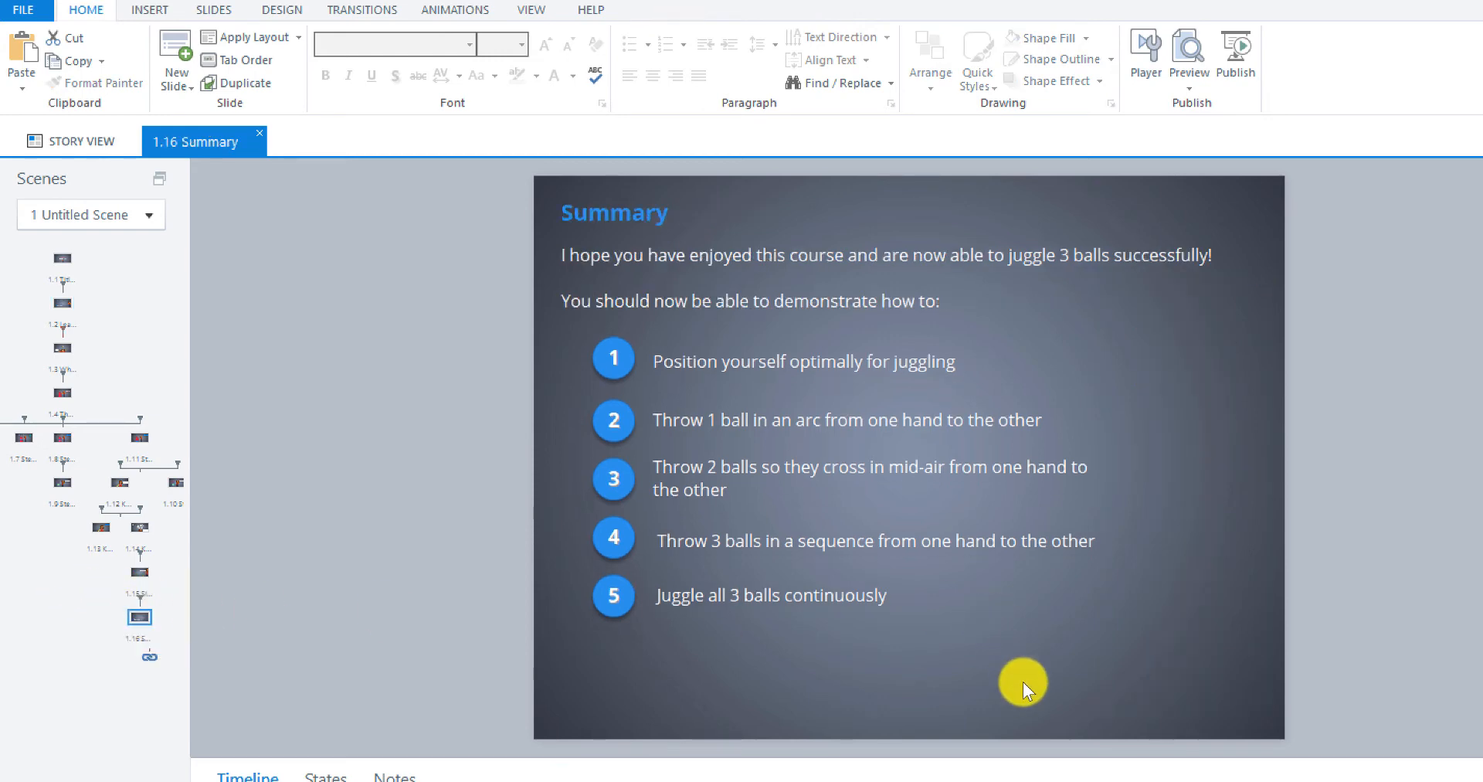
{"action": "key", "text": "ctrl+v"}
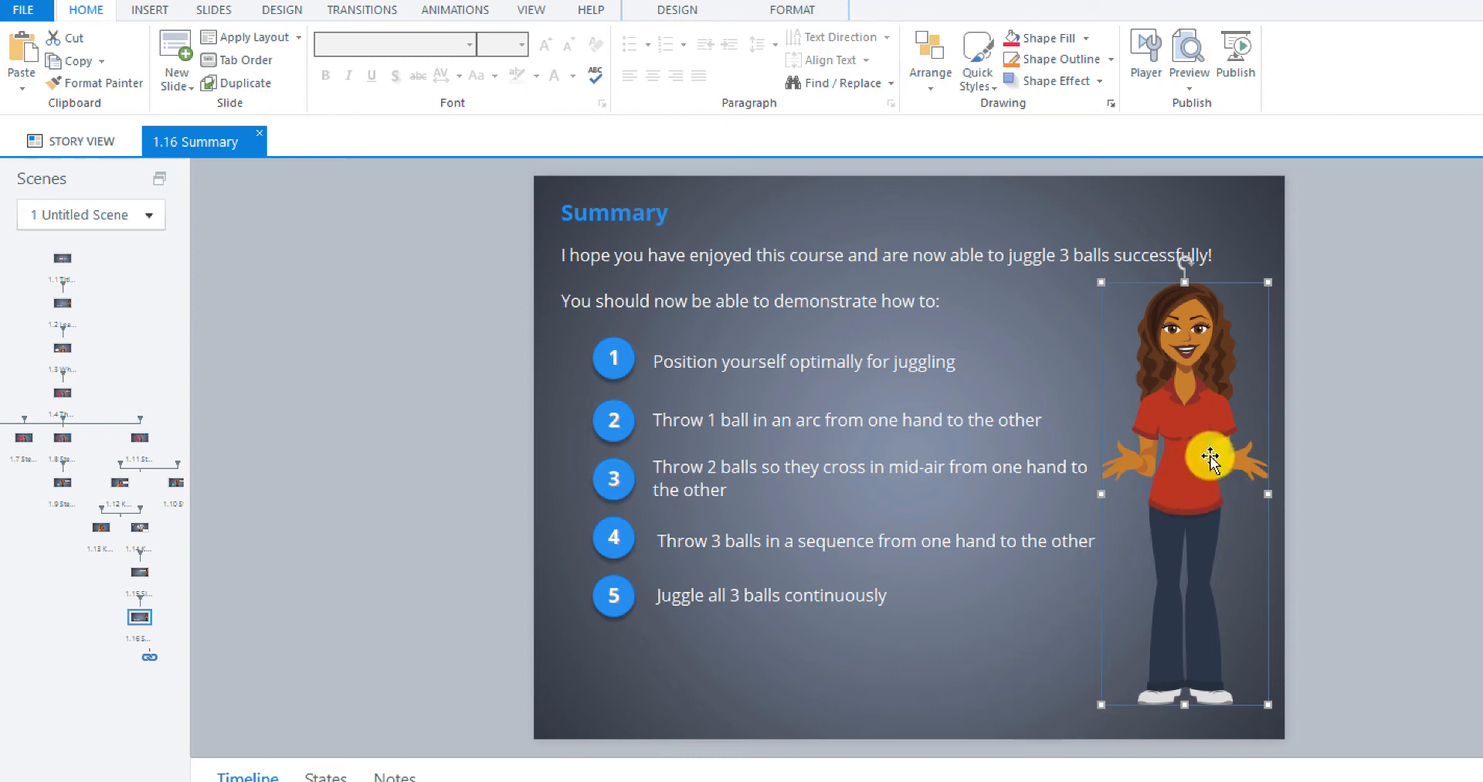
Change the pose of the character on the Summary slide to the thumbs-up pose with one hand on the hip.
{"action": "left_click", "coordinate": [674, 13]}
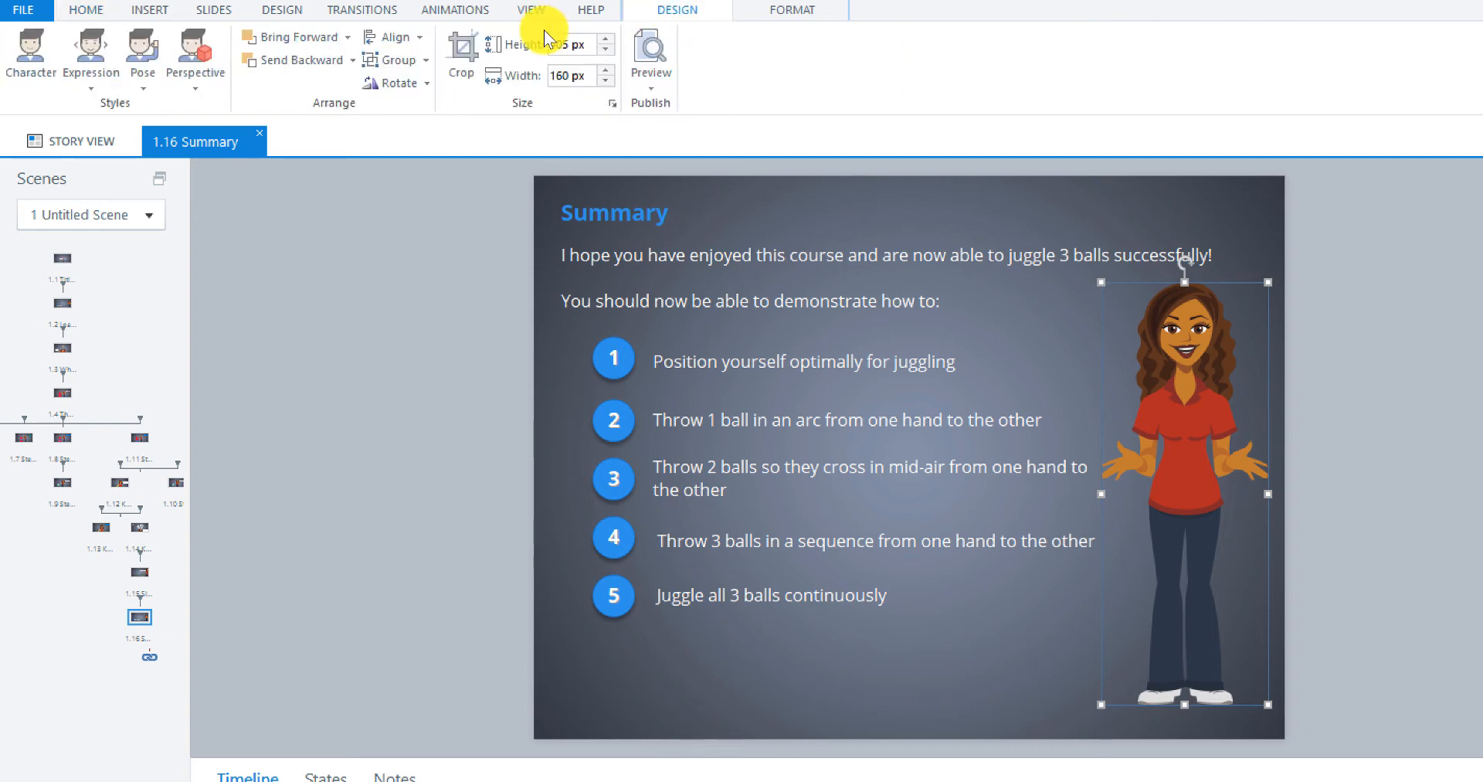
{"action": "left_click", "coordinate": [140, 83]}
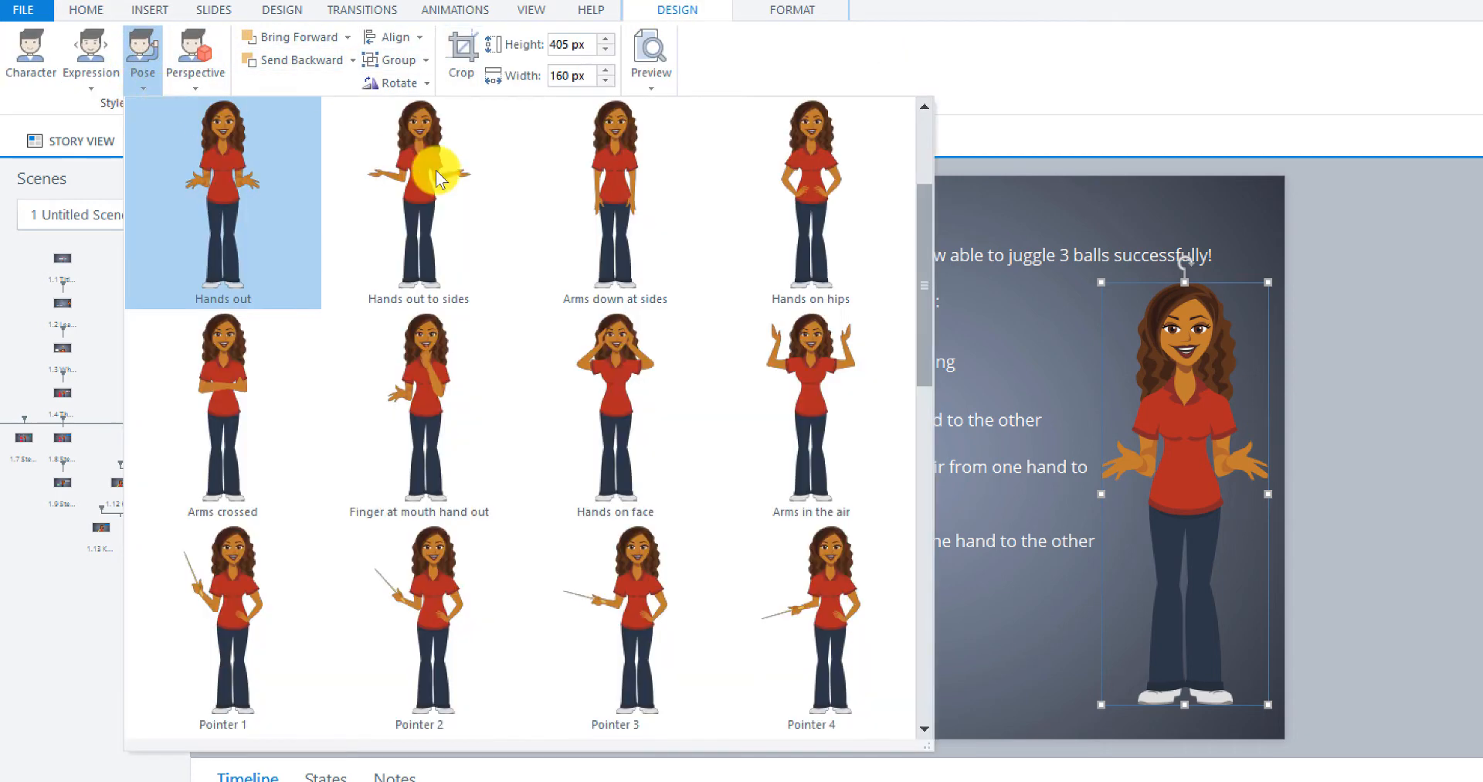
{"action": "scroll", "coordinate": [770, 396], "scroll_direction": "down", "scroll_amount": 3}
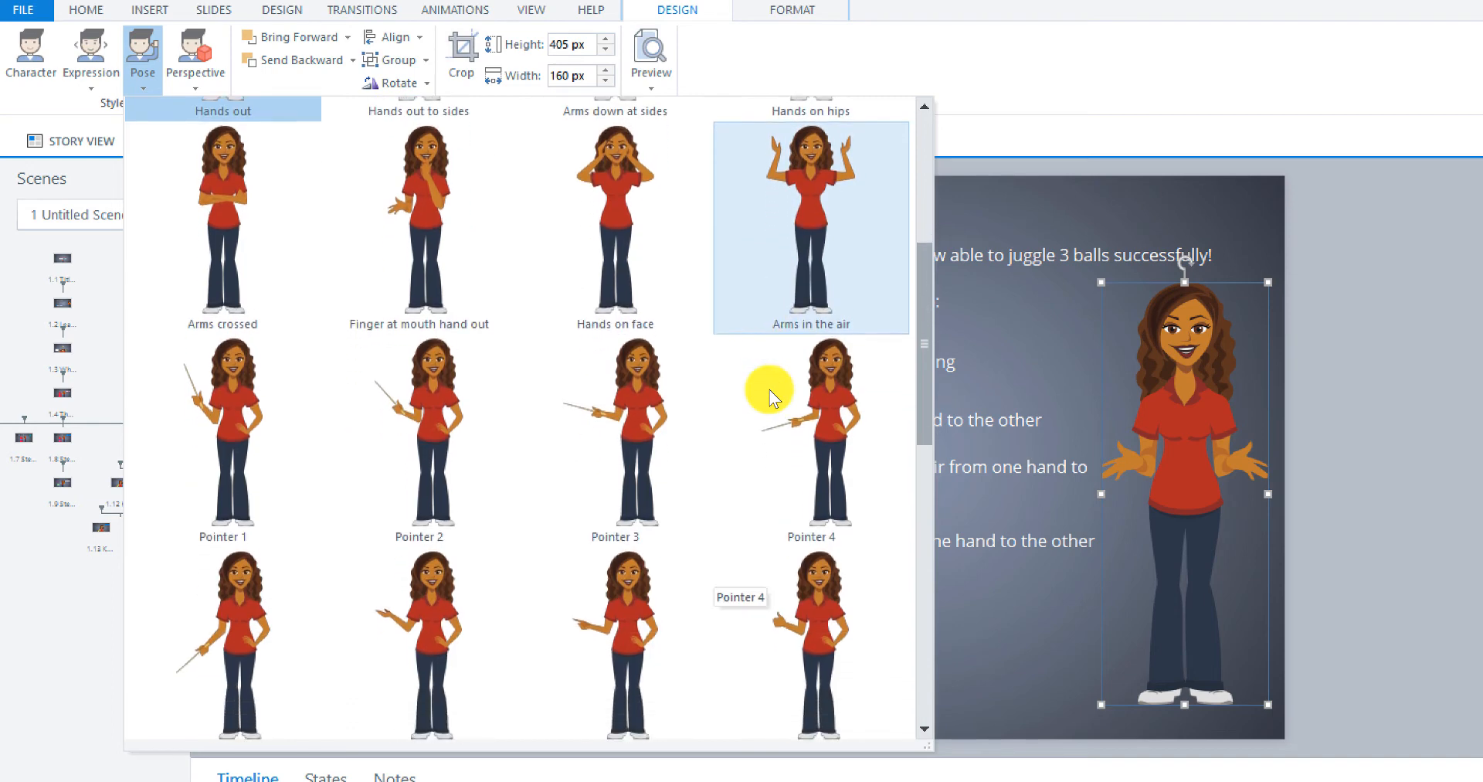
{"action": "left_click", "coordinate": [817, 557]}
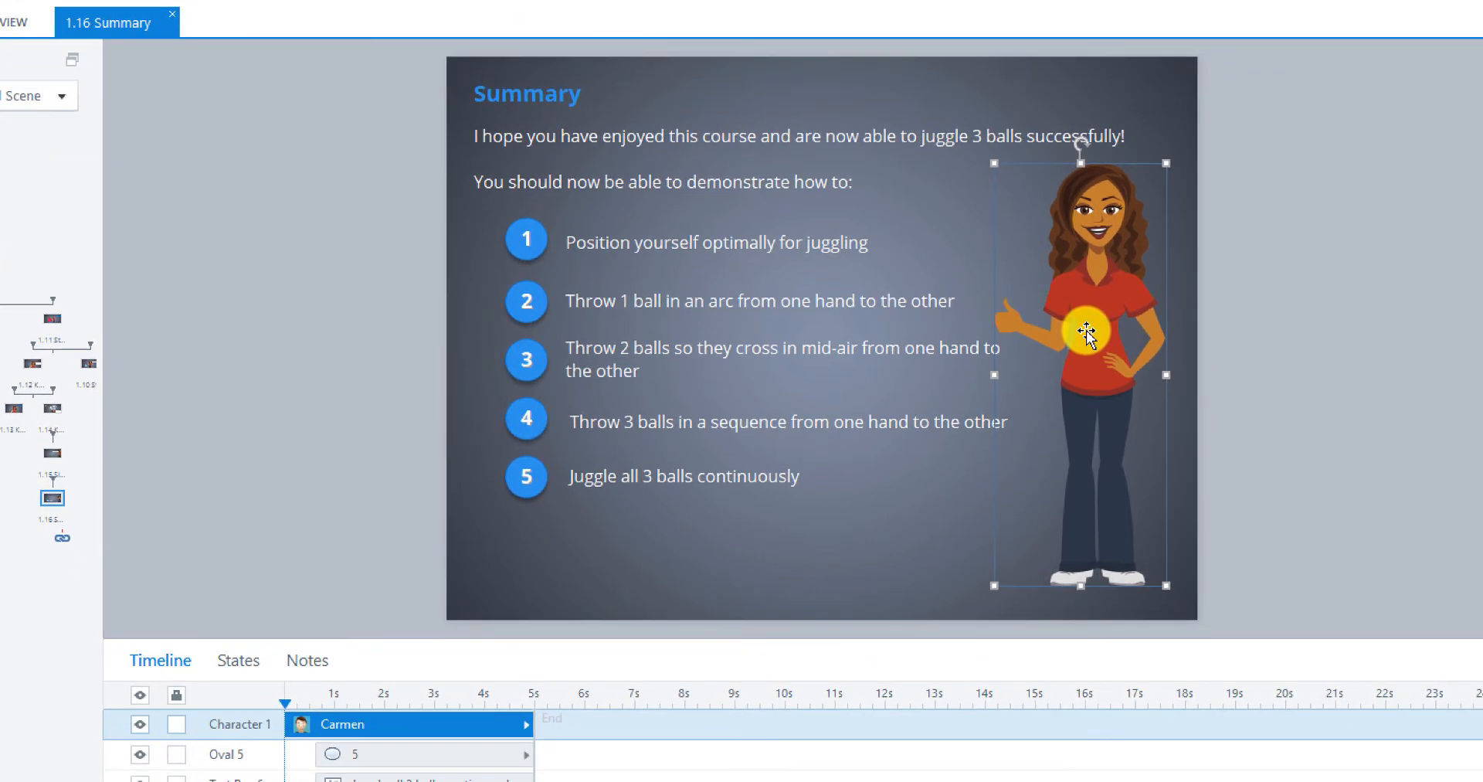
Set the character's height to 491 px with the aspect ratio locked.
{"action": "right_click", "coordinate": [1170, 448]}
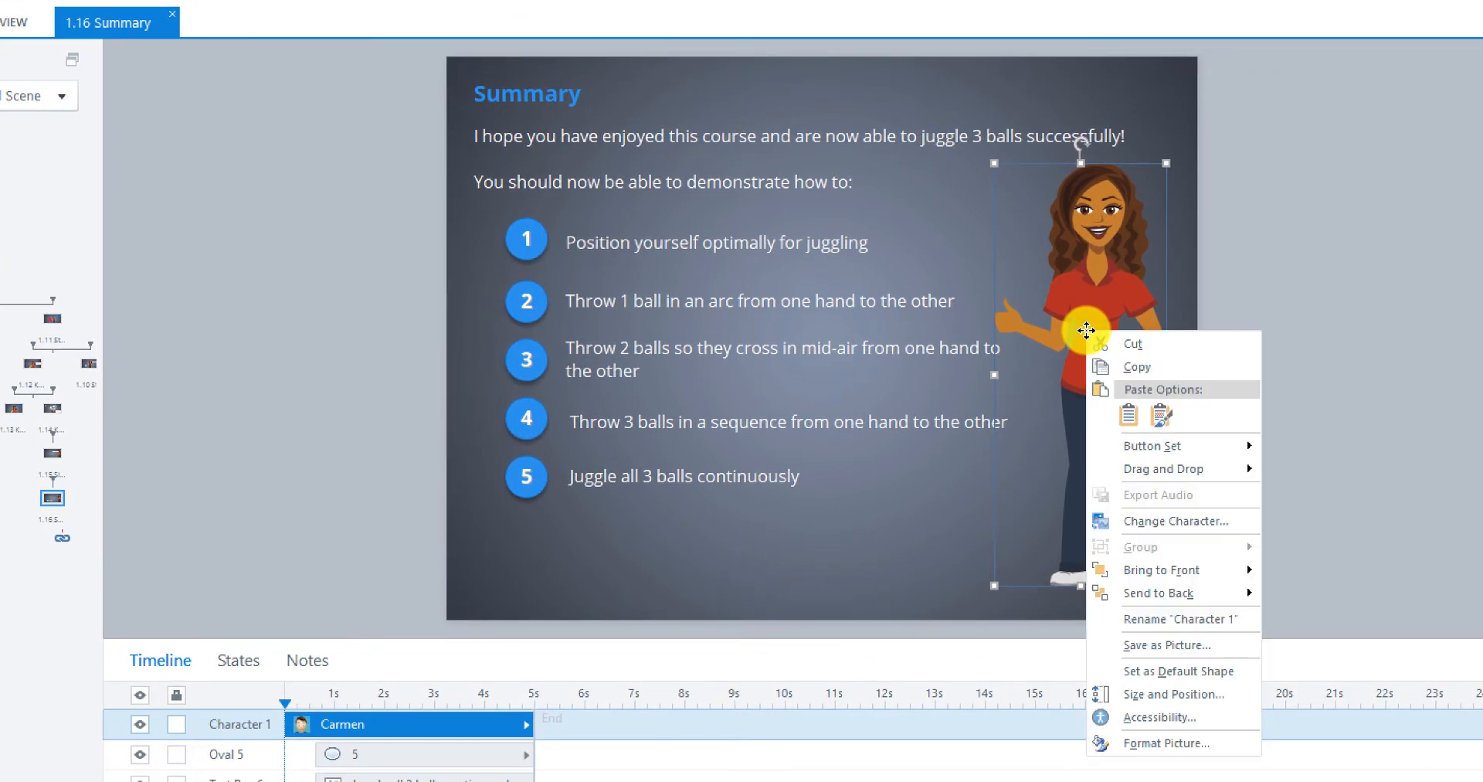
{"action": "left_click", "coordinate": [1174, 694]}
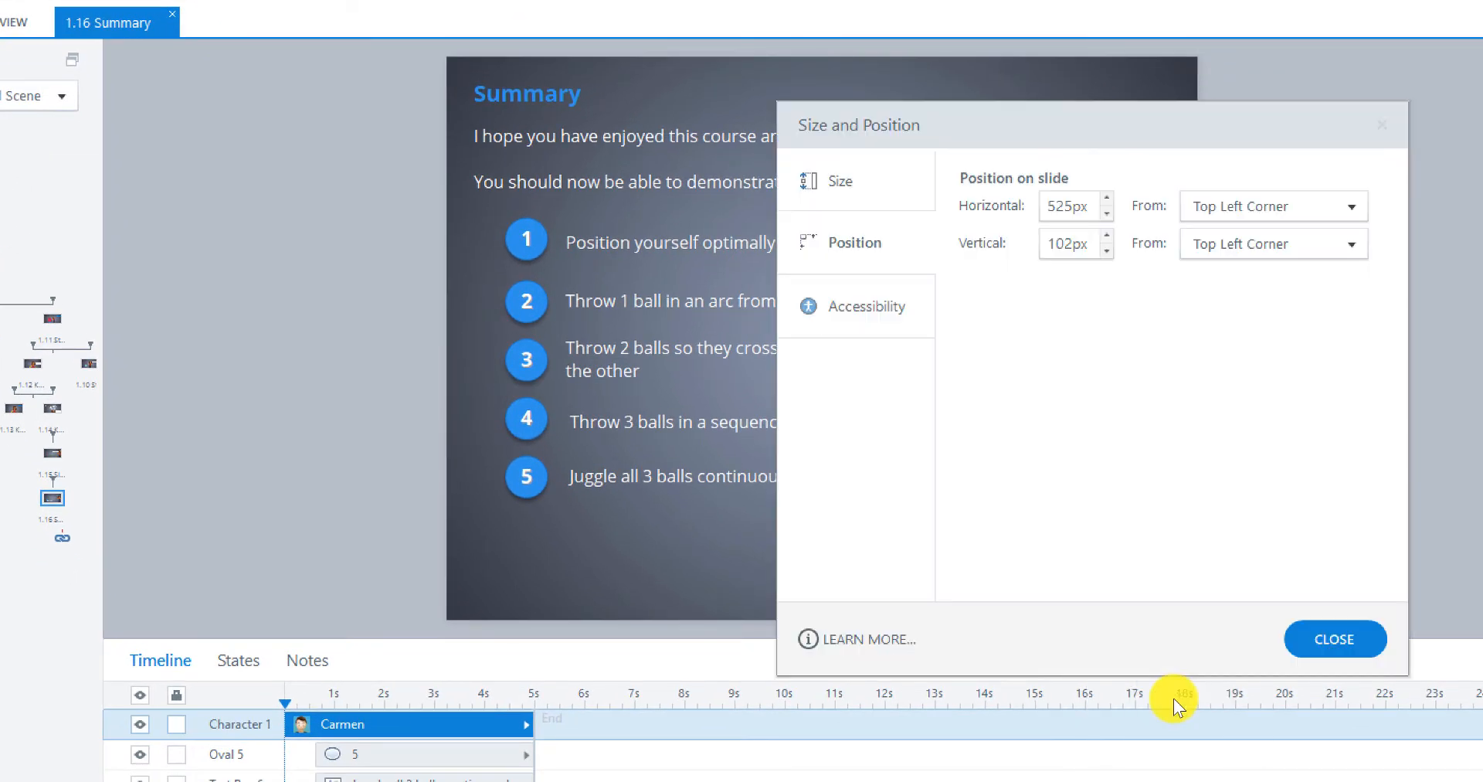
{"action": "left_click", "coordinate": [842, 207]}
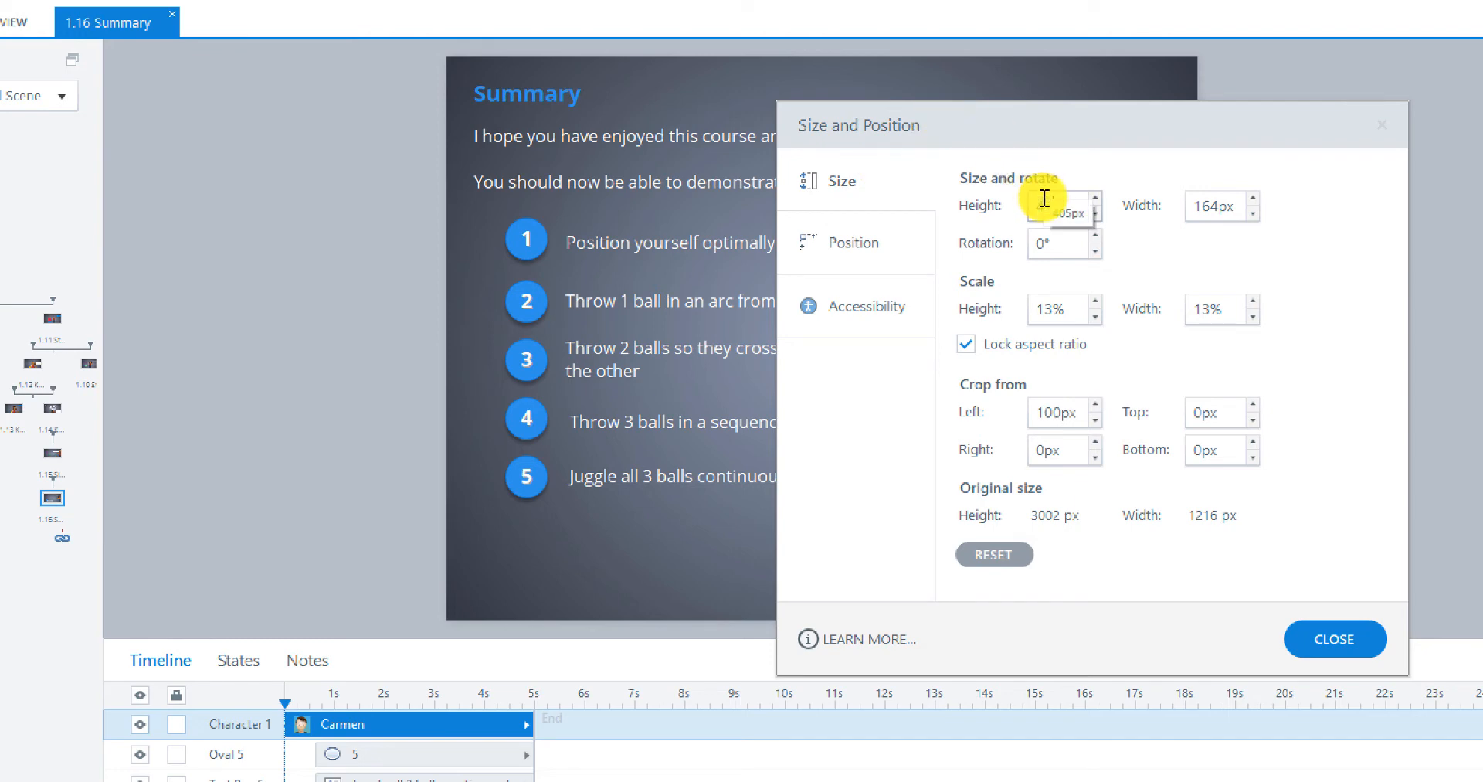
{"action": "type", "text": "491"}
{"action": "key", "text": "Tab"}
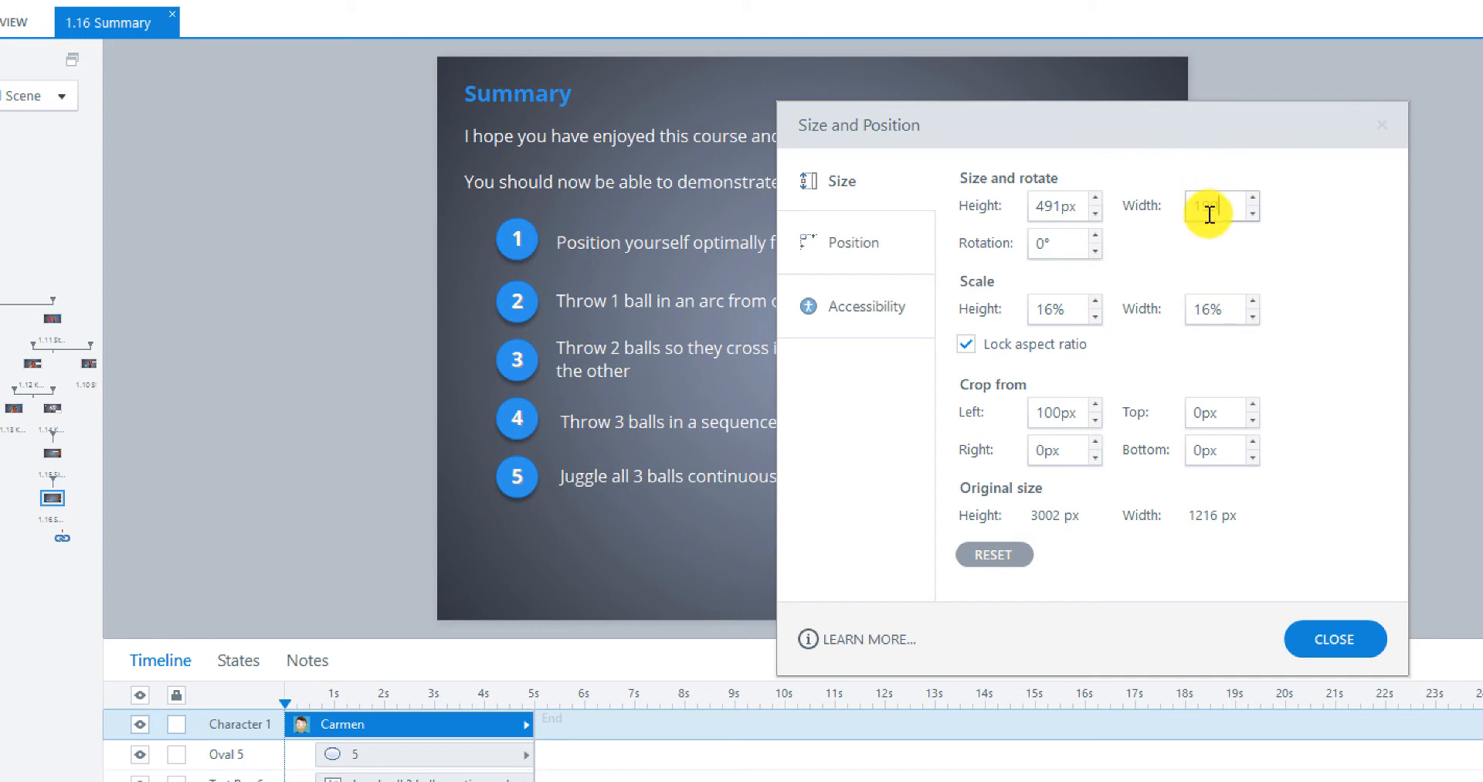
Position the character at 521 px horizontally and 310 px vertically from the slide's top left corner.
{"action": "left_click", "coordinate": [854, 258]}
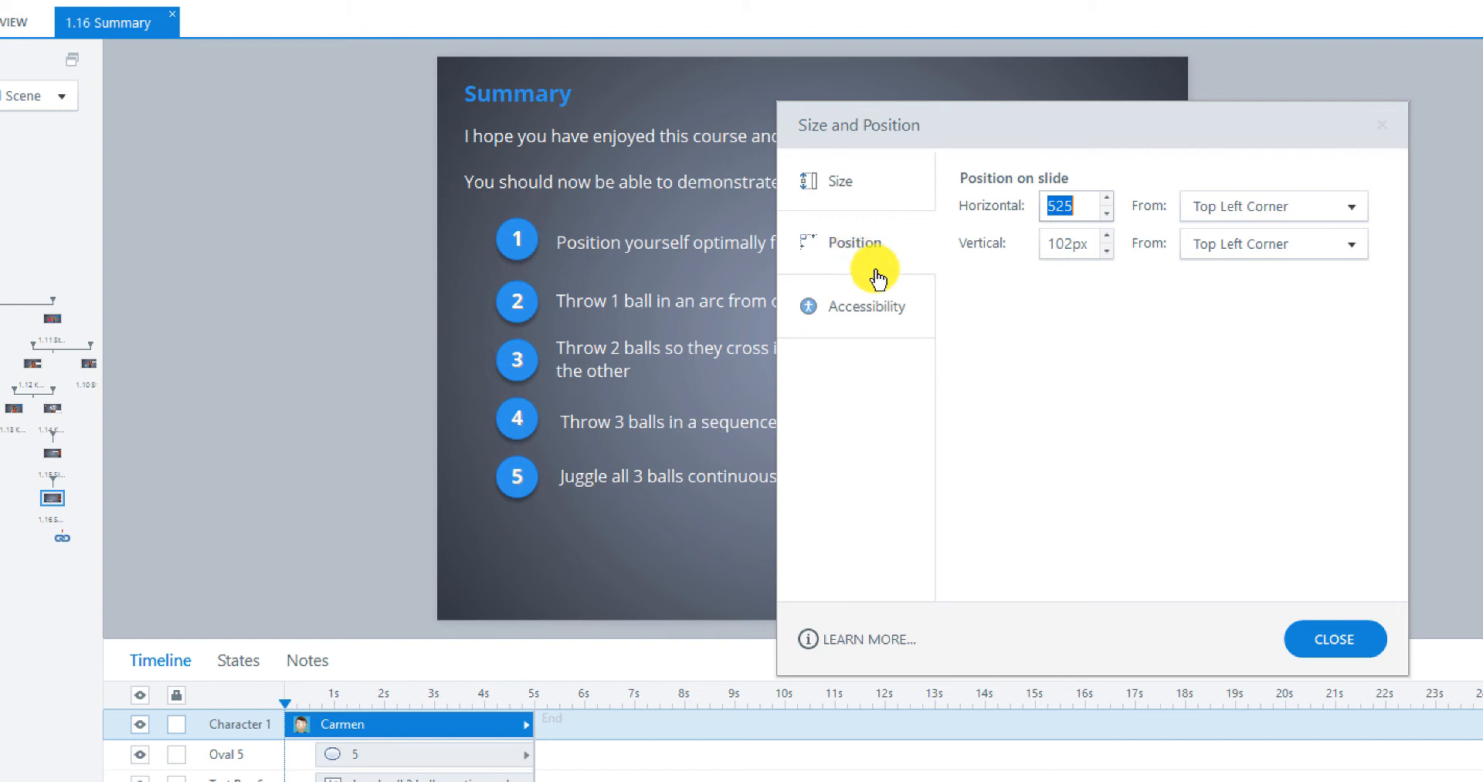
{"action": "left_click", "coordinate": [1075, 213]}
{"action": "key", "text": "BackSpace"}
{"action": "type", "text": "1"}
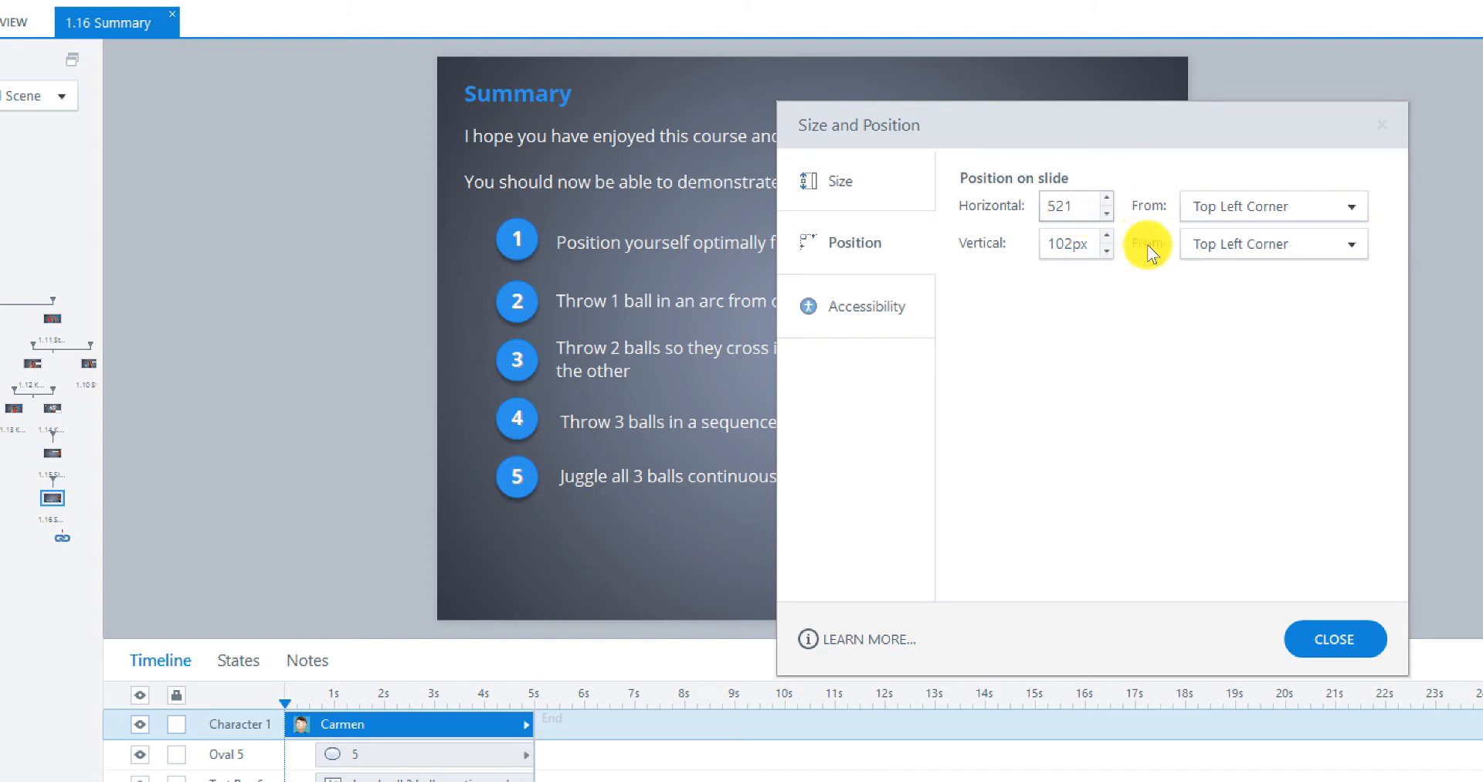
{"action": "left_click_drag", "start_coordinate": [1076, 249], "coordinate": [1047, 249]}
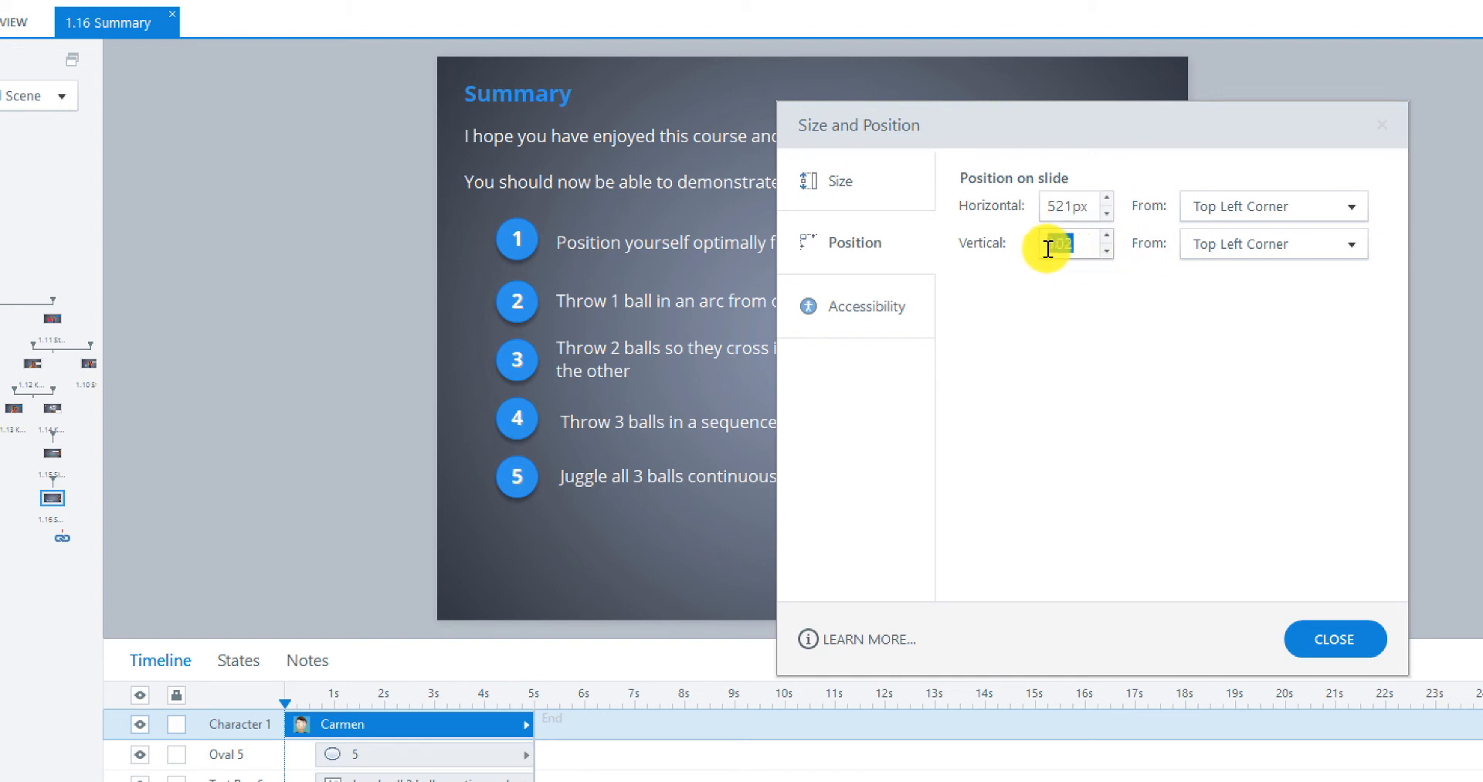
{"action": "type", "text": "310"}
{"action": "left_click", "coordinate": [1311, 637]}
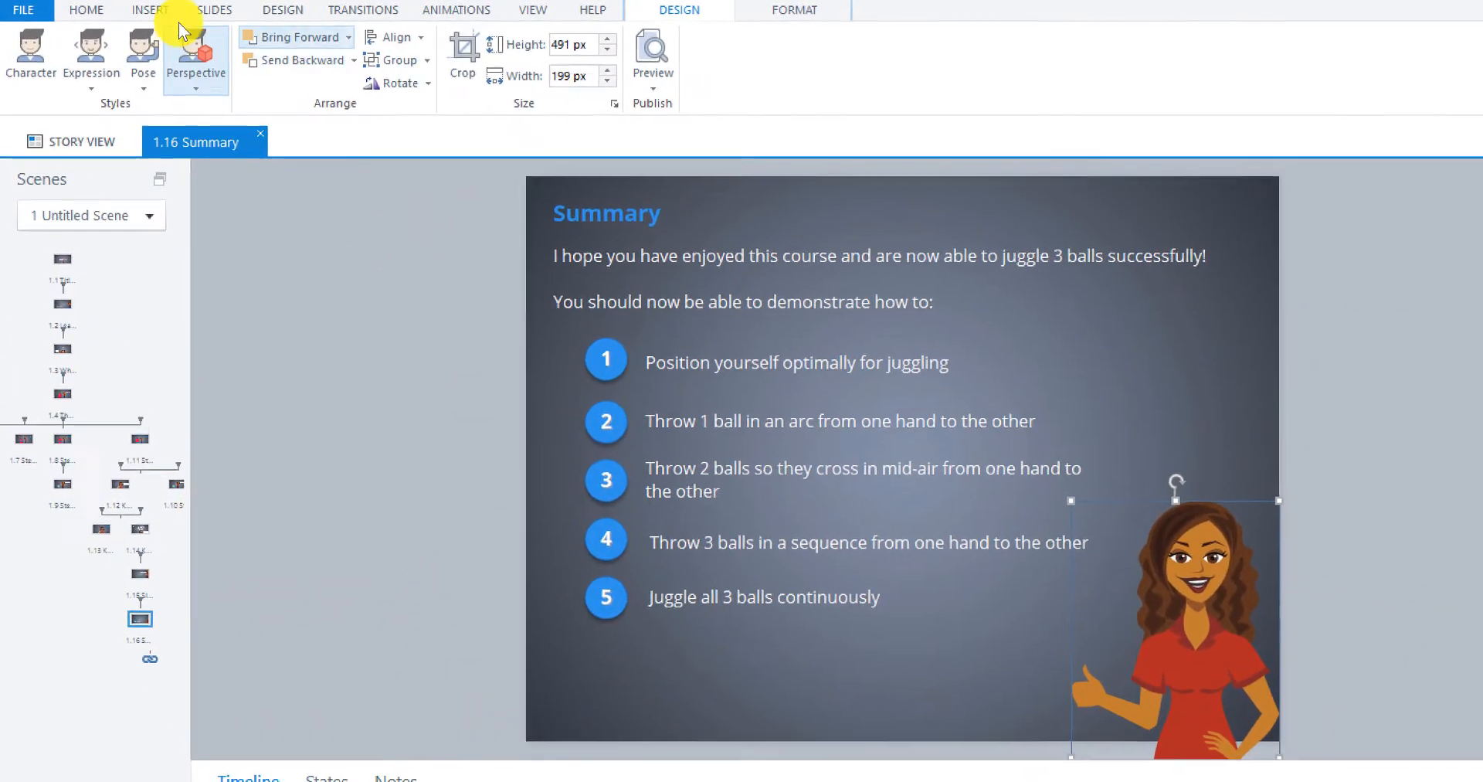
Add a text box reading "Thank You!" below the numbered list, beside the character.
{"action": "left_click", "coordinate": [114, 8]}
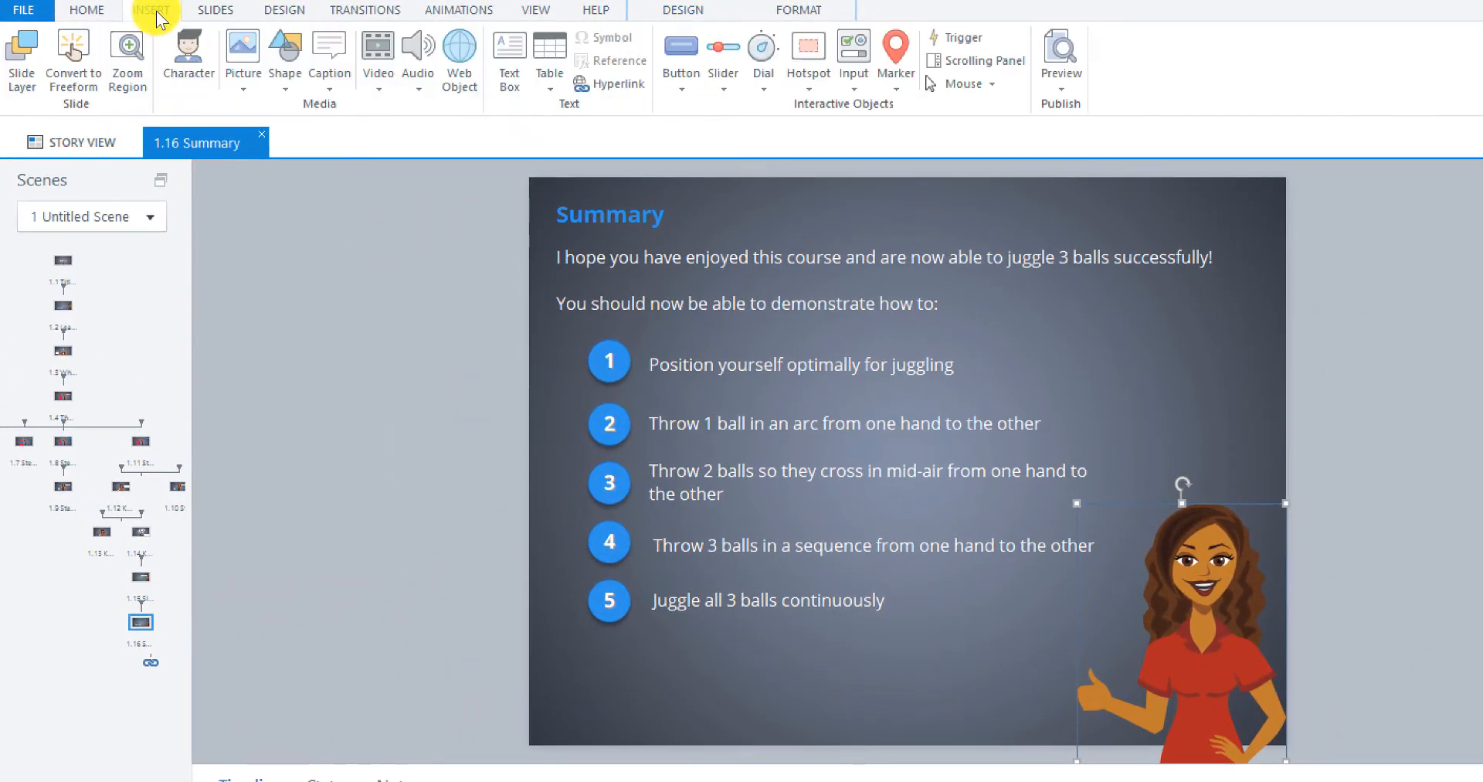
{"action": "left_click", "coordinate": [515, 68]}
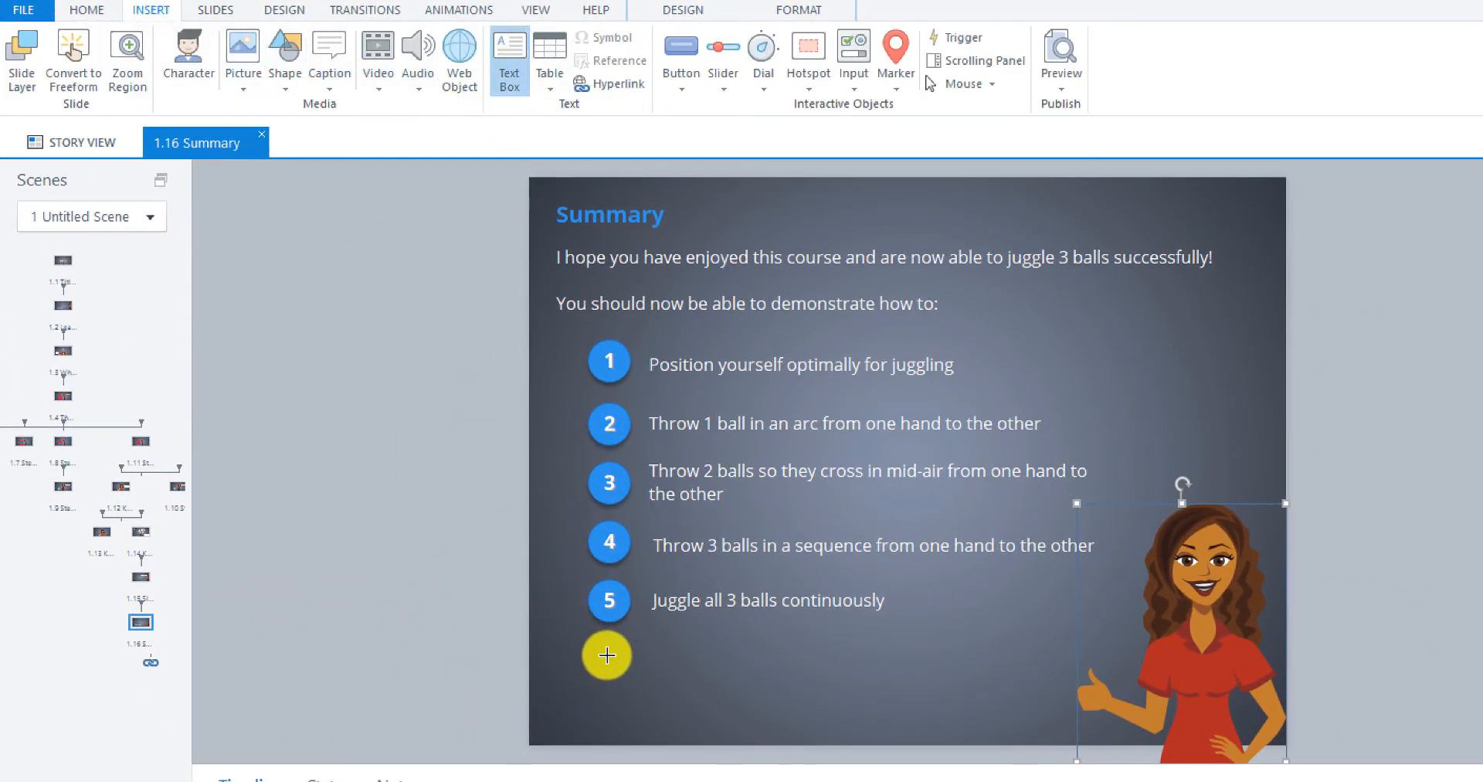
{"action": "left_click_drag", "start_coordinate": [630, 663], "coordinate": [963, 696]}
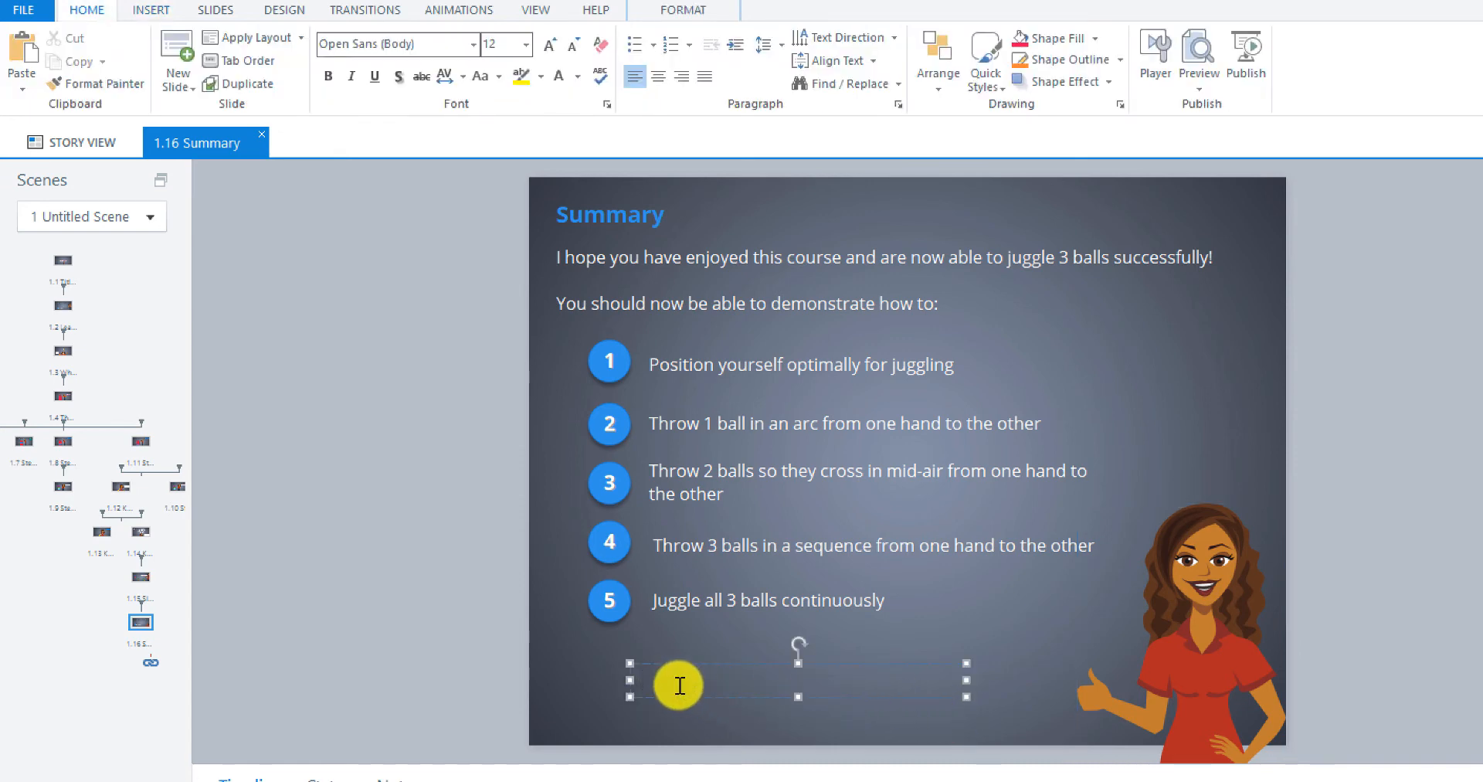
{"action": "type", "text": "Thank You!"}
Change the font of the "Thank You!" text to Lucida Calligraphy.
{"action": "left_click_drag", "start_coordinate": [742, 682], "coordinate": [659, 682]}
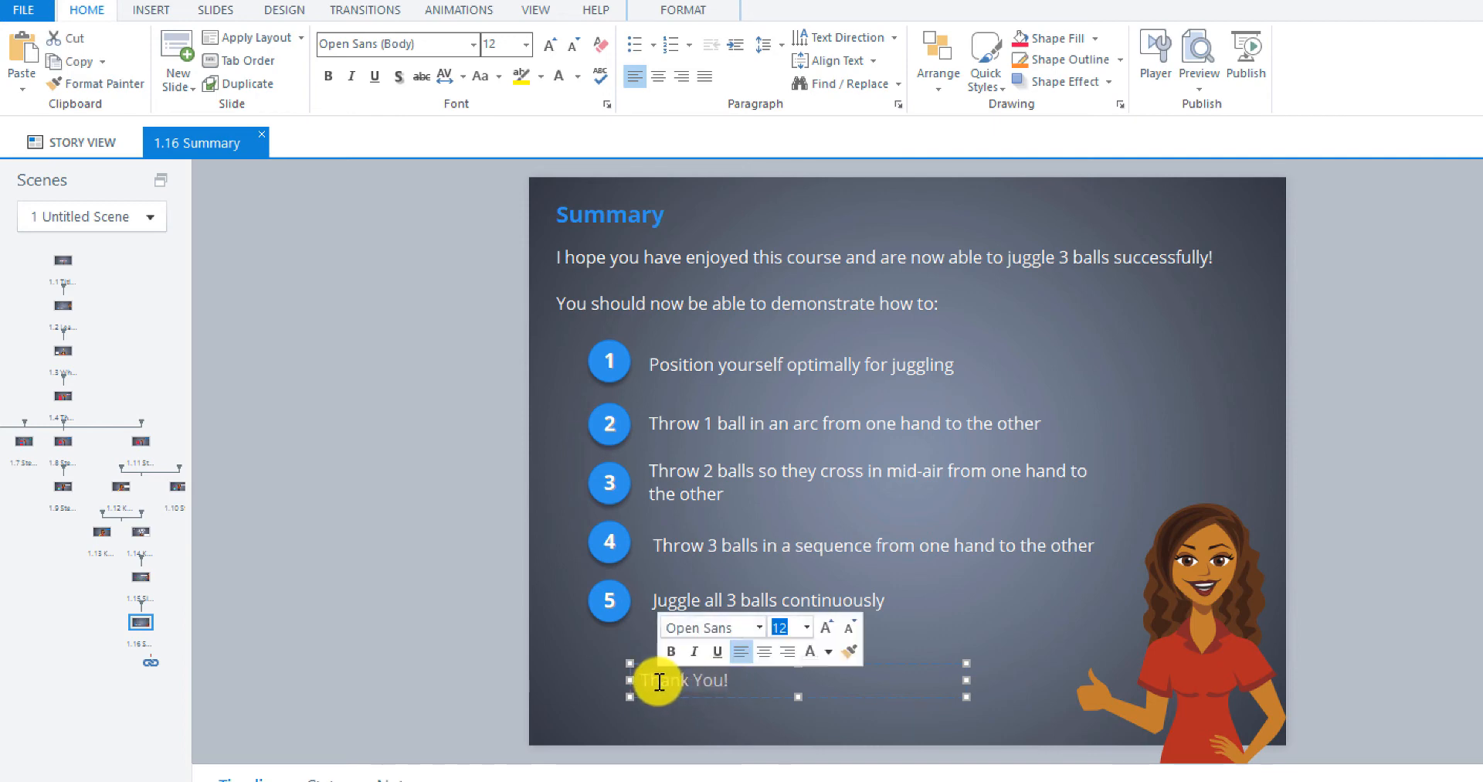
{"action": "left_click", "coordinate": [630, 678]}
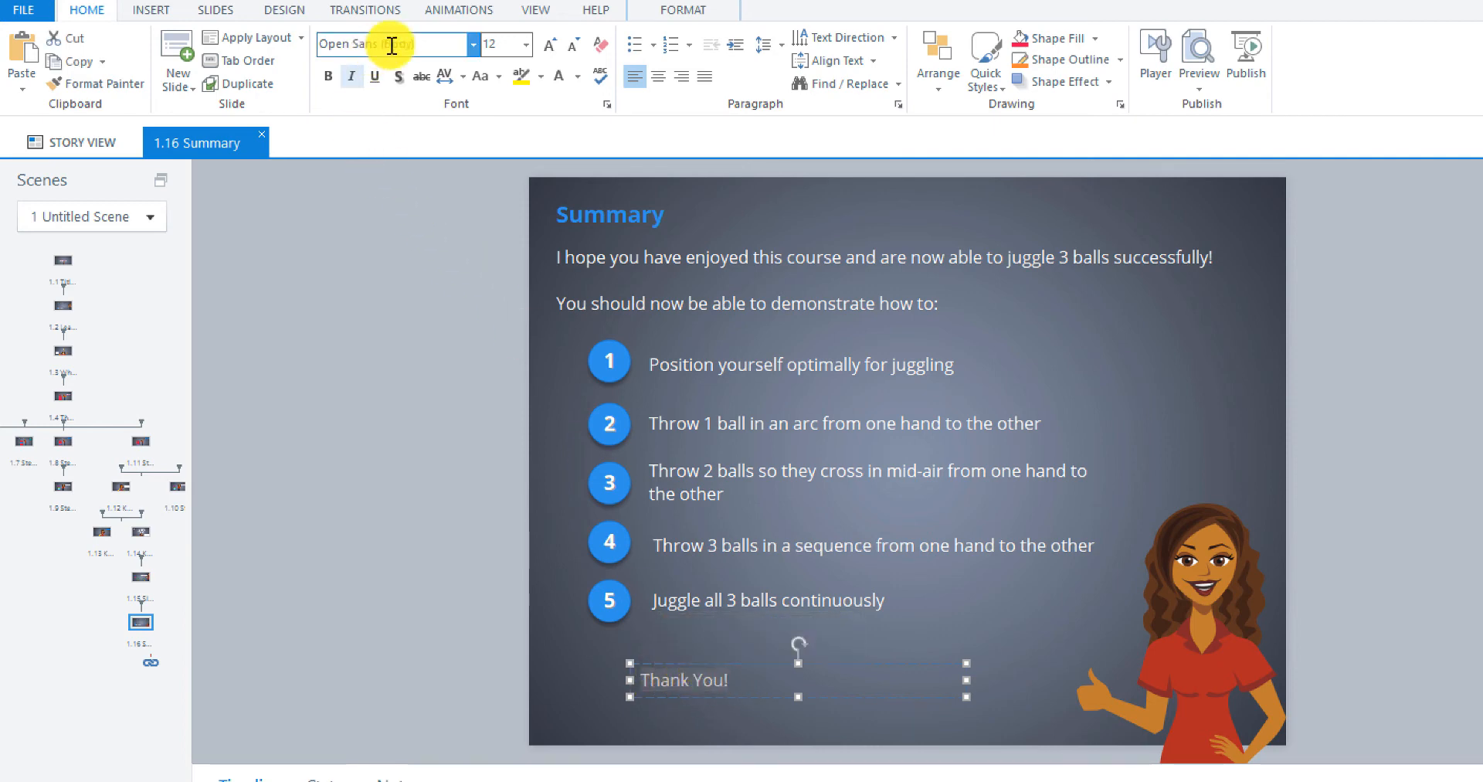
{"action": "left_click", "coordinate": [475, 45]}
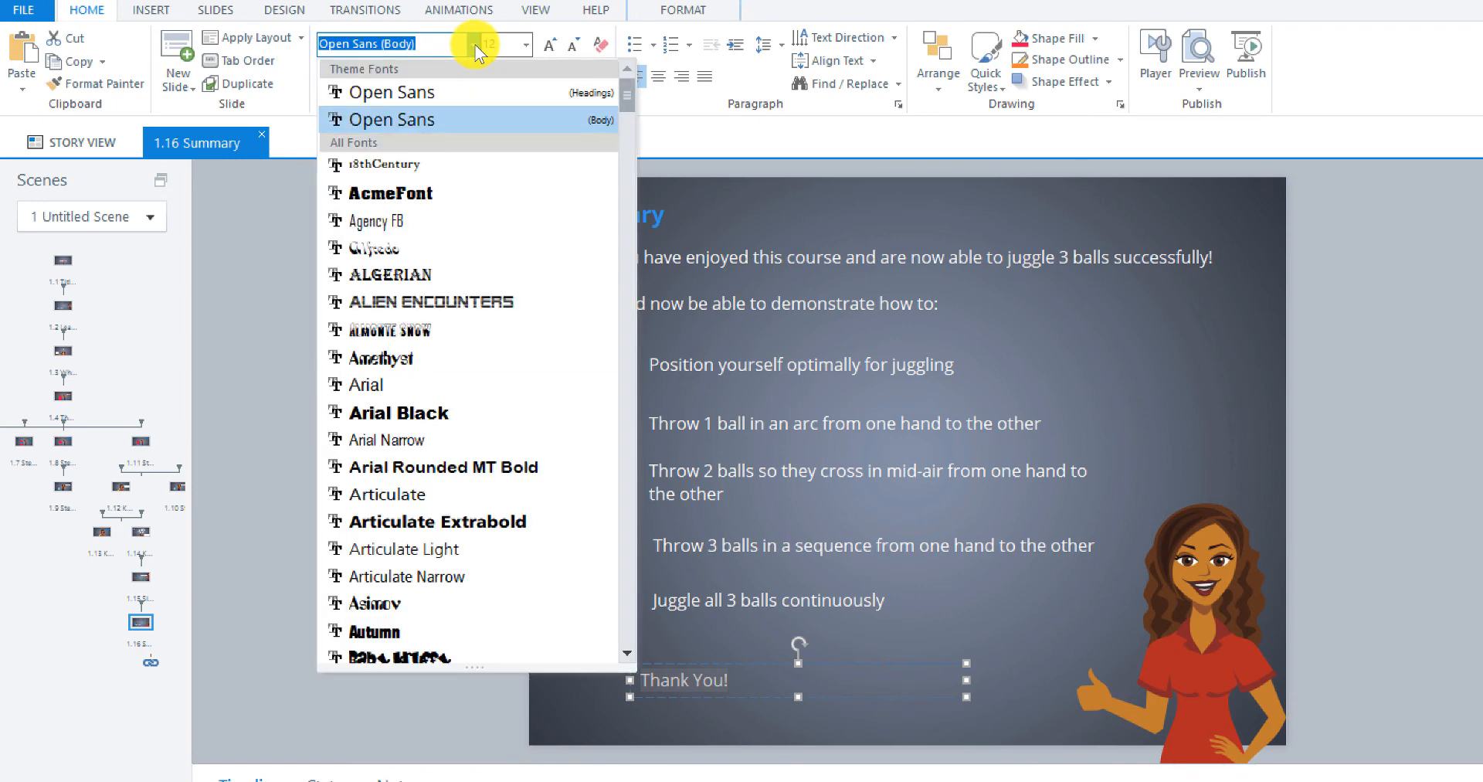
{"action": "scroll", "coordinate": [480, 467], "scroll_direction": "down", "scroll_amount": 13}
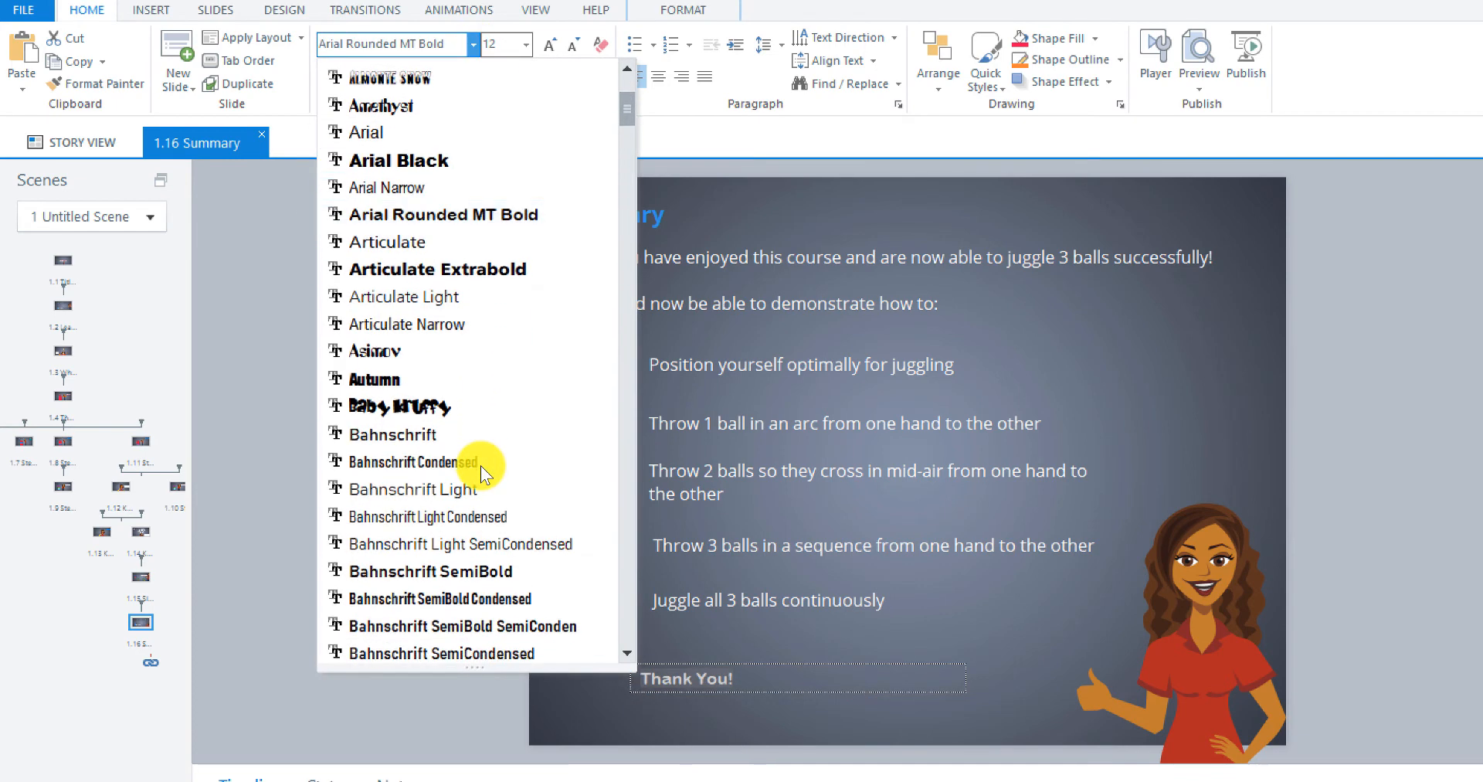
{"action": "scroll", "coordinate": [492, 468], "scroll_direction": "down", "scroll_amount": 15}
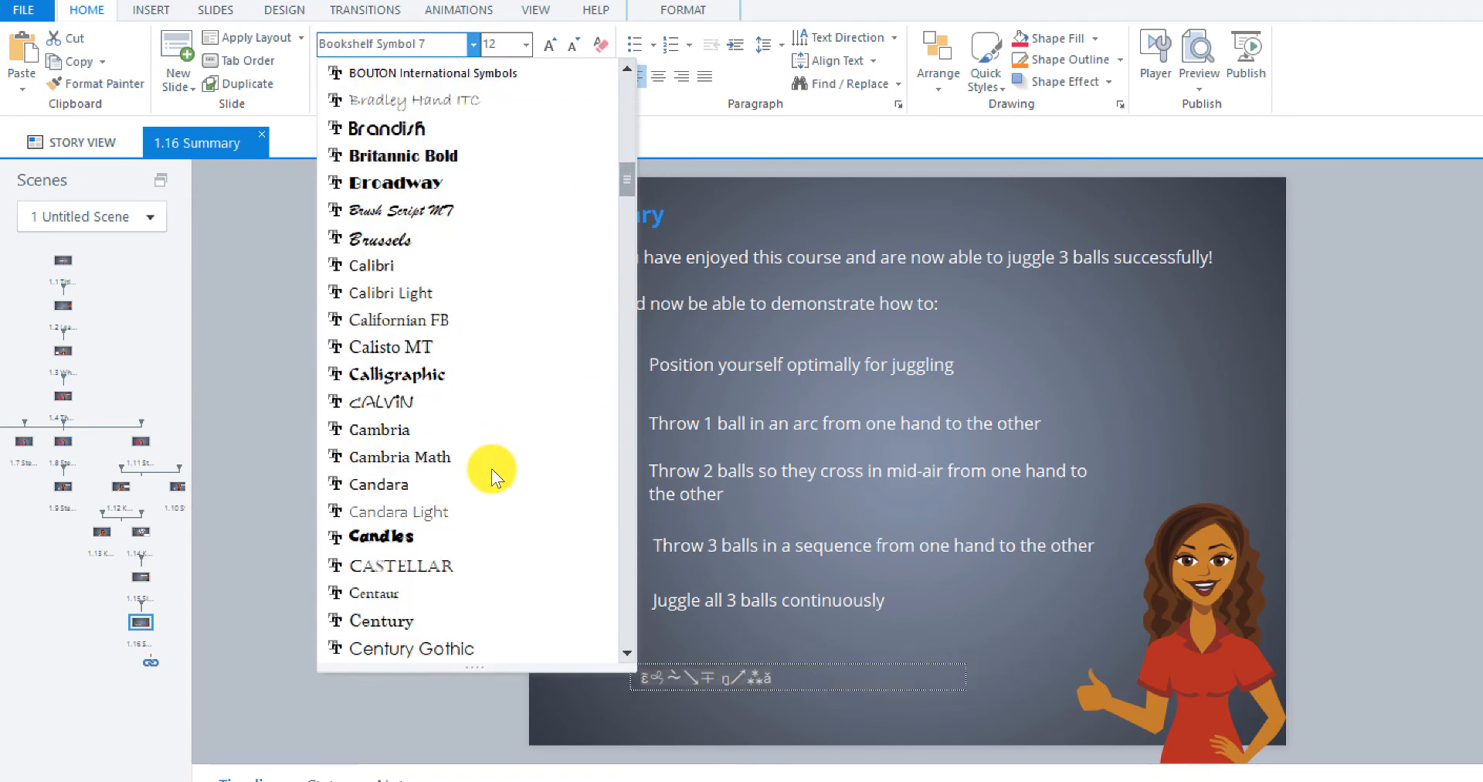
{"action": "scroll", "coordinate": [493, 468], "scroll_direction": "down", "scroll_amount": 20}
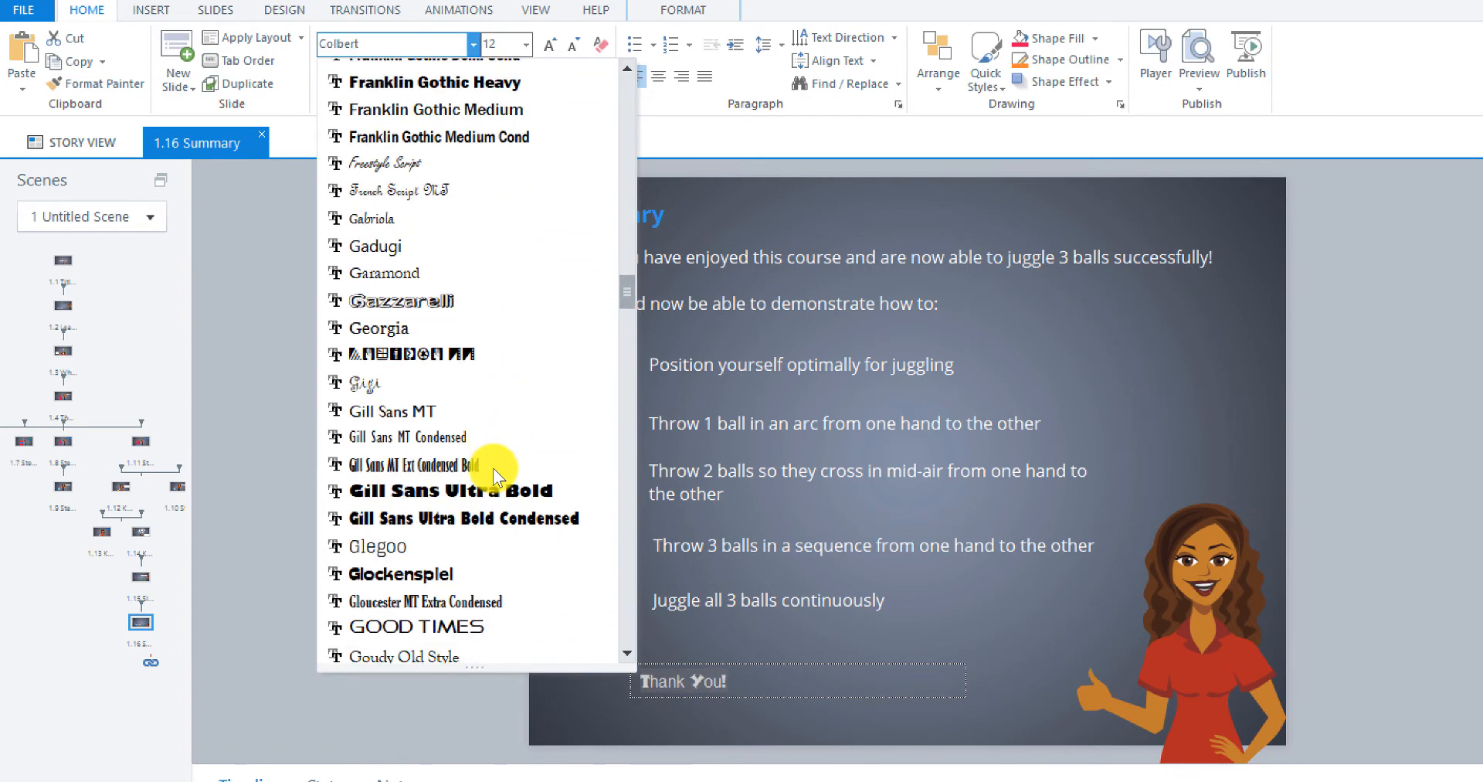
{"action": "scroll", "coordinate": [493, 472], "scroll_direction": "down", "scroll_amount": 5}
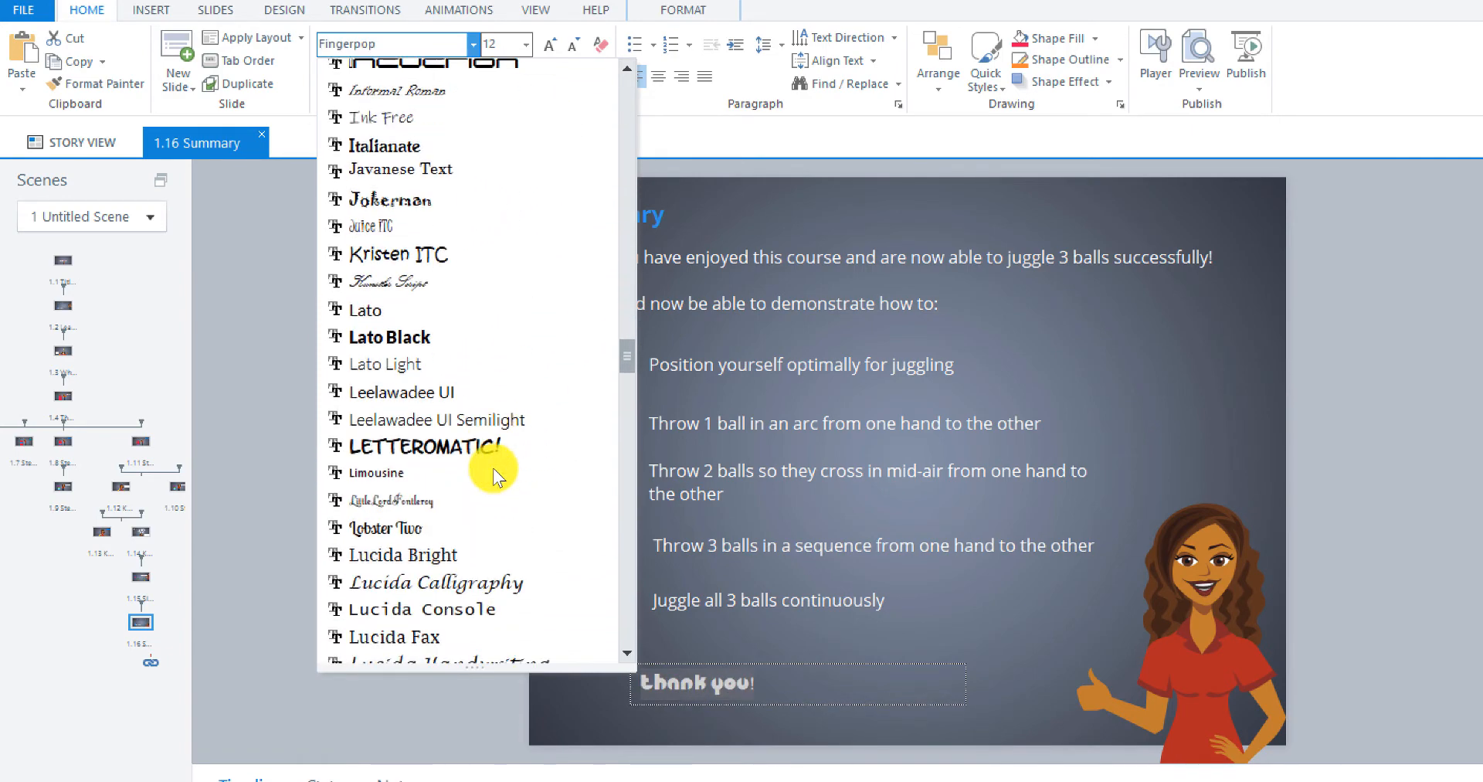
{"action": "scroll", "coordinate": [493, 471], "scroll_direction": "down", "scroll_amount": 2}
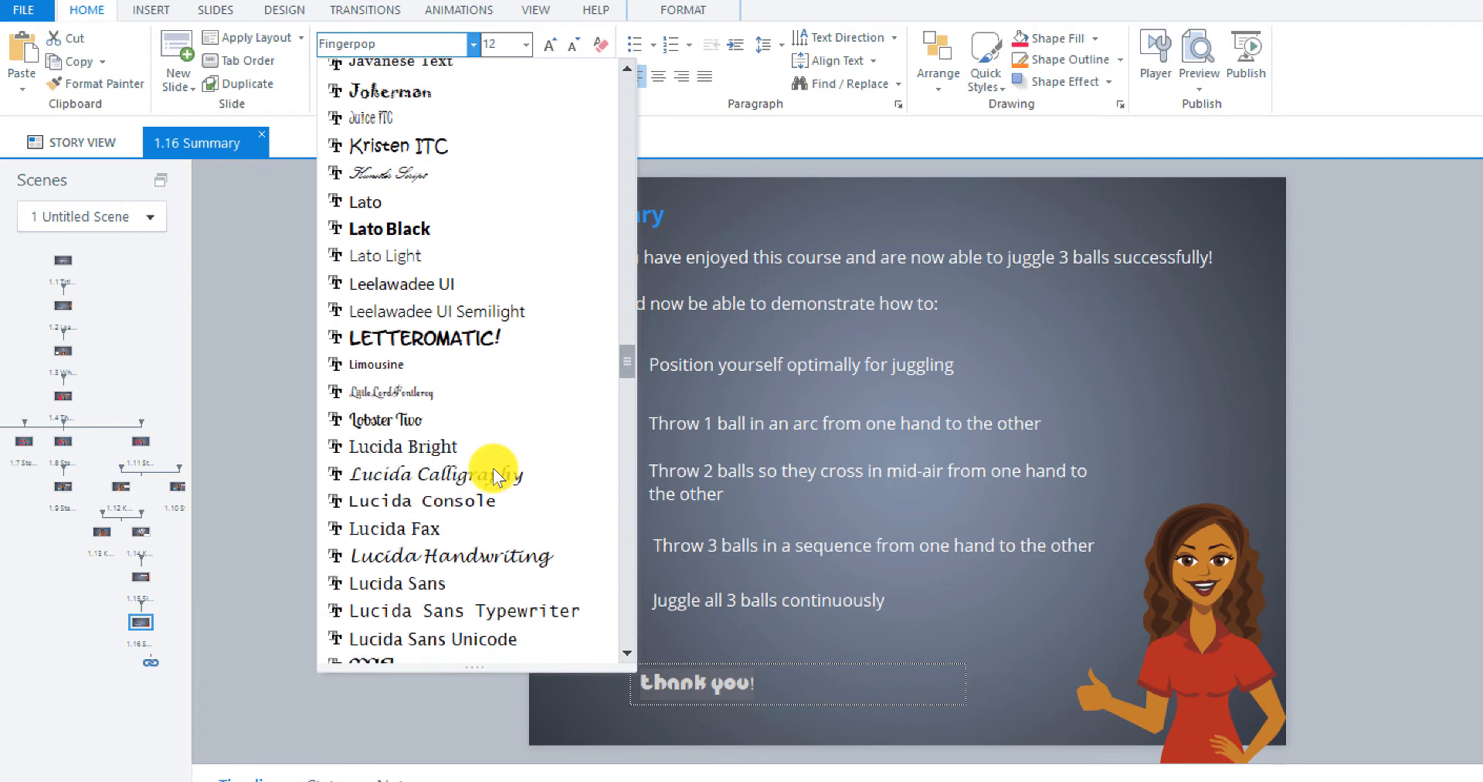
{"action": "left_click", "coordinate": [479, 456]}
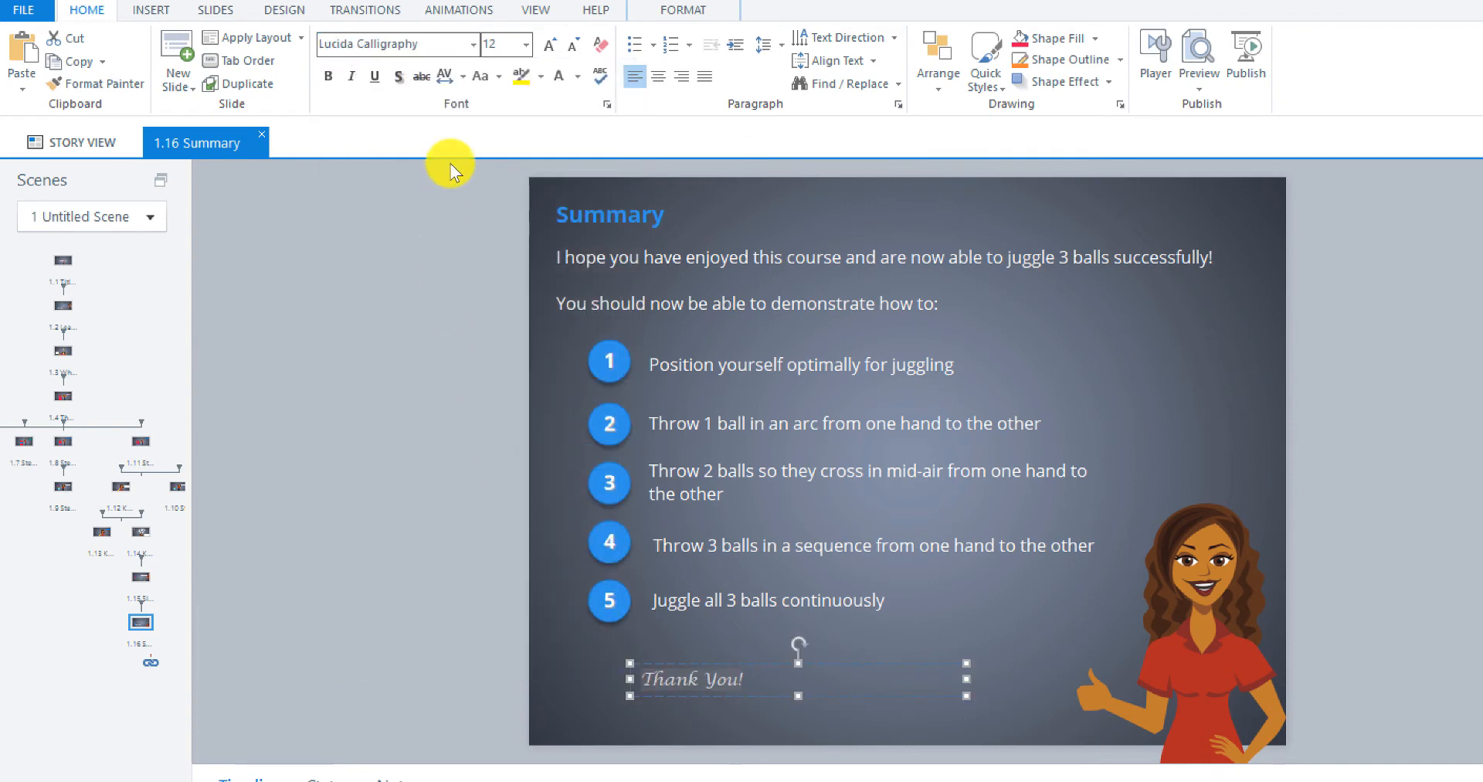
Set the "Thank You!" text to size 40 and make it bold with a text shadow.
{"action": "left_click", "coordinate": [502, 44]}
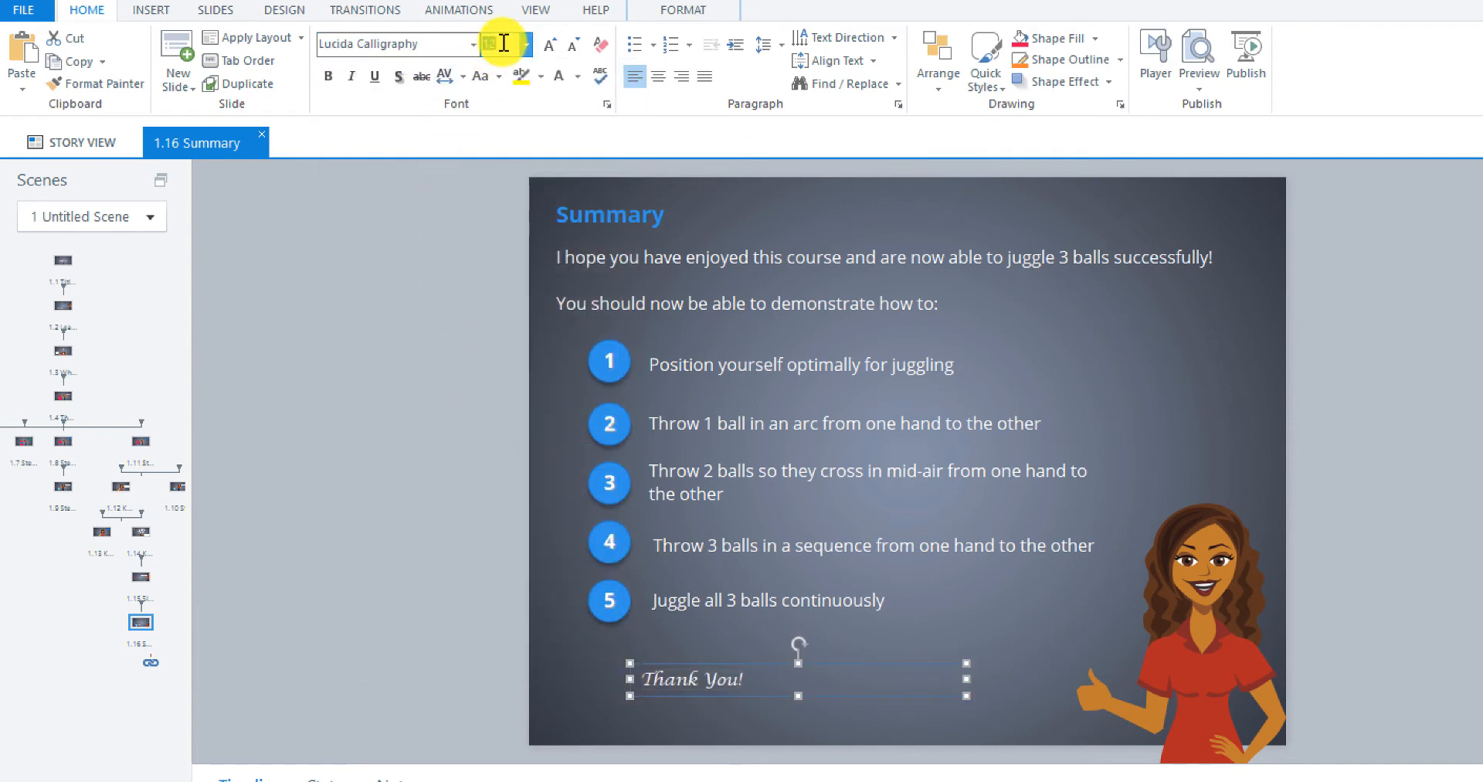
{"action": "type", "text": "40"}
{"action": "left_click", "coordinate": [462, 47]}
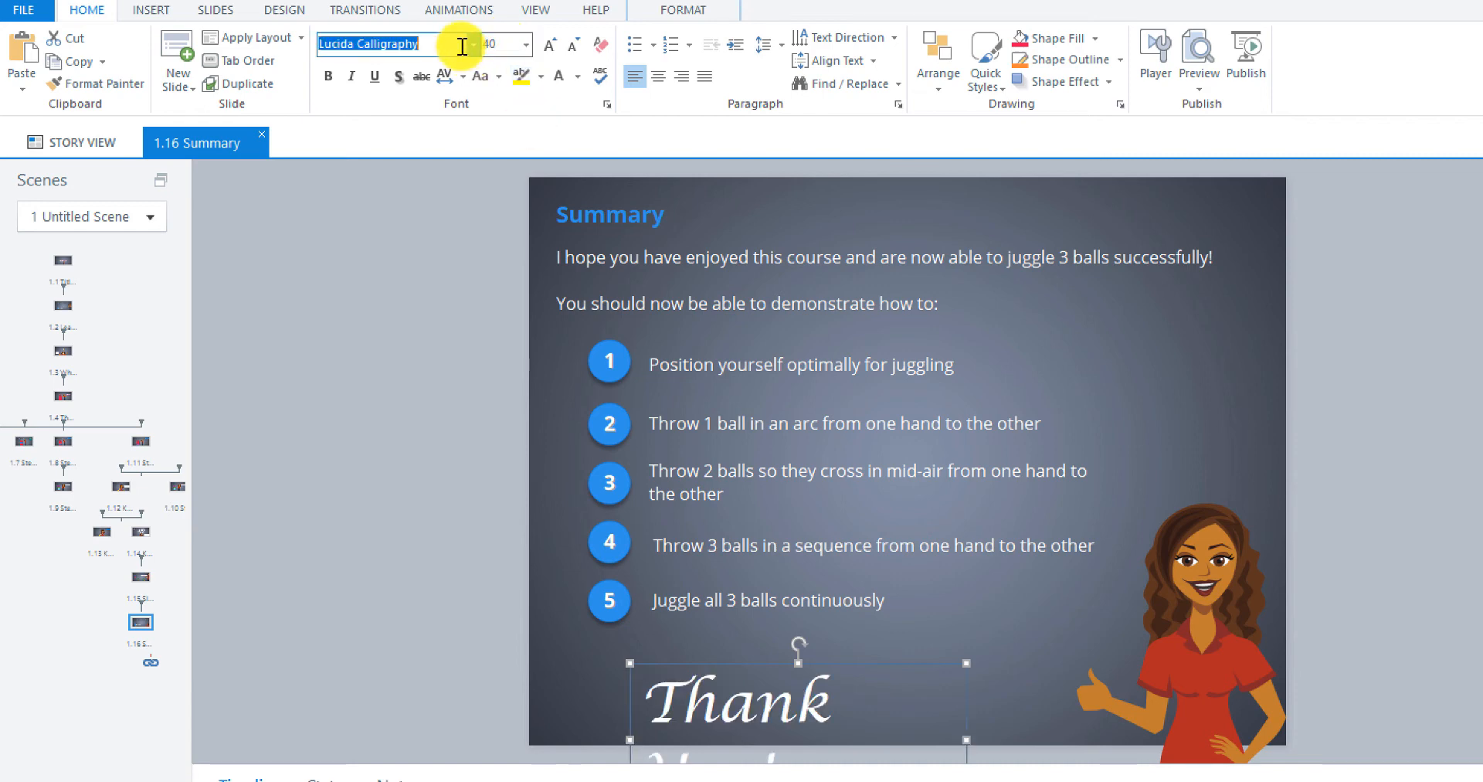
{"action": "left_click", "coordinate": [329, 76]}
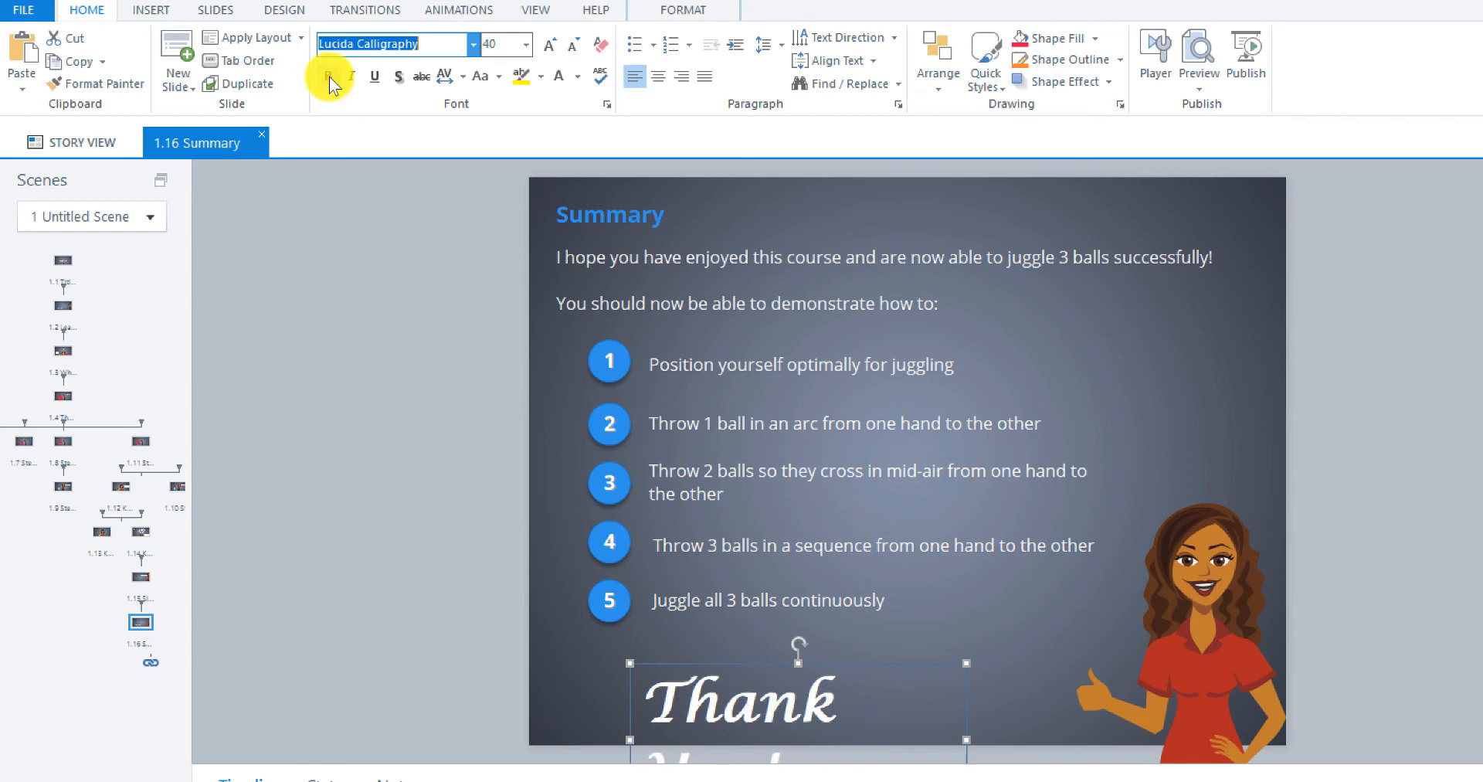
{"action": "left_click", "coordinate": [399, 76]}
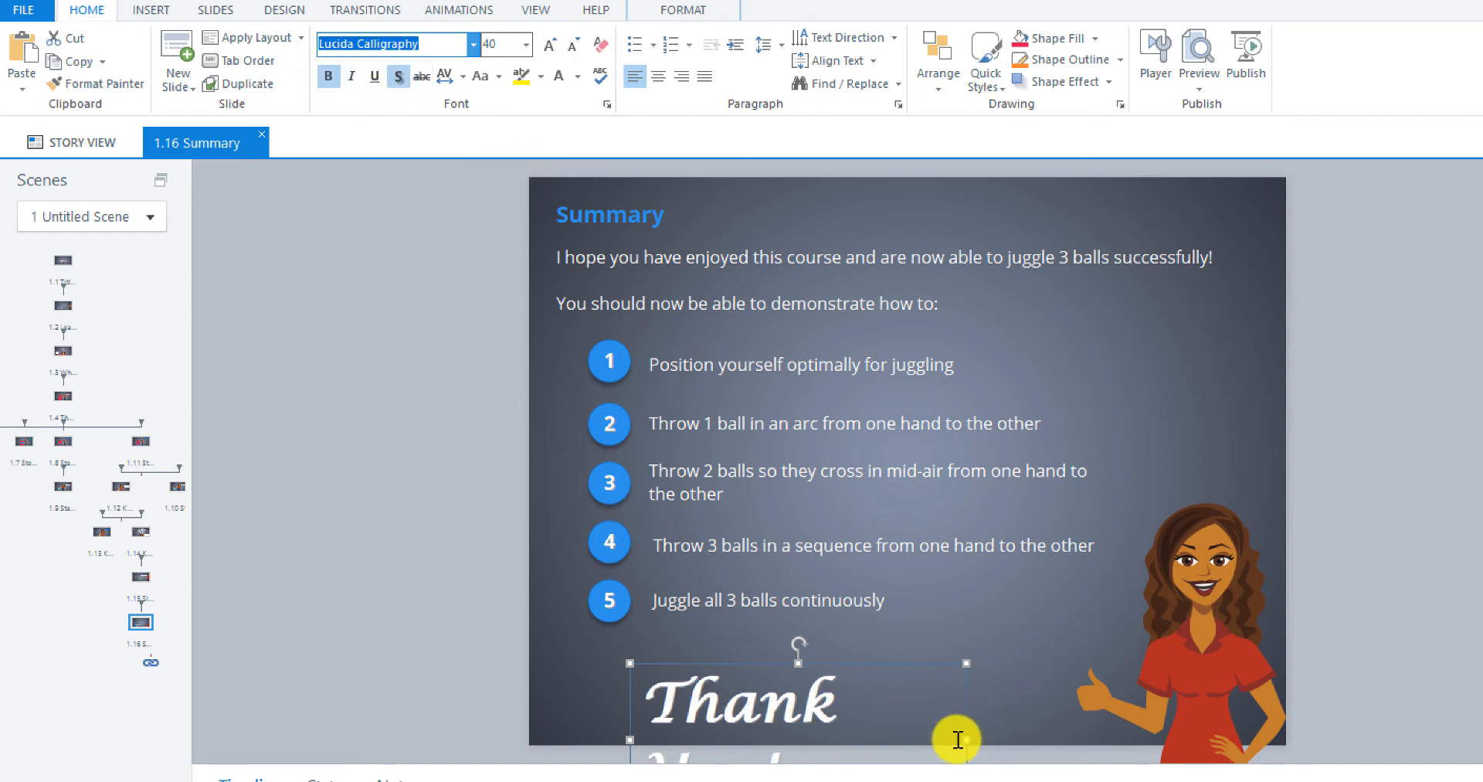
Resize the "Thank You!" box to about 368 px wide, fitting one line, and move it between the list's last item and the character's thumb.
{"action": "left_click_drag", "start_coordinate": [967, 741], "coordinate": [1068, 683]}
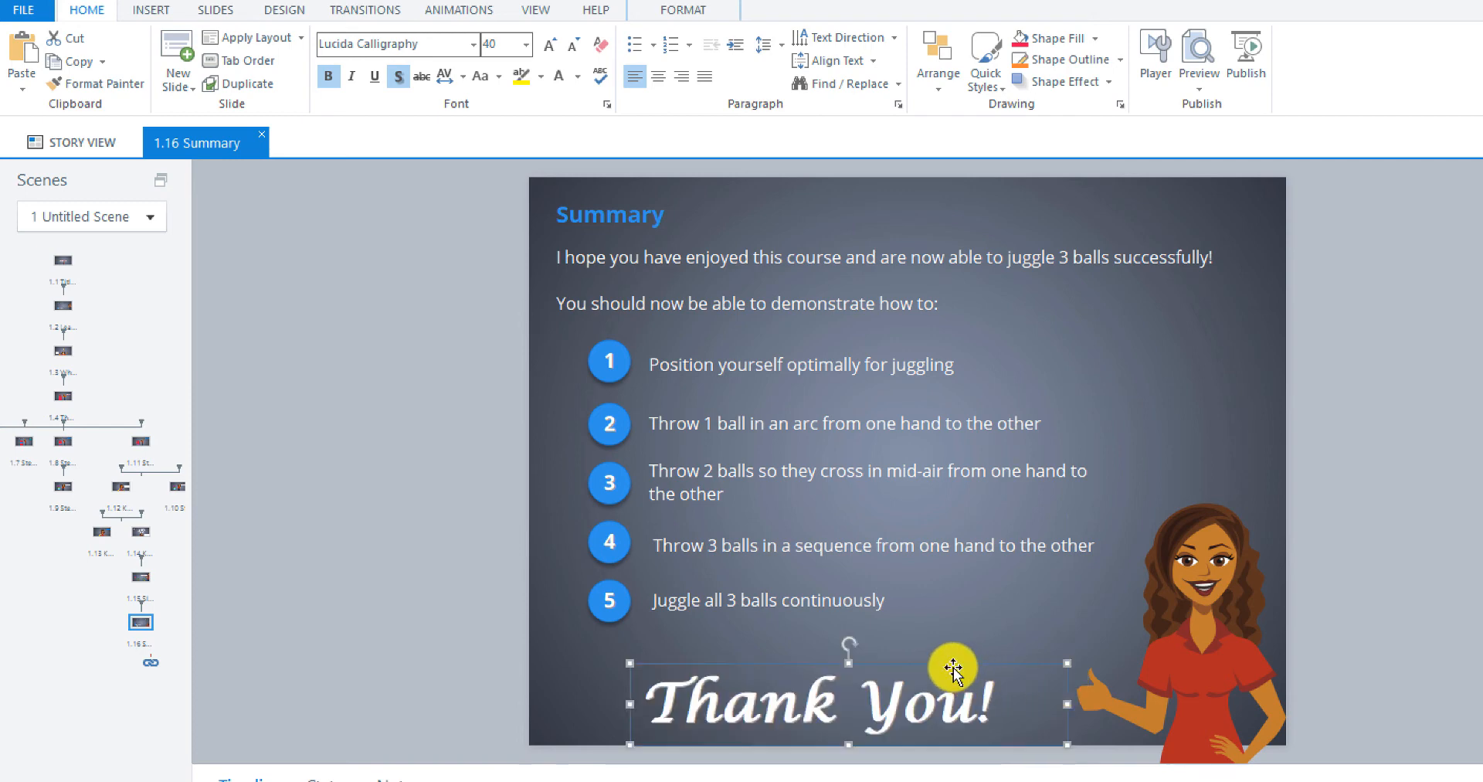
{"action": "left_click_drag", "start_coordinate": [951, 666], "coordinate": [955, 642]}
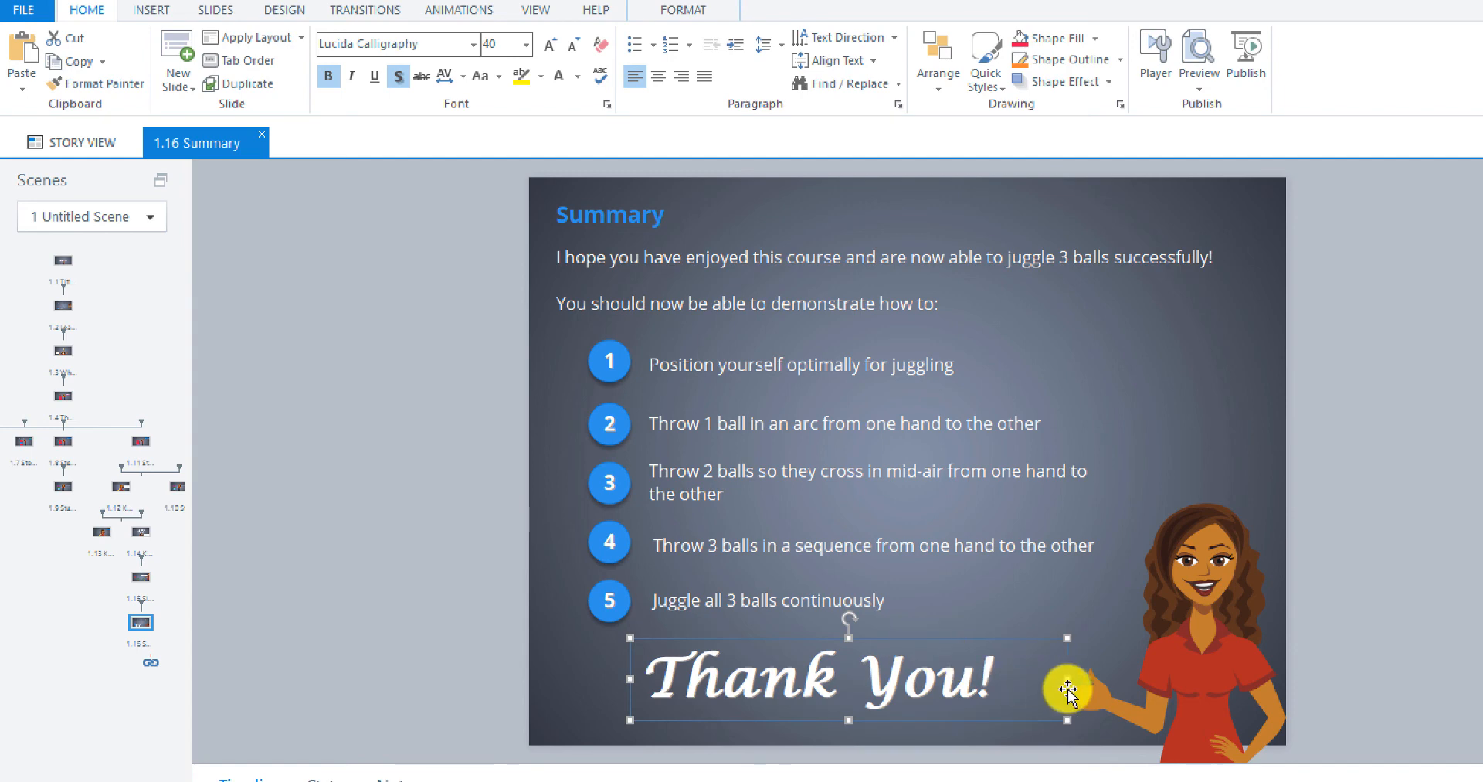
{"action": "left_click_drag", "start_coordinate": [1067, 678], "coordinate": [1016, 675]}
{"action": "left_click_drag", "start_coordinate": [858, 638], "coordinate": [899, 647]}
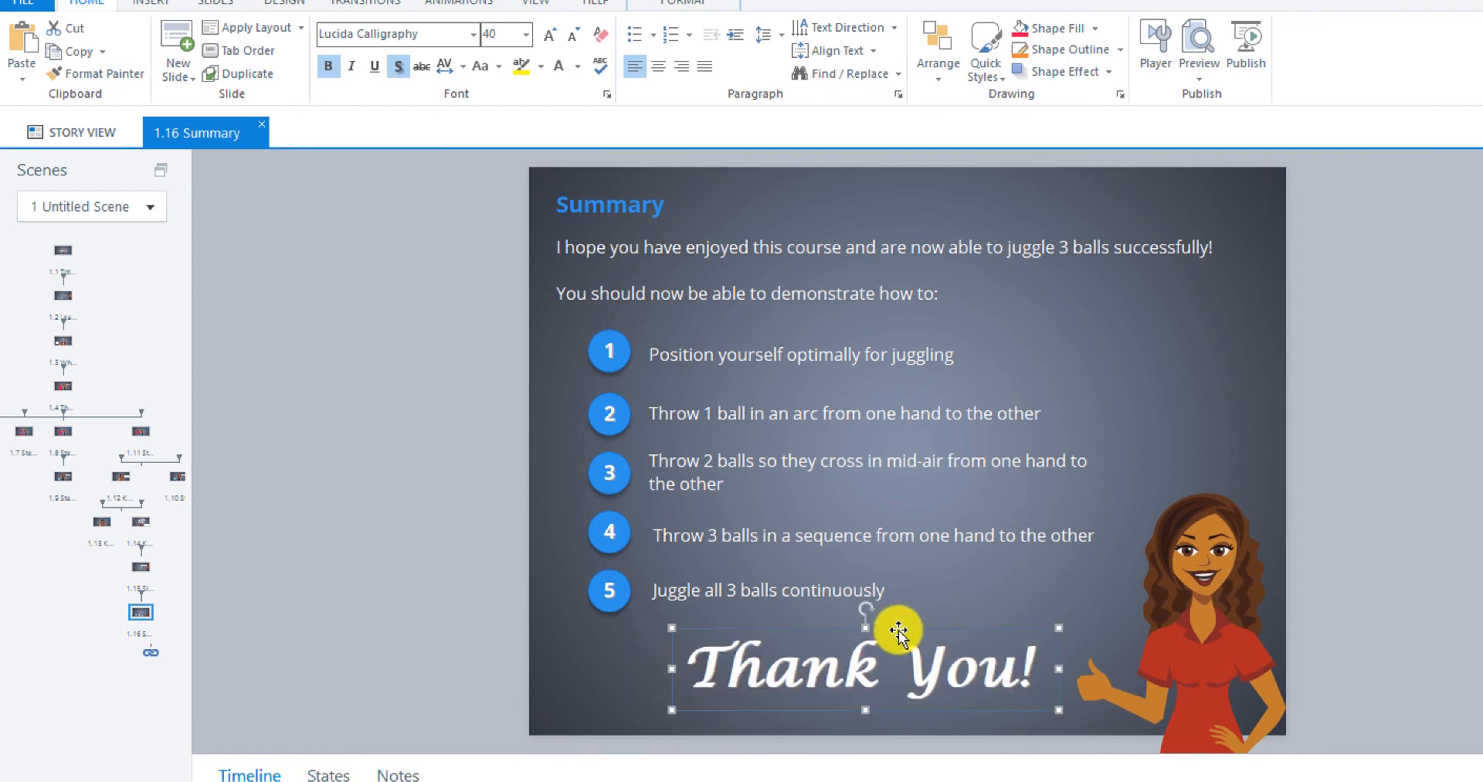
Set the "Thank You!" text box's horizontal position to 153 px from the slide's top left corner.
{"action": "right_click", "coordinate": [899, 644]}
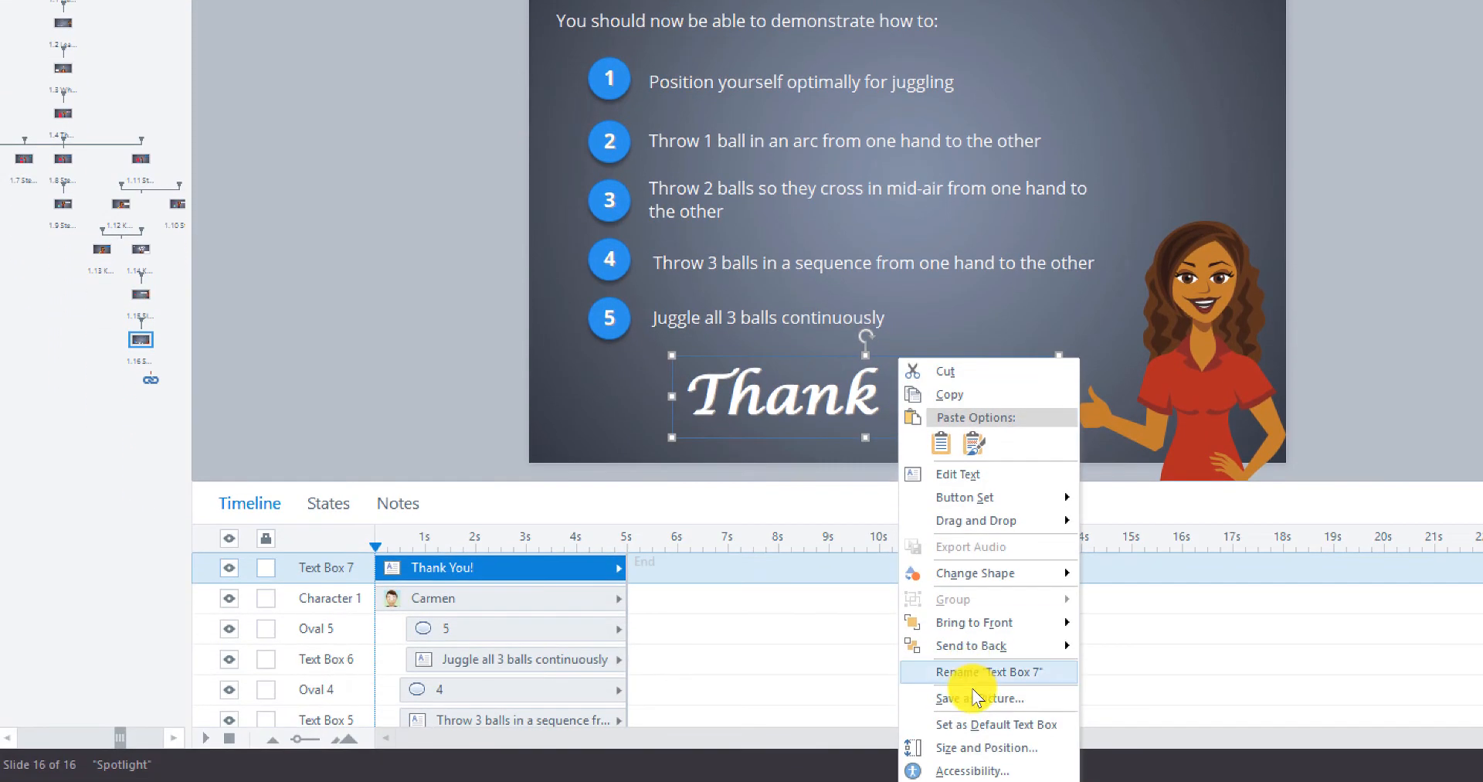
{"action": "left_click", "coordinate": [958, 747]}
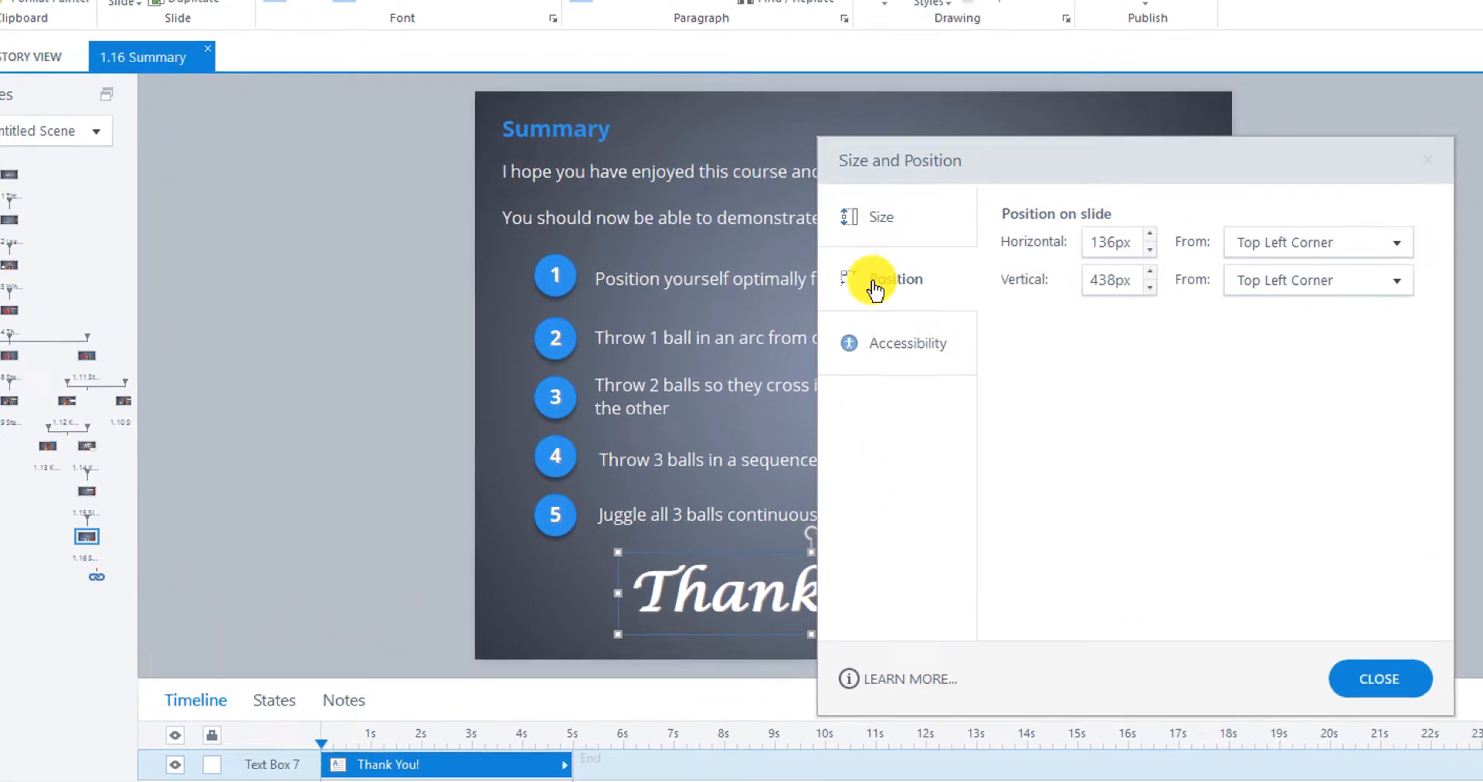
{"action": "left_click", "coordinate": [873, 230]}
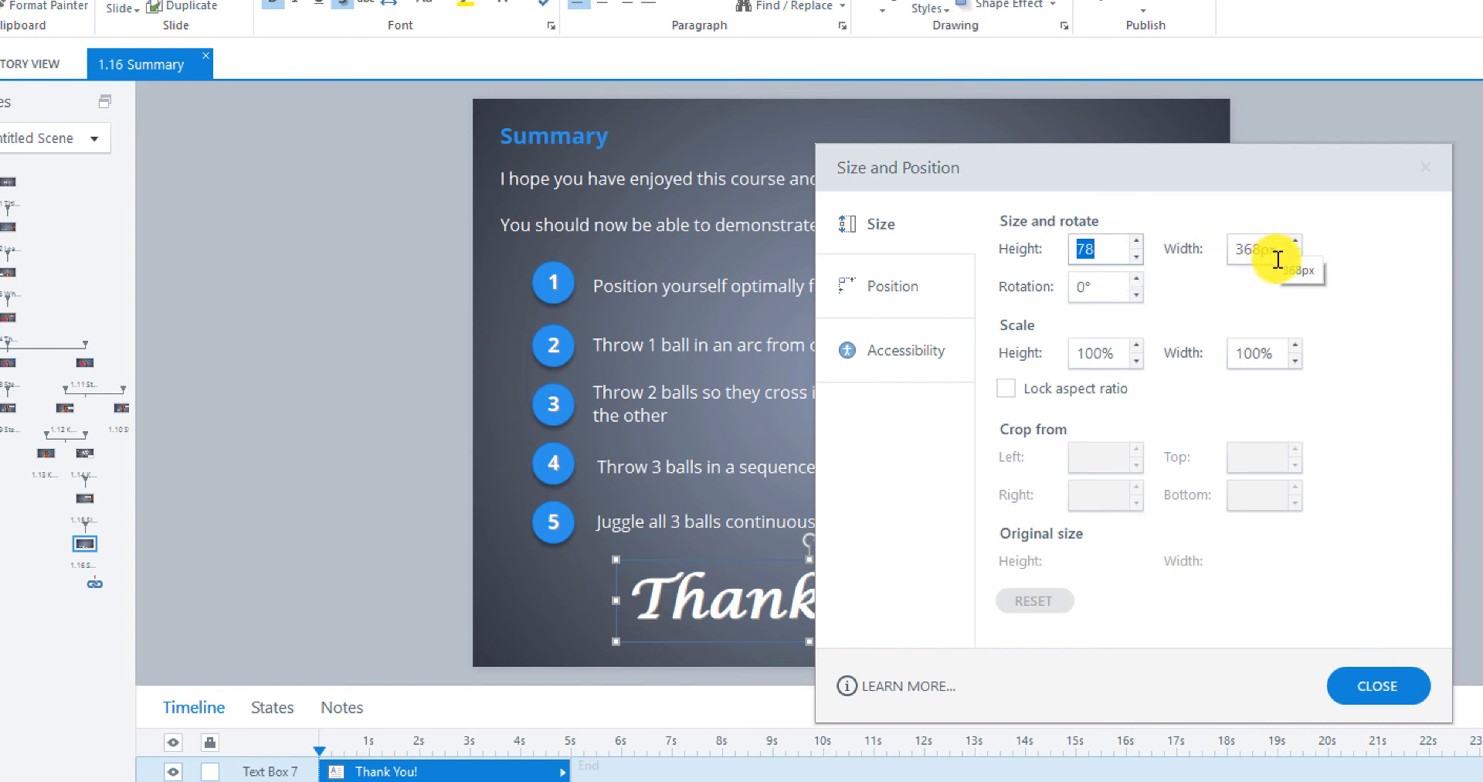
{"action": "left_click", "coordinate": [898, 292]}
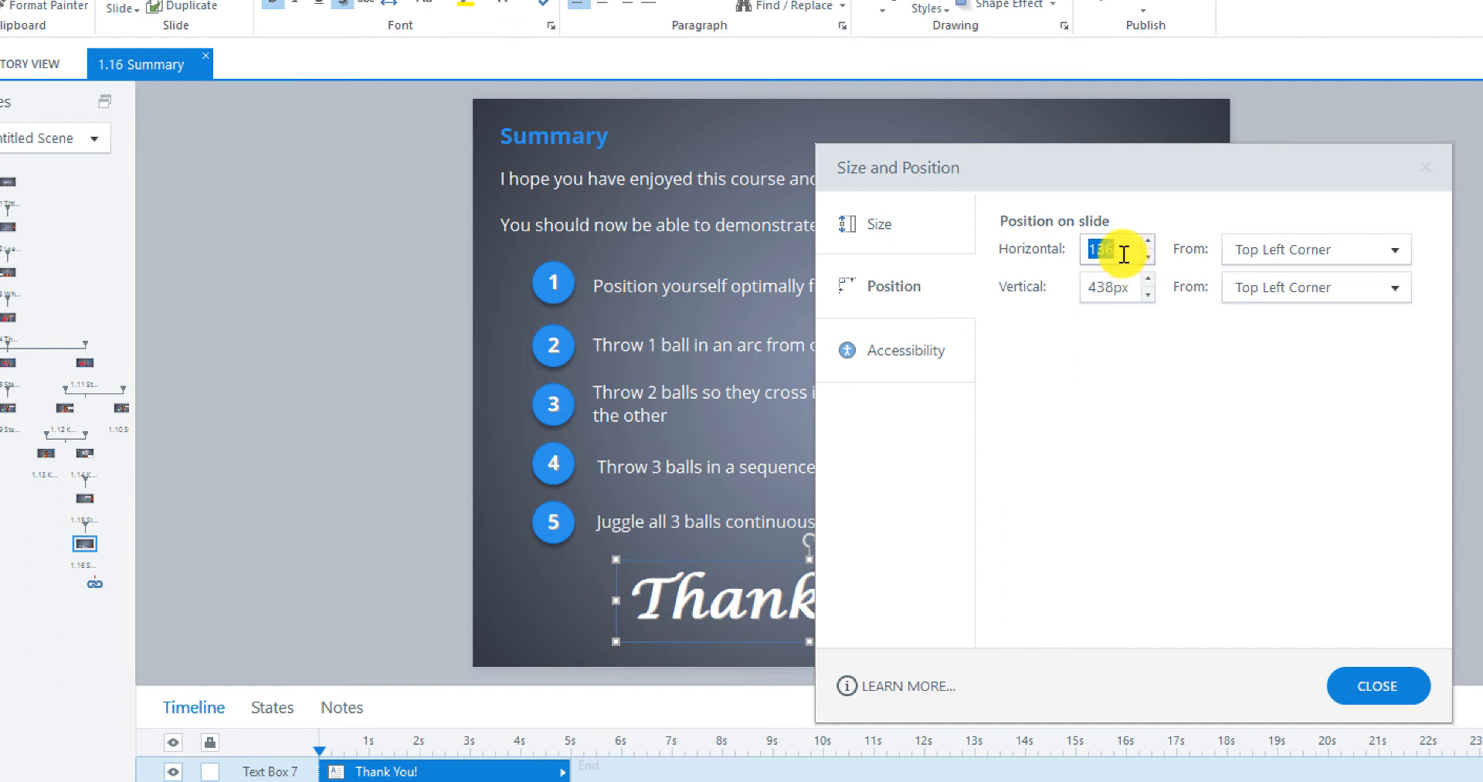
{"action": "type", "text": "1"}
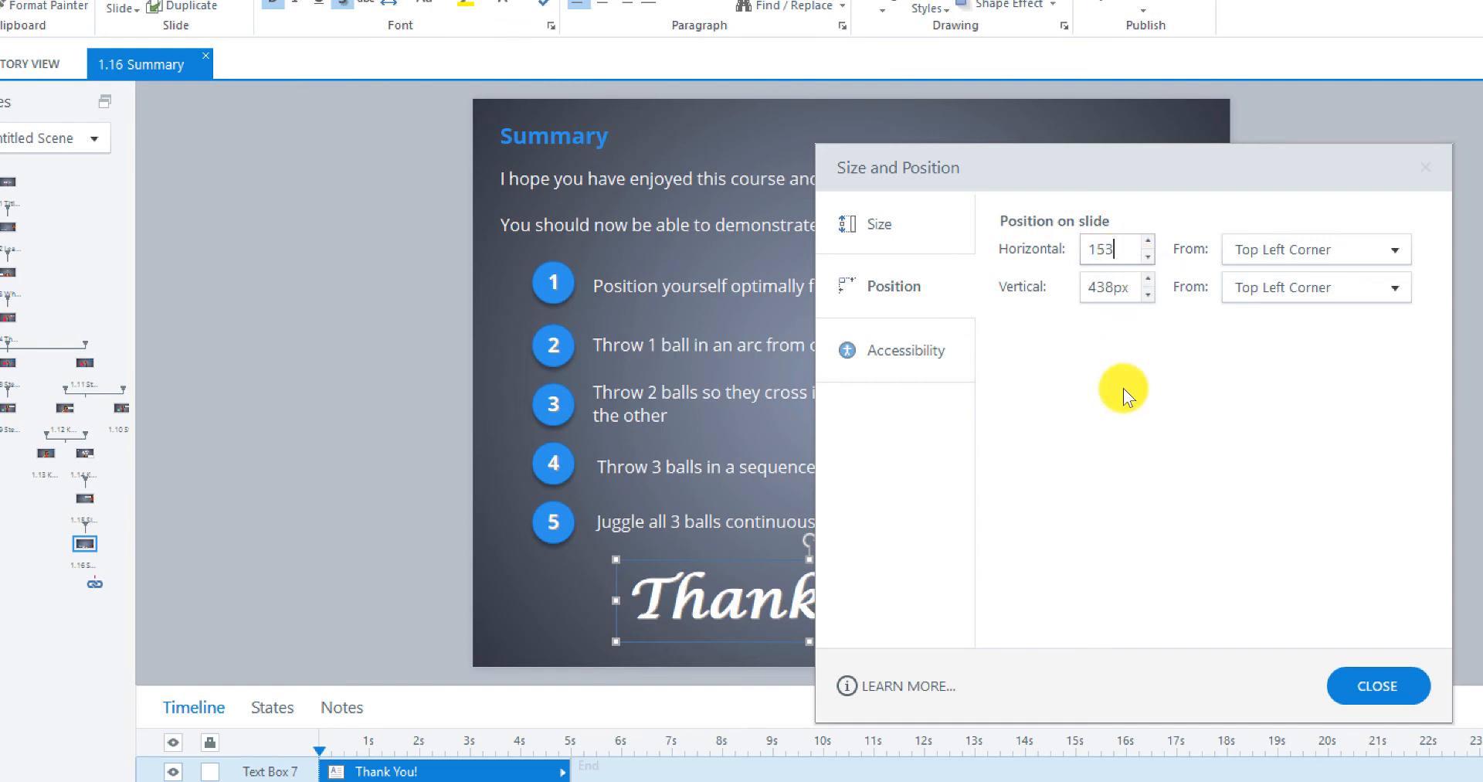
{"action": "left_click", "coordinate": [1377, 687]}
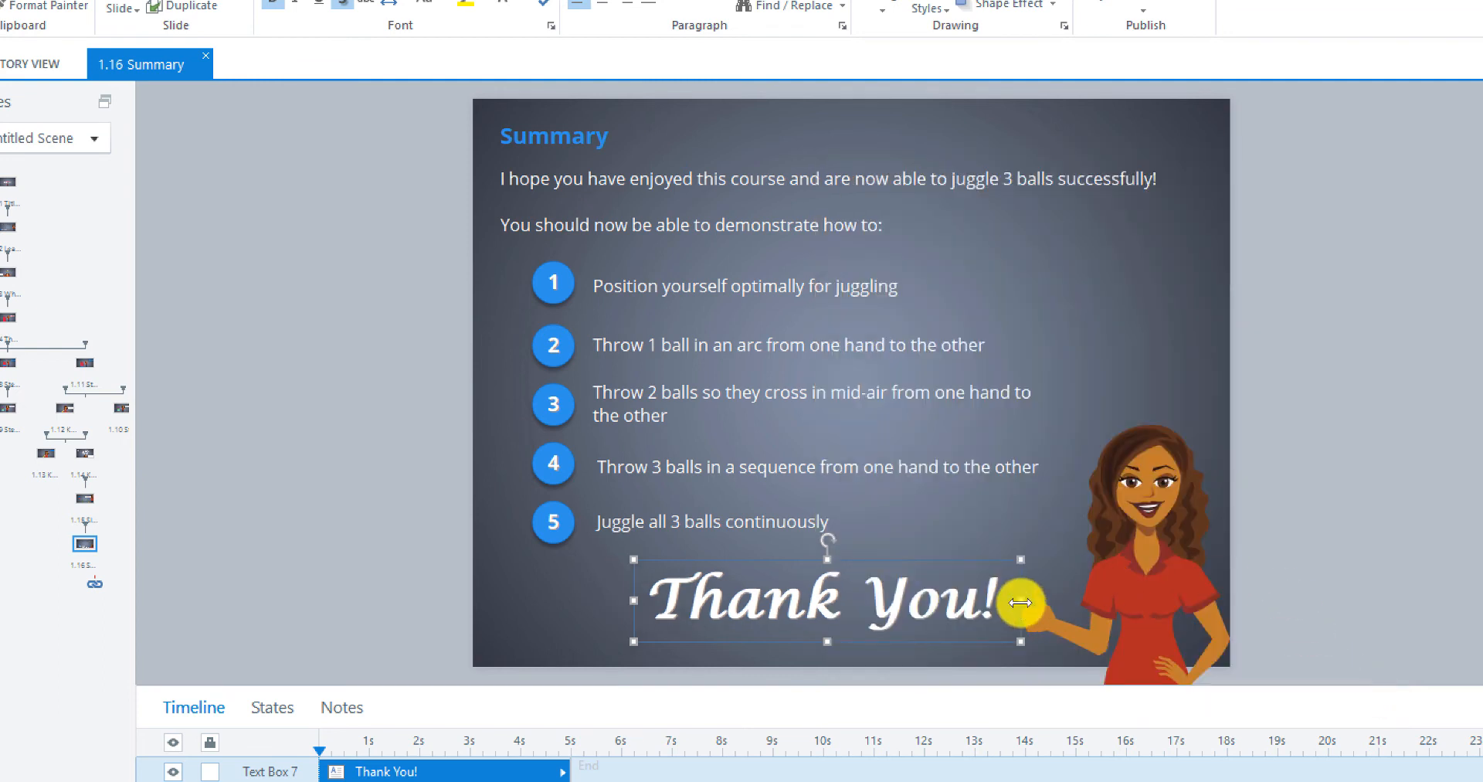
Narrow the "Thank You!" text box slightly so its edge clears the character's thumb.
{"action": "left_click", "coordinate": [1019, 601]}
{"action": "left_click", "coordinate": [1028, 496]}
{"action": "left_click", "coordinate": [944, 610]}
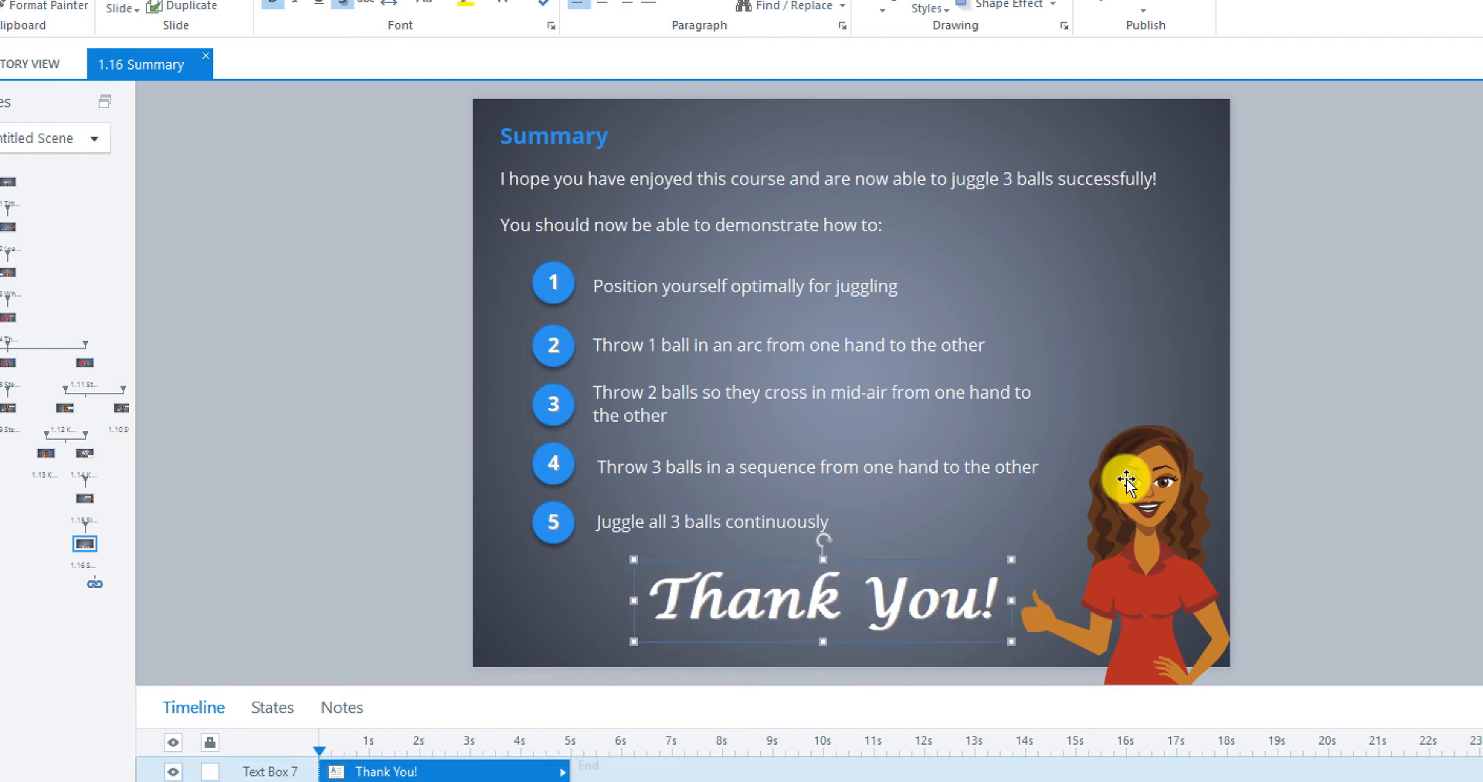